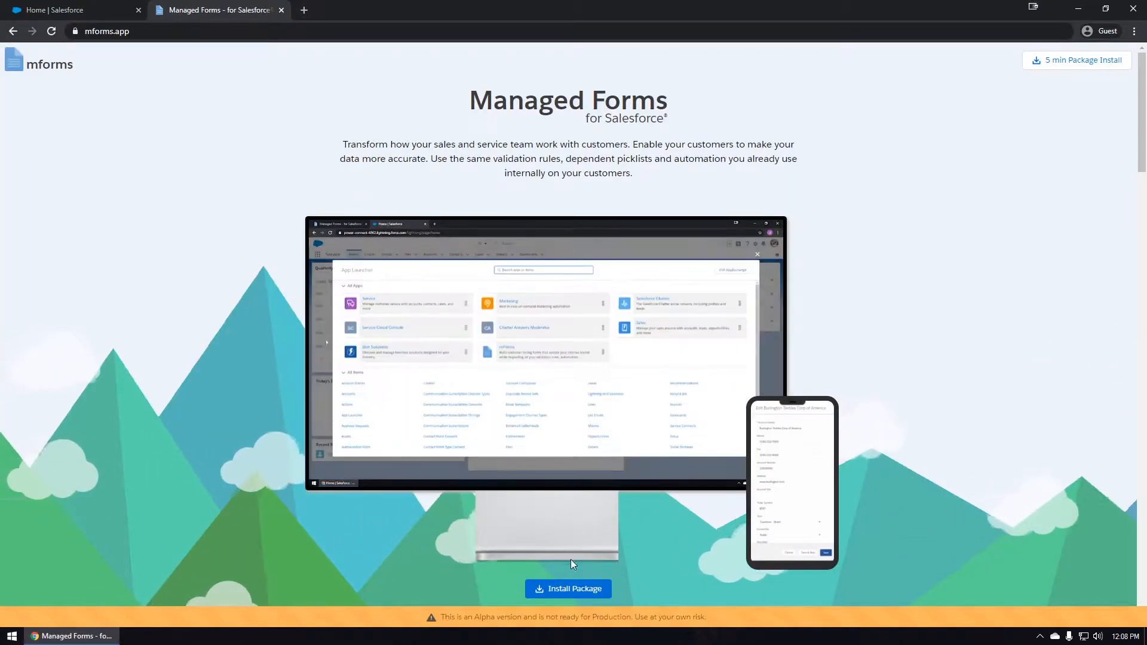
- Install the Managed Forms package into a Sandbox org after accepting the agreement
{"action": "left_click", "coordinate": [568, 588]}
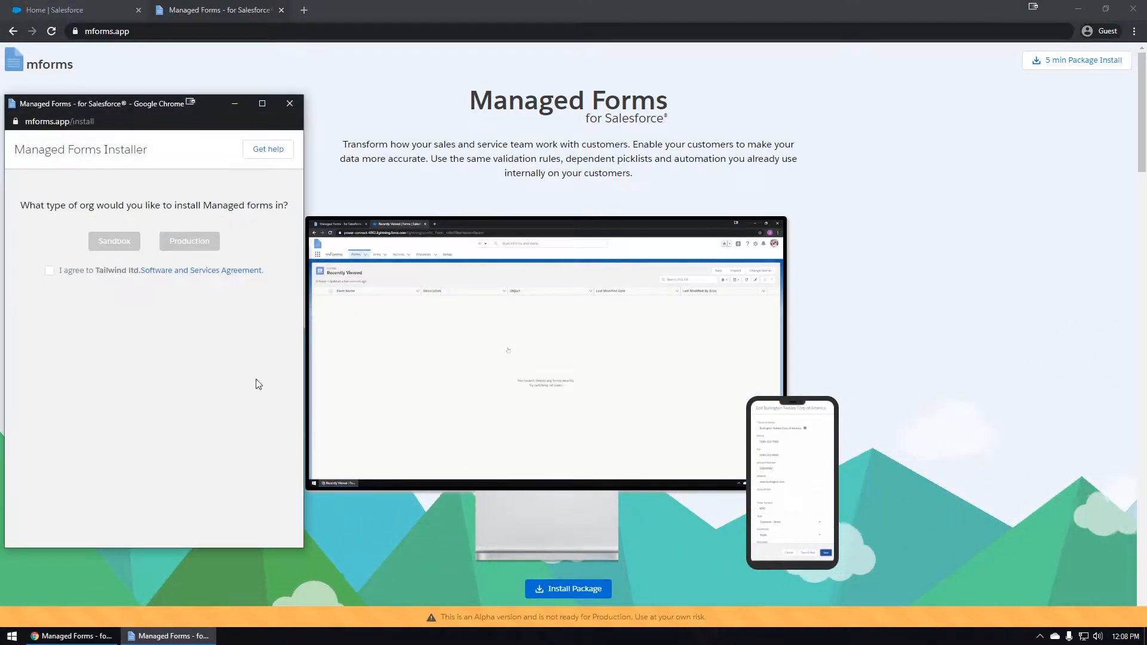
{"action": "left_click", "coordinate": [57, 273]}
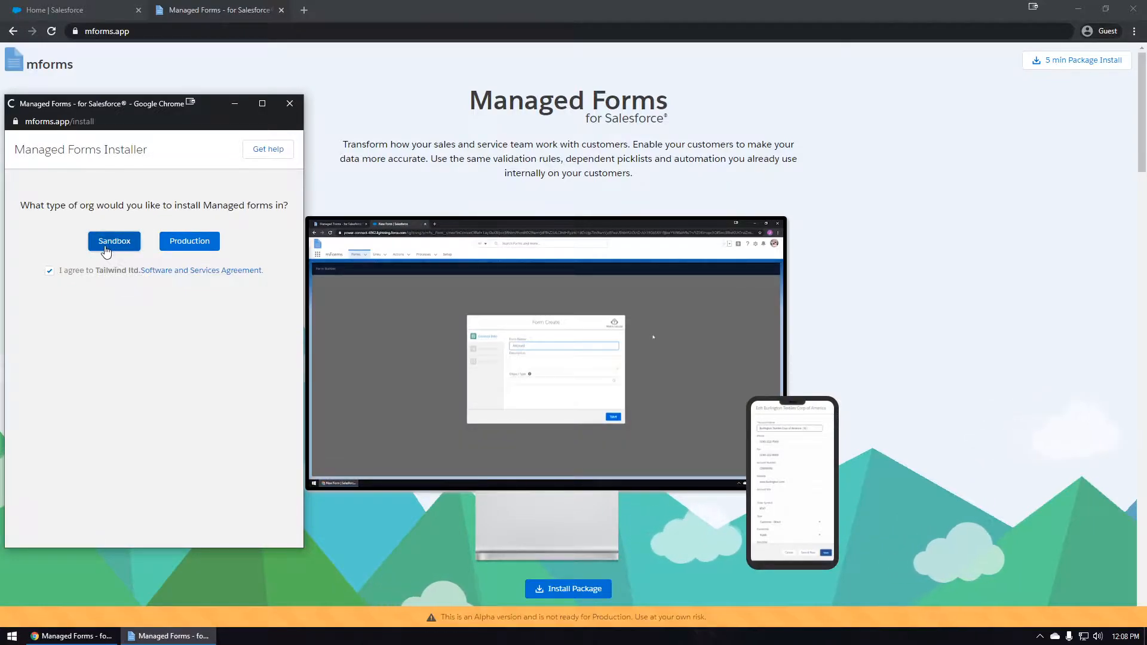
{"action": "left_click", "coordinate": [111, 242]}
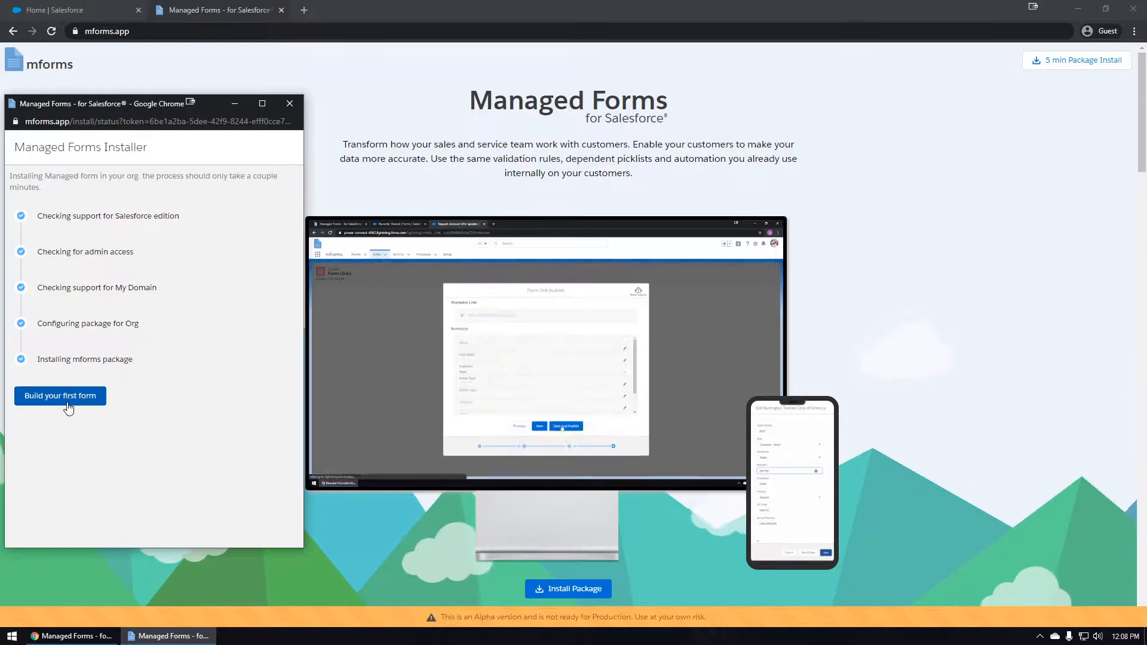
{"action": "left_click", "coordinate": [67, 403]}
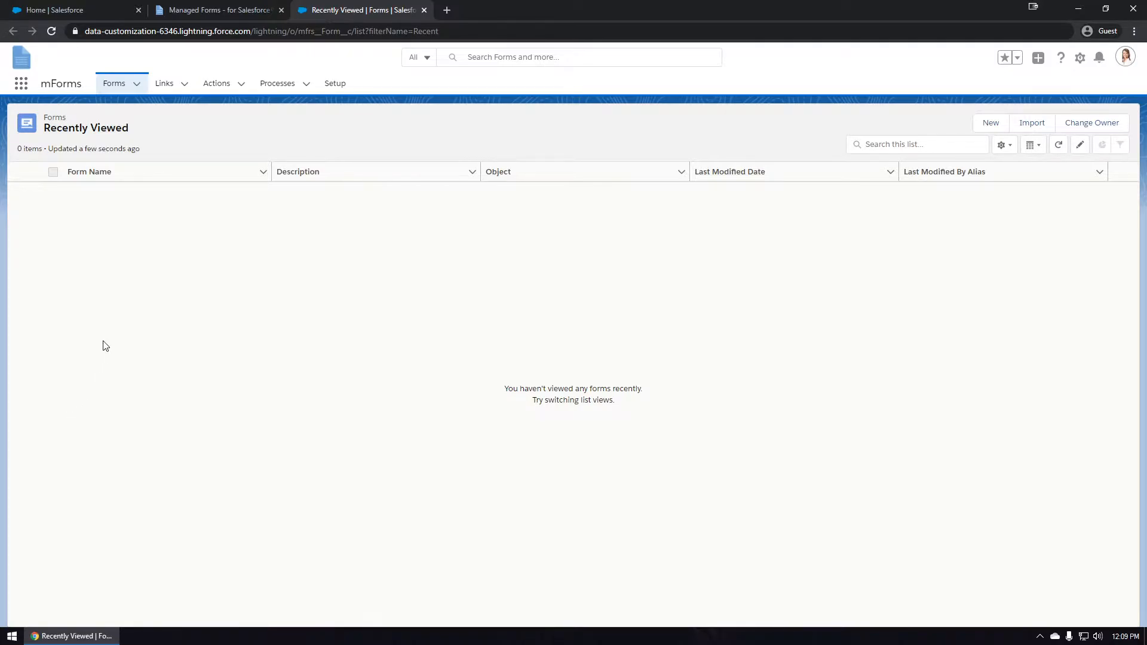
- Switch to the mForms app from the App Launcher and start a new form
{"action": "left_click", "coordinate": [27, 88]}
{"action": "left_click", "coordinate": [33, 294]}
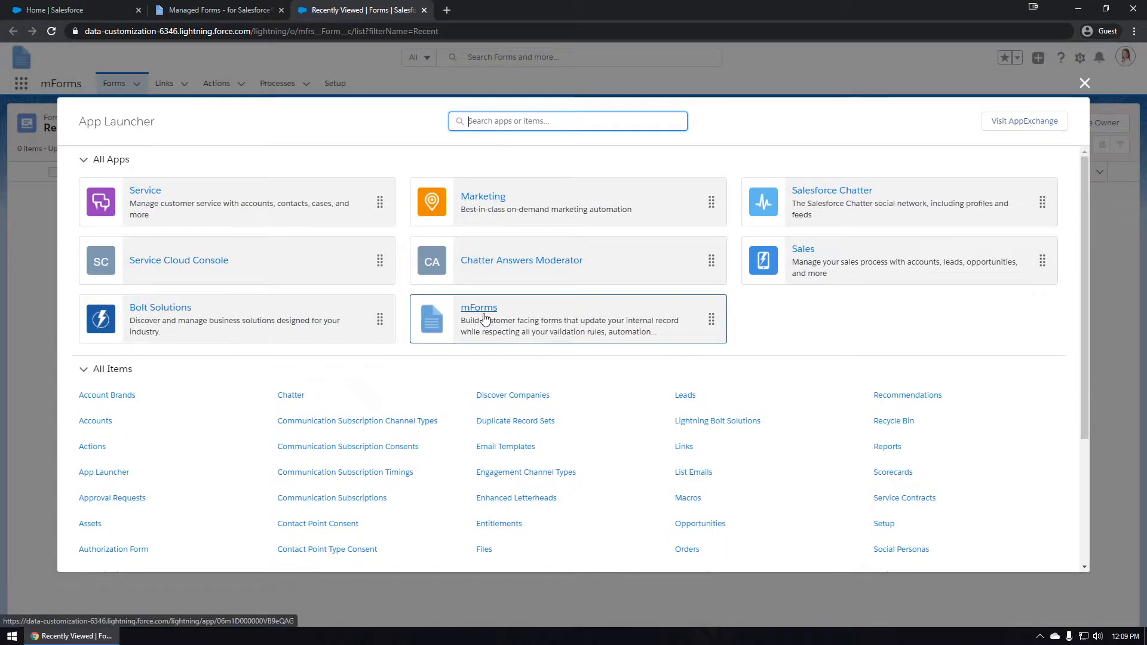
{"action": "left_click", "coordinate": [484, 317]}
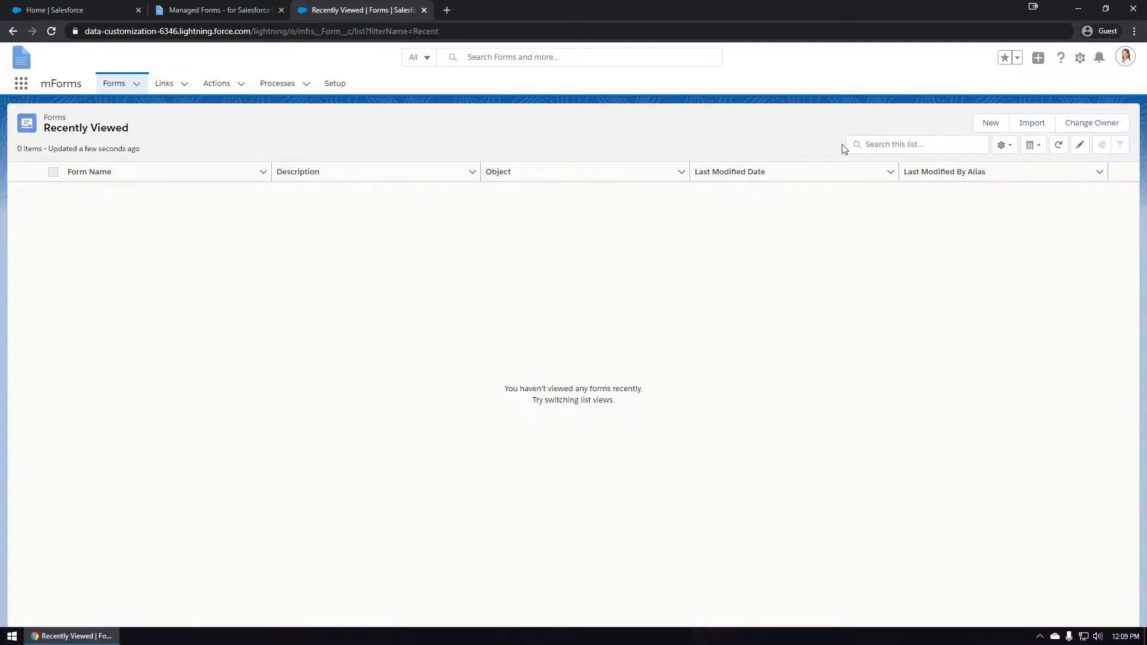
{"action": "left_click", "coordinate": [991, 122]}
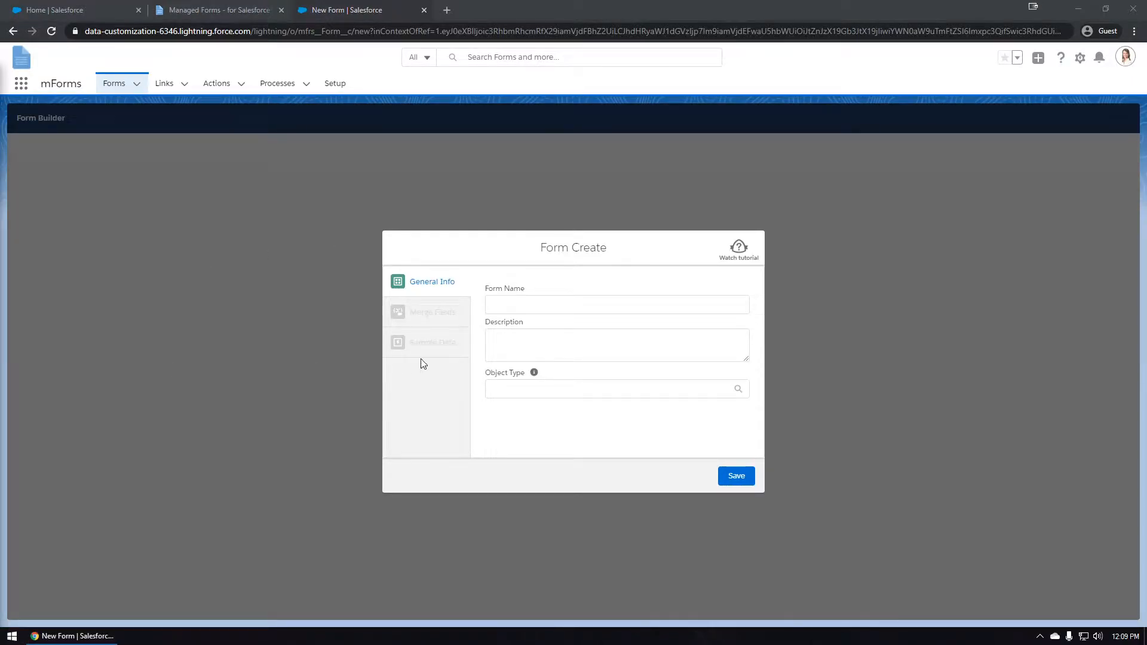
- Save a Case form named 'Ghost Encounters Form', described 'Send to customers that have Ghost problems.'
{"action": "left_click", "coordinate": [511, 305]}
{"action": "type", "text": "Ghost Encounters Form"}
{"action": "left_click", "coordinate": [525, 338]}
{"action": "type", "text": "Send to customers that have Ghost problems."}
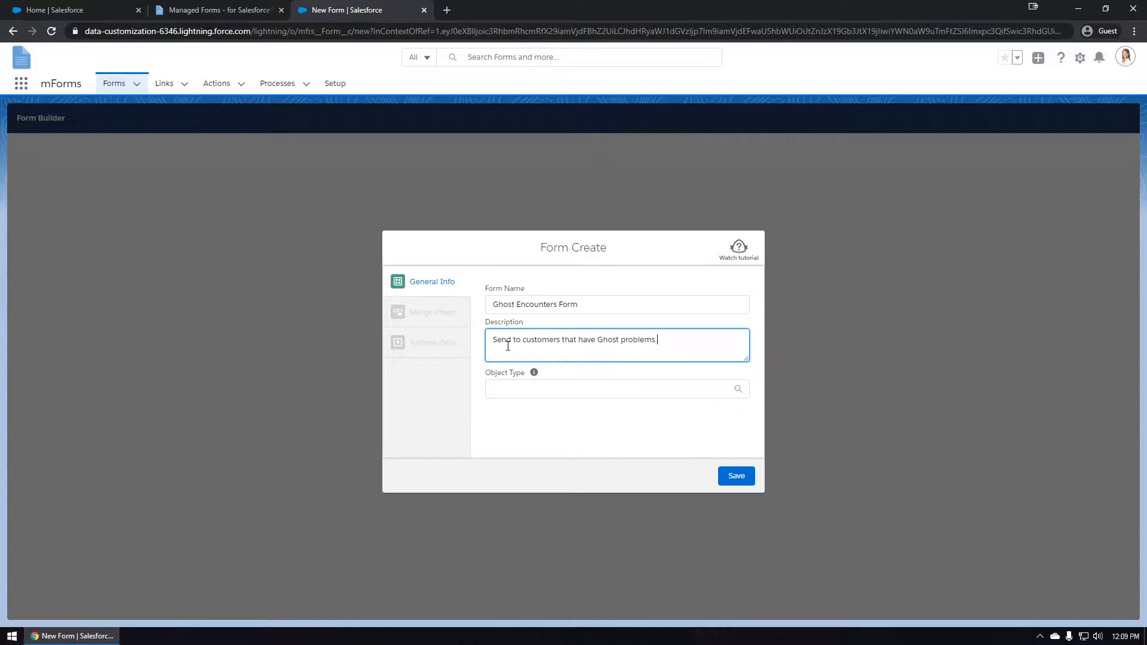
{"action": "left_click", "coordinate": [496, 389]}
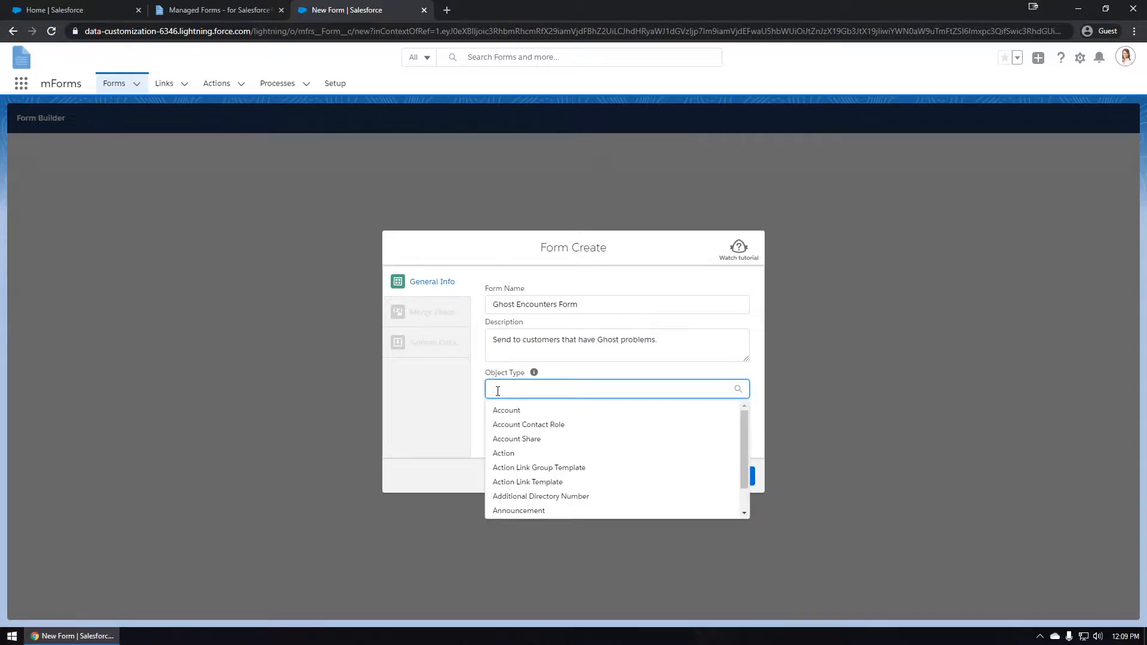
{"action": "type", "text": "Case"}
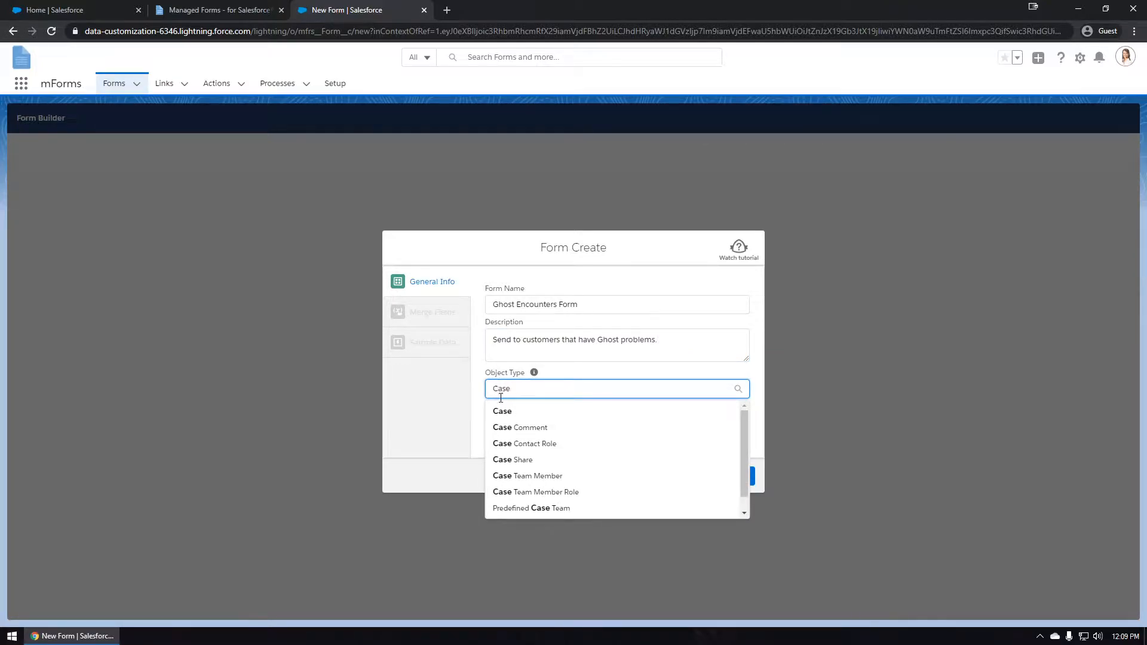
{"action": "left_click", "coordinate": [505, 412]}
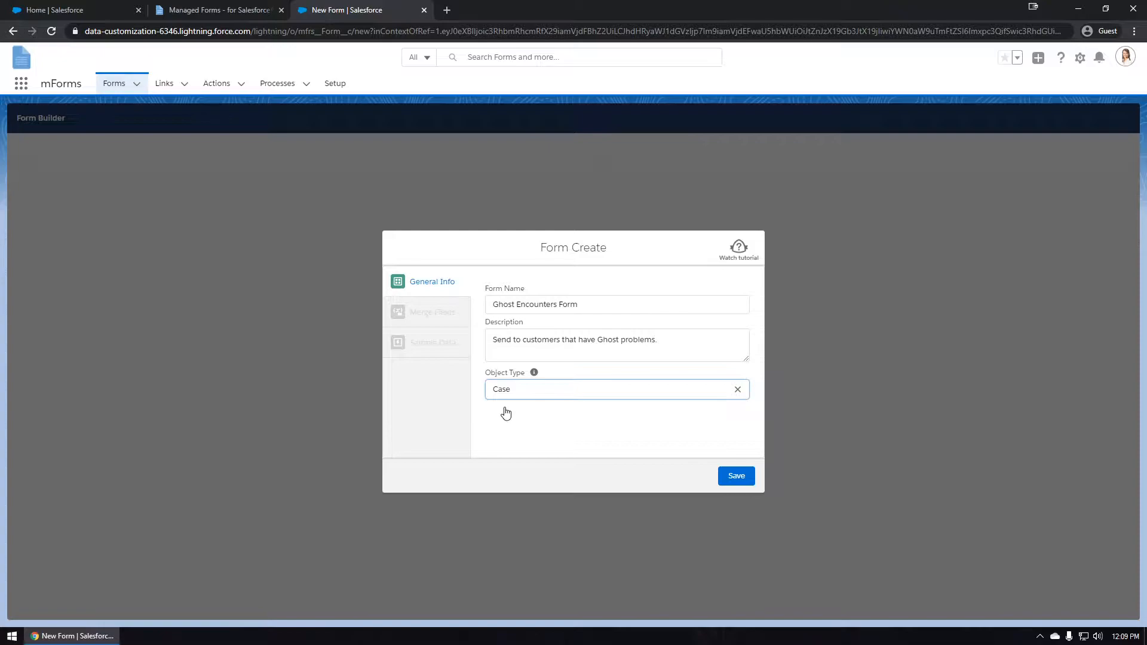
{"action": "left_click", "coordinate": [724, 479]}
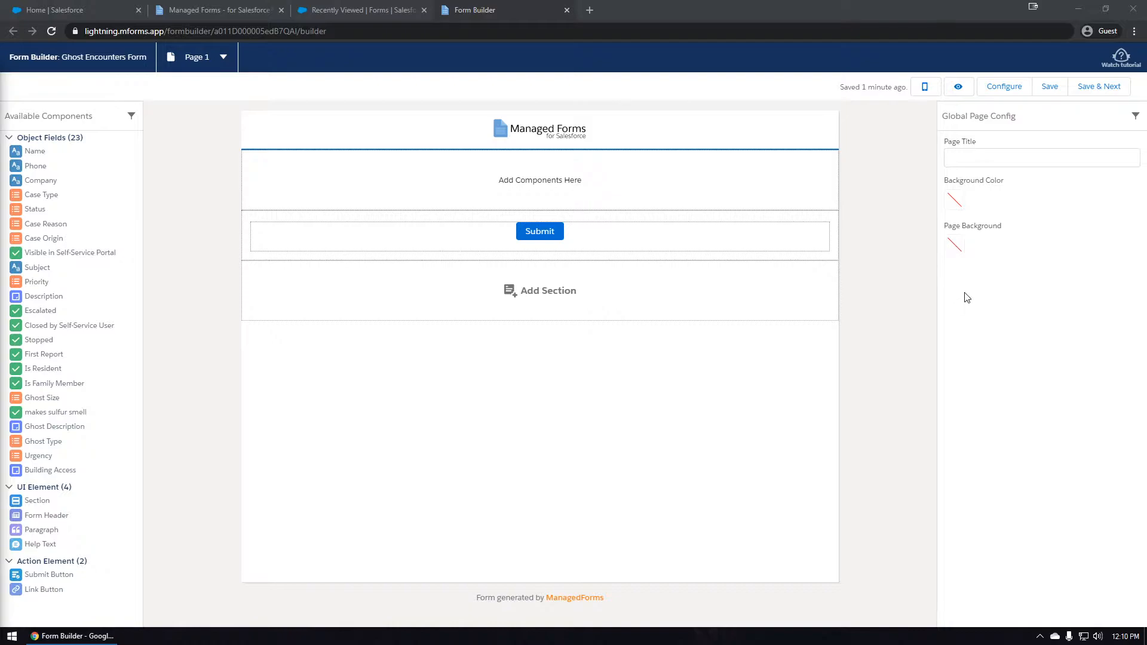
- Title the page 'Ghost Encounters Form' and set its background colour to black #000000
{"action": "left_click", "coordinate": [987, 160]}
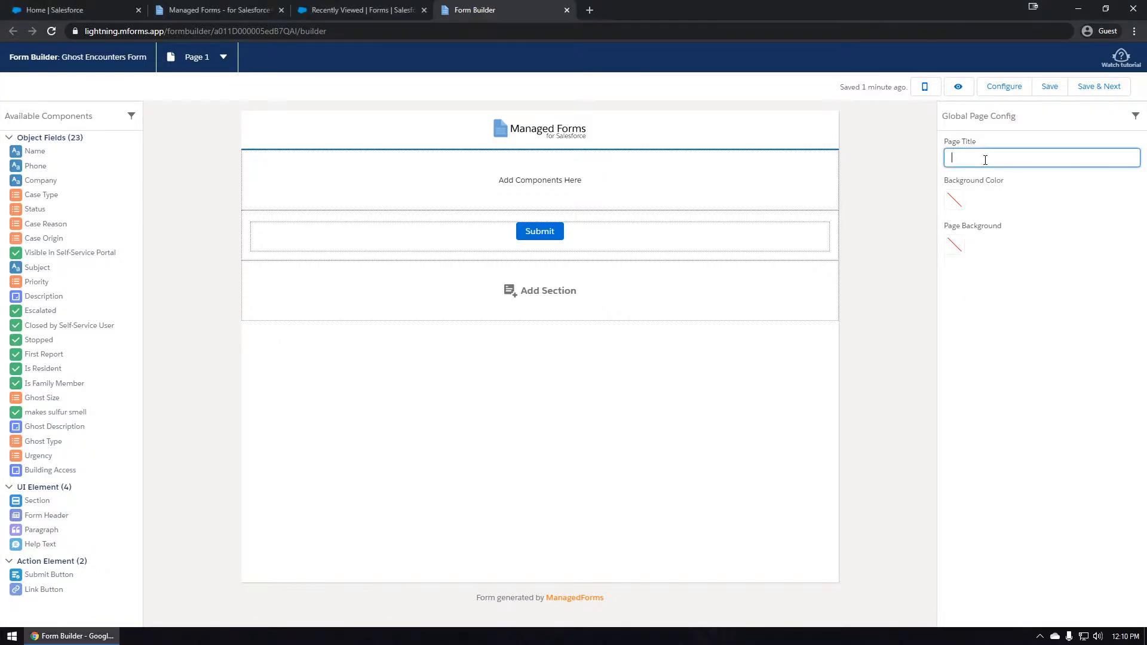
{"action": "type", "text": "Ghost Encounters Form"}
{"action": "left_click", "coordinate": [955, 205]}
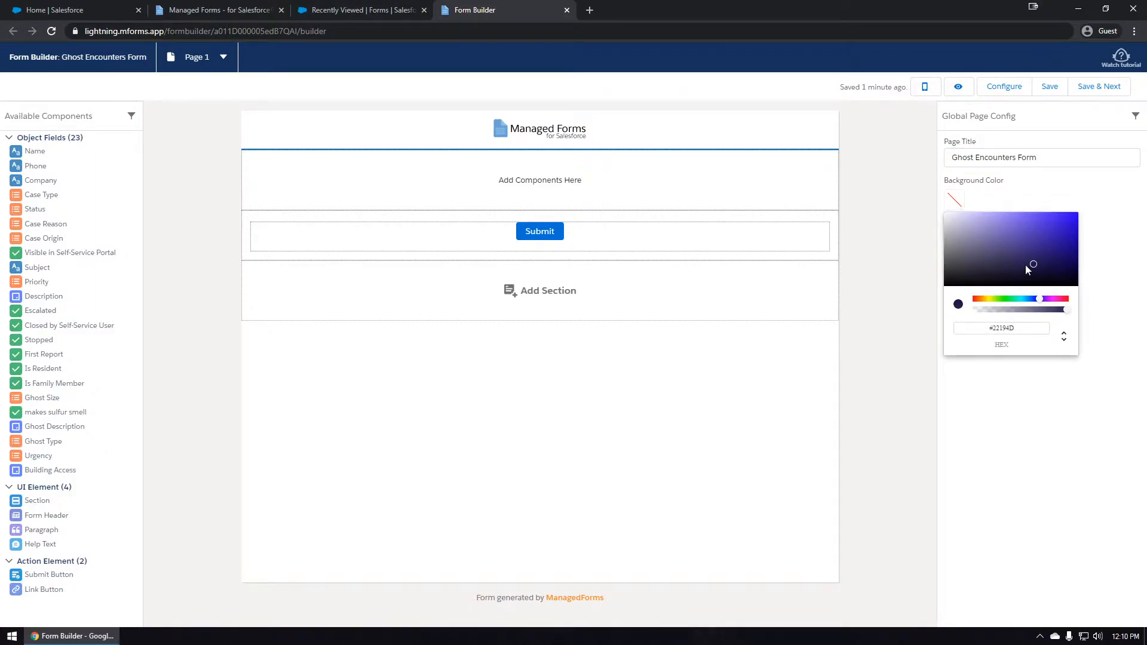
{"action": "left_click_drag", "start_coordinate": [1030, 264], "coordinate": [949, 290]}
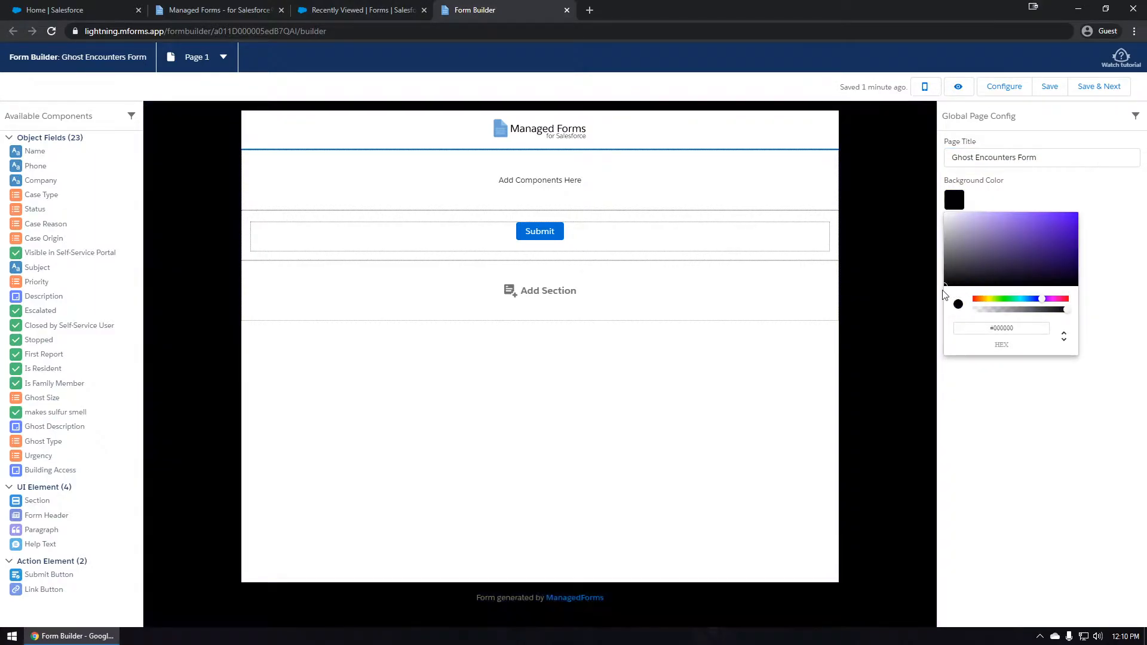
{"action": "left_click", "coordinate": [1018, 178]}
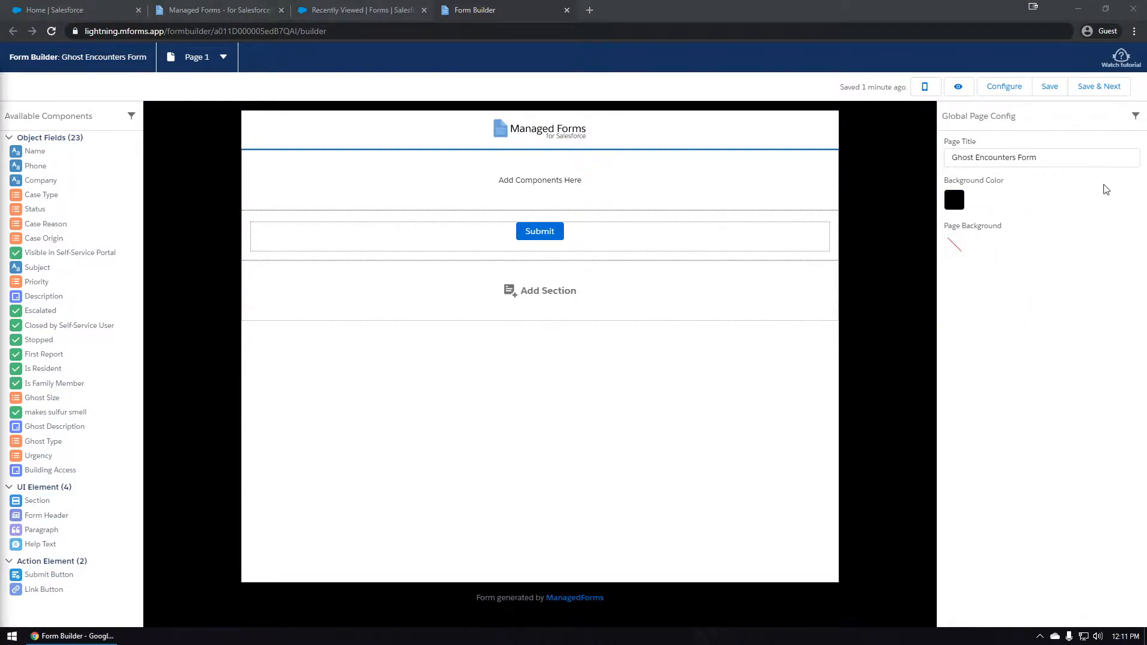
- Set the page background to pale lavender #DCDCED
{"action": "left_click", "coordinate": [955, 254]}
{"action": "left_click_drag", "start_coordinate": [1019, 371], "coordinate": [970, 379]}
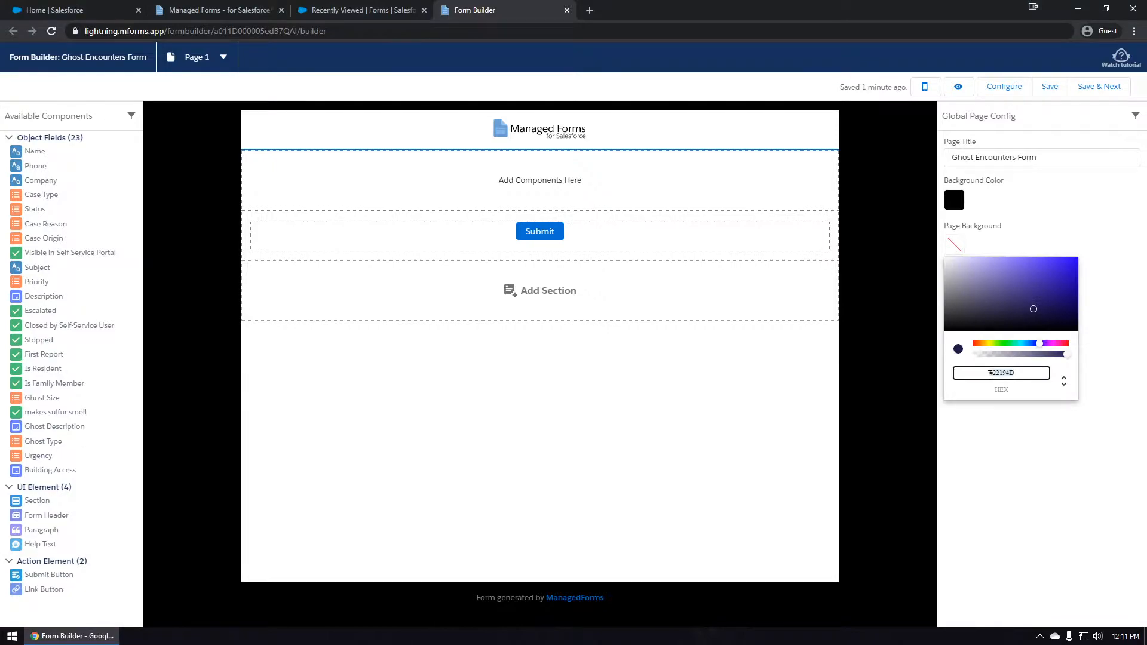
{"action": "type", "text": "#DCDCED"}
{"action": "left_click", "coordinate": [1059, 225]}
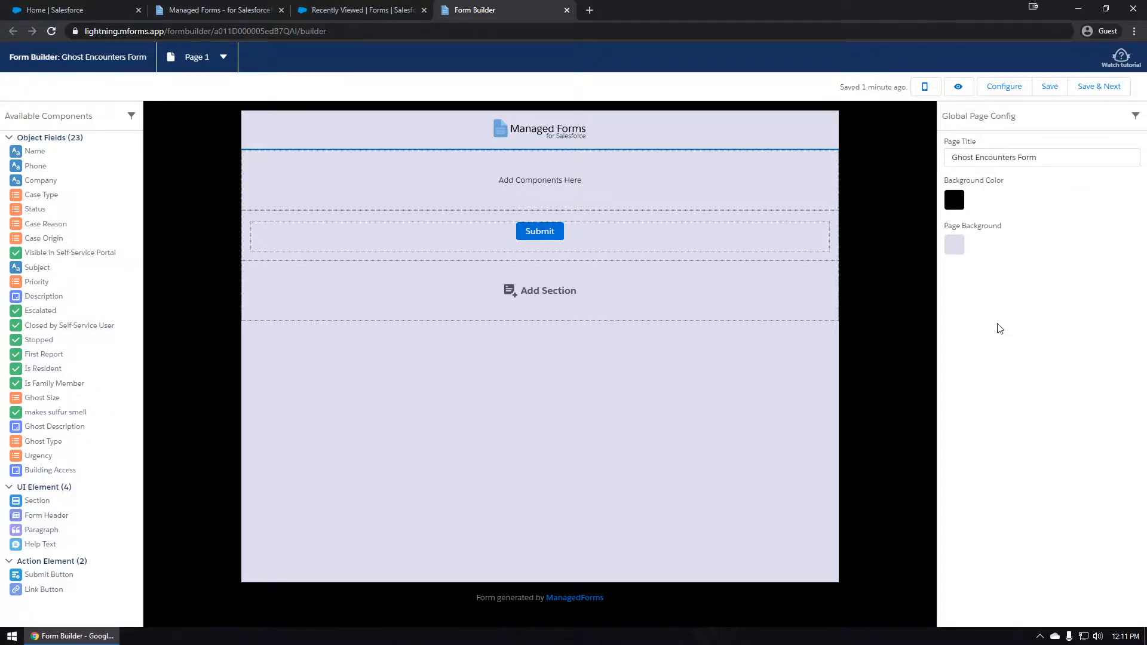
{"action": "left_click", "coordinate": [535, 133]}
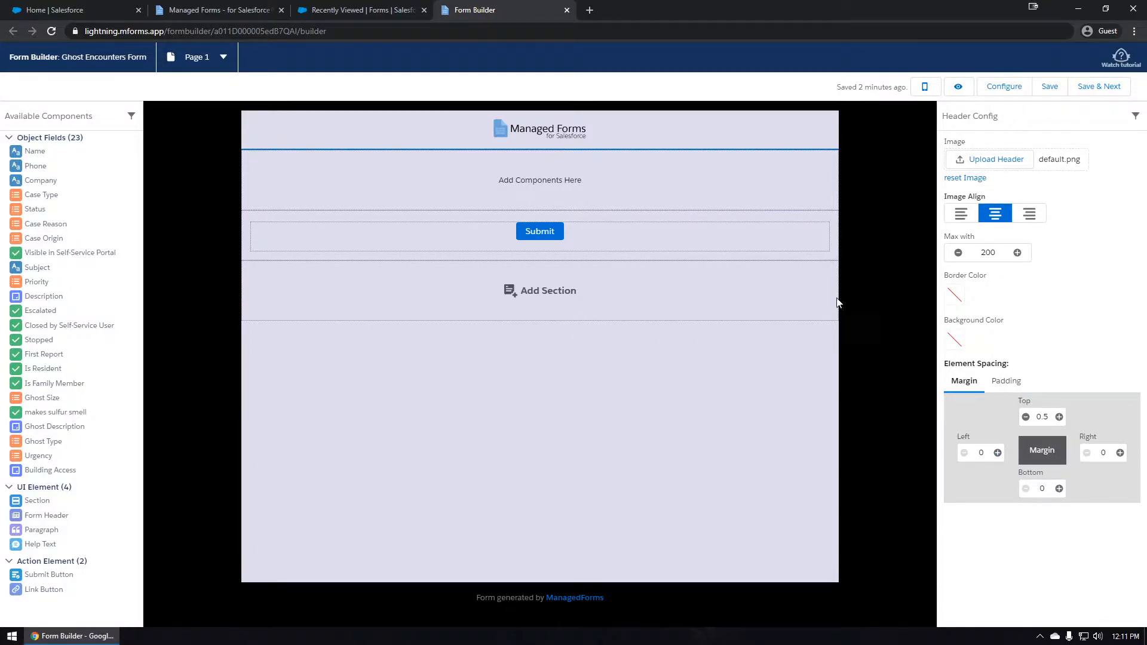
- Use logo.png as the left-aligned header image with larger top, bottom and left margins
{"action": "left_click", "coordinate": [990, 160]}
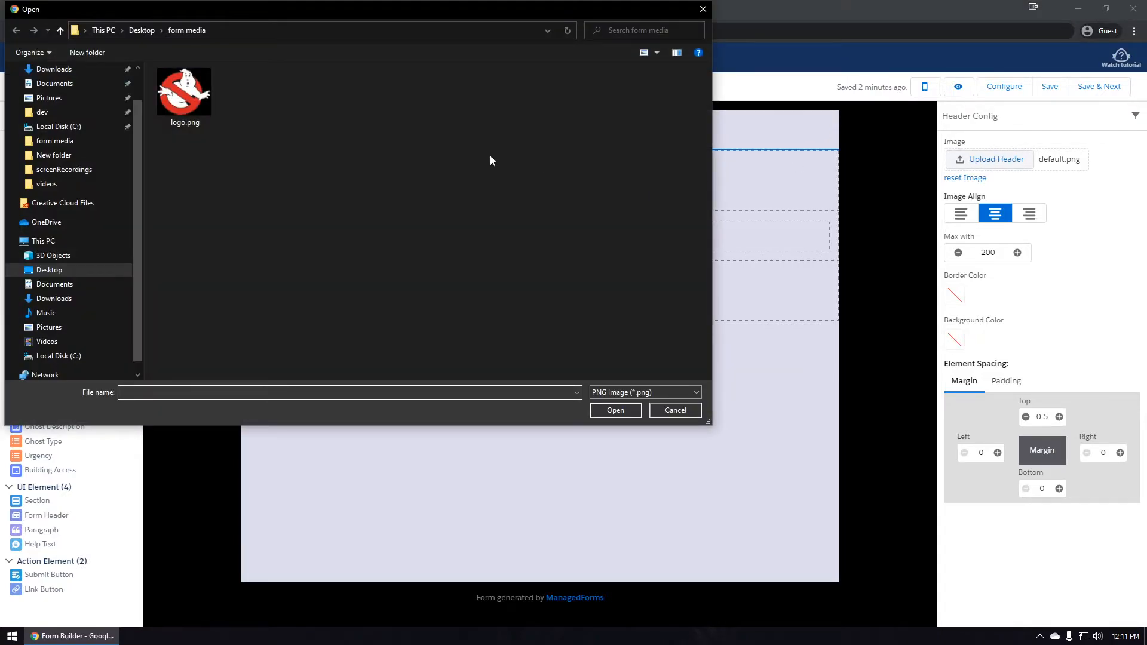
{"action": "double_click", "coordinate": [187, 95]}
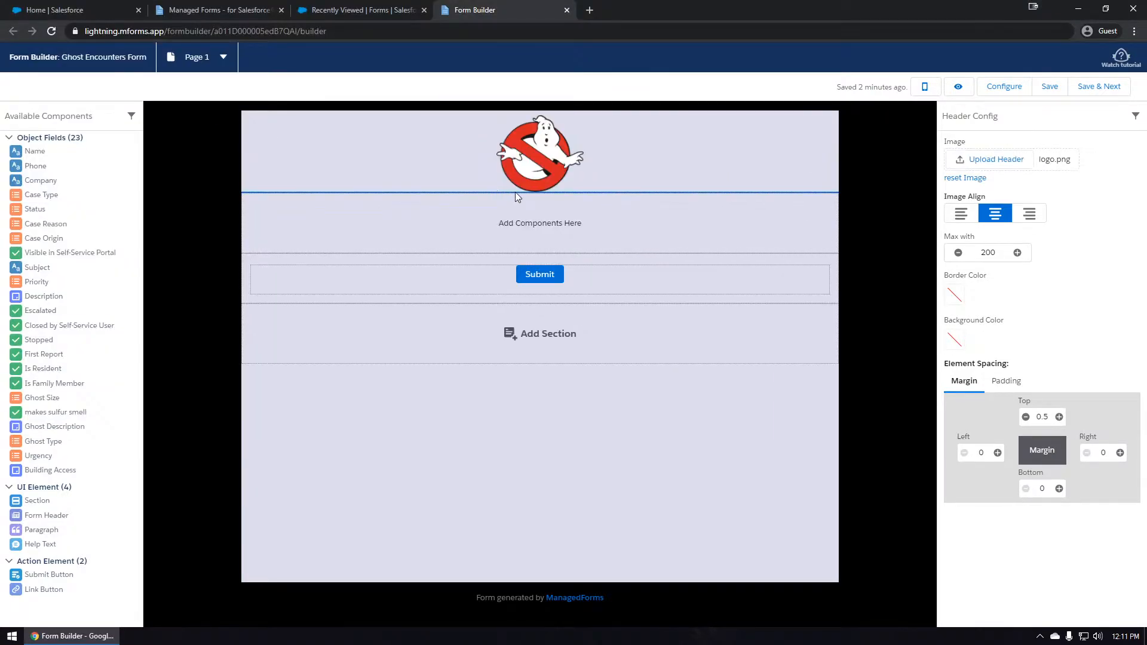
{"action": "left_click", "coordinate": [962, 215]}
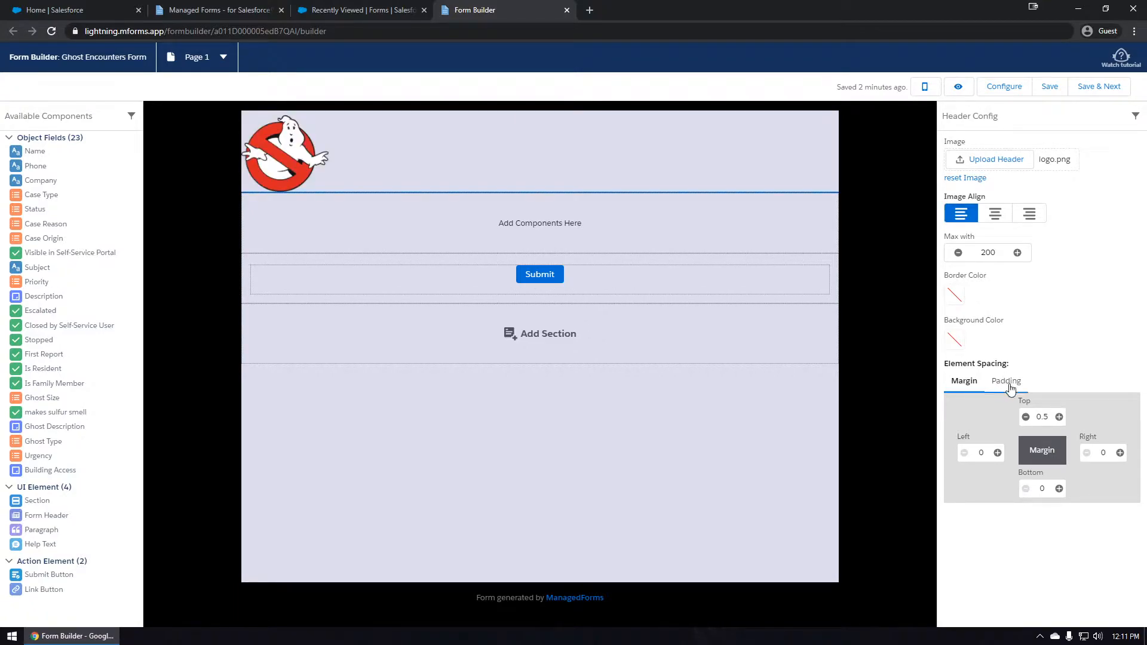
{"action": "left_click", "coordinate": [1058, 417]}
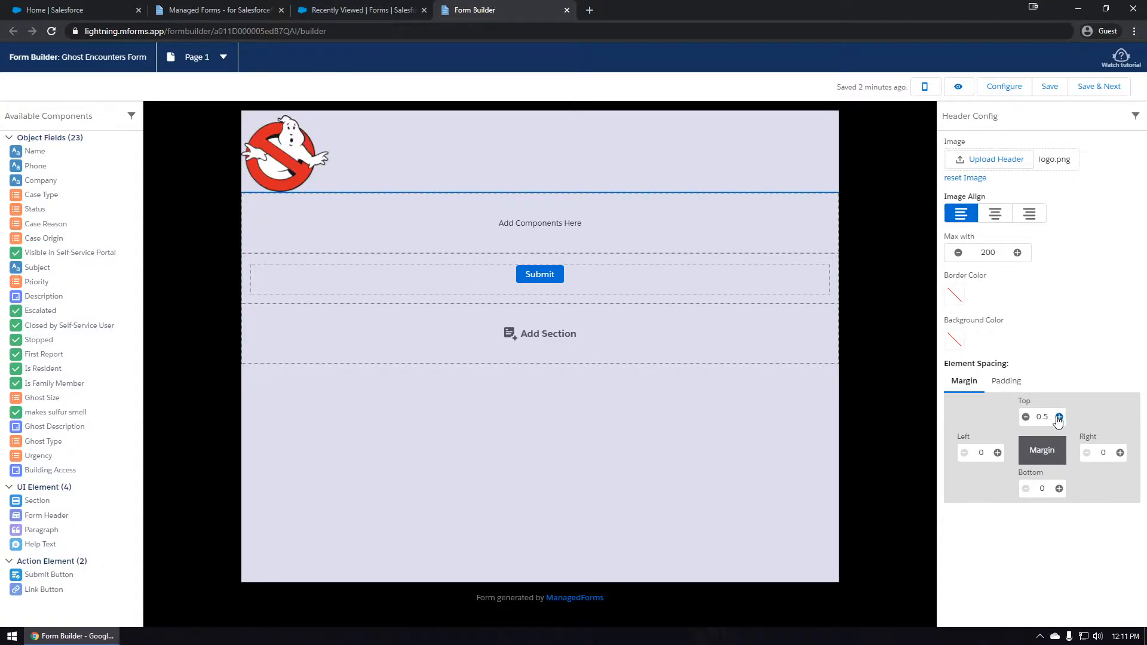
{"action": "left_click", "coordinate": [1058, 489]}
{"action": "left_click", "coordinate": [998, 453]}
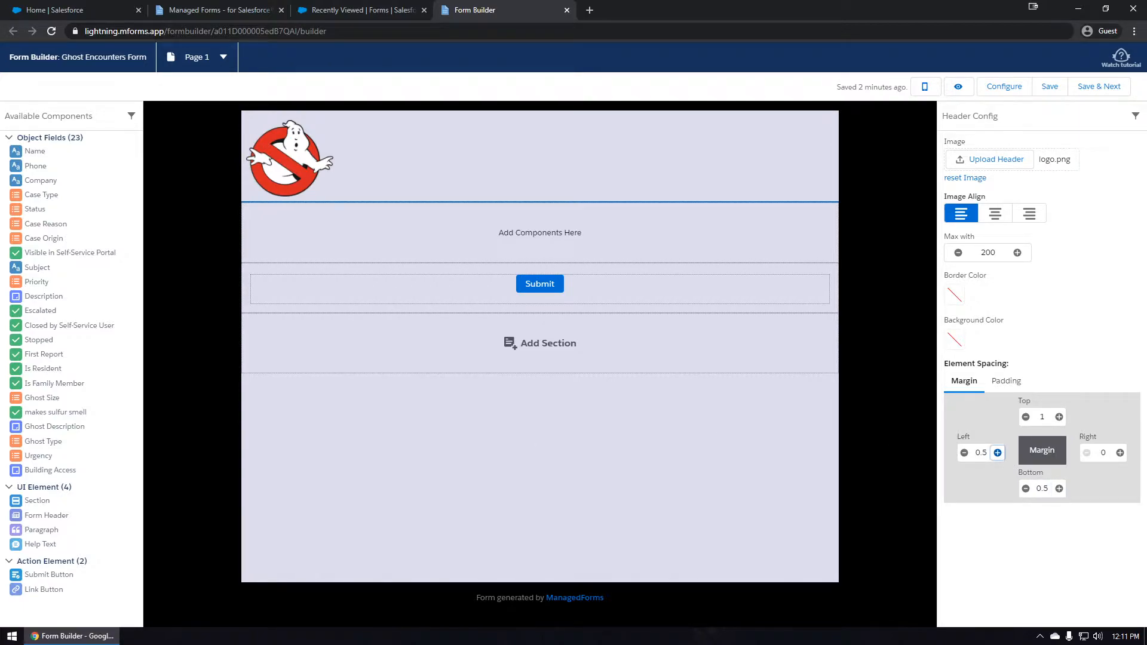
- Set the header background colour to dark navy #1B1D56
{"action": "left_click", "coordinate": [958, 342]}
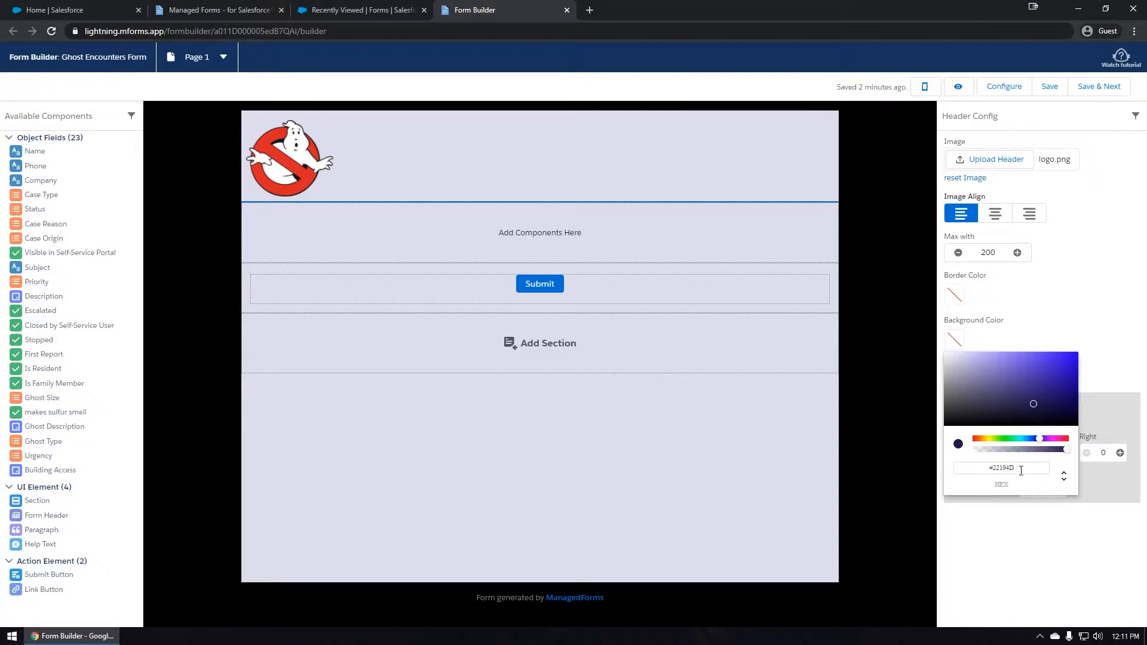
{"action": "left_click_drag", "start_coordinate": [1019, 469], "coordinate": [967, 467]}
{"action": "type", "text": "#1B1D56"}
{"action": "left_click", "coordinate": [1104, 304]}
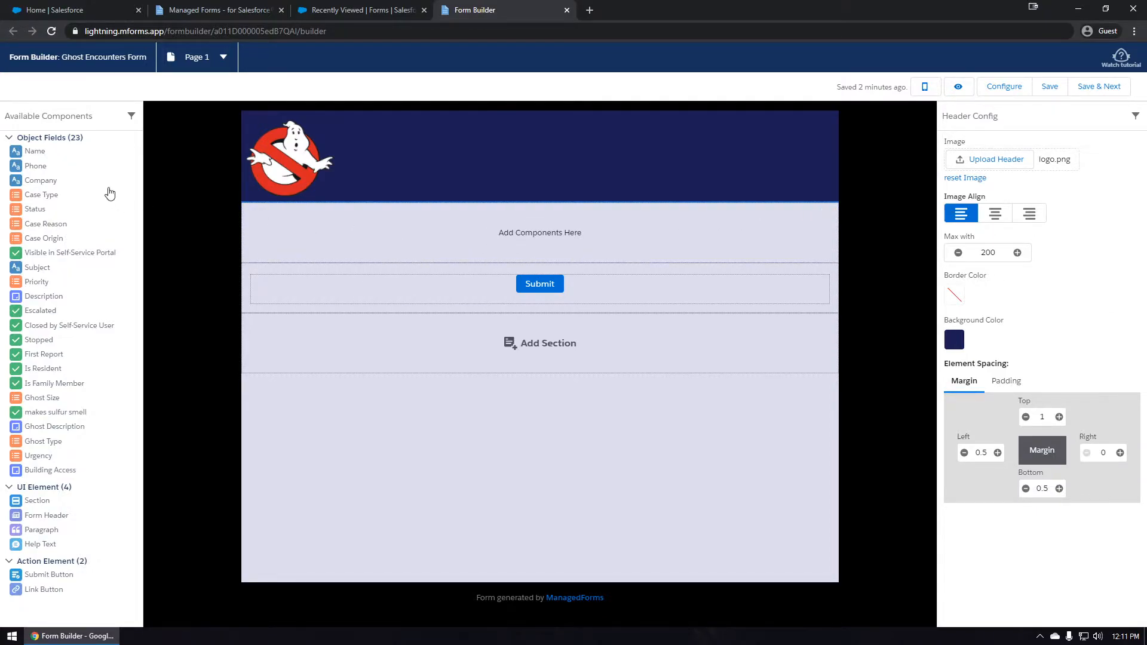
{"action": "left_click", "coordinate": [60, 139]}
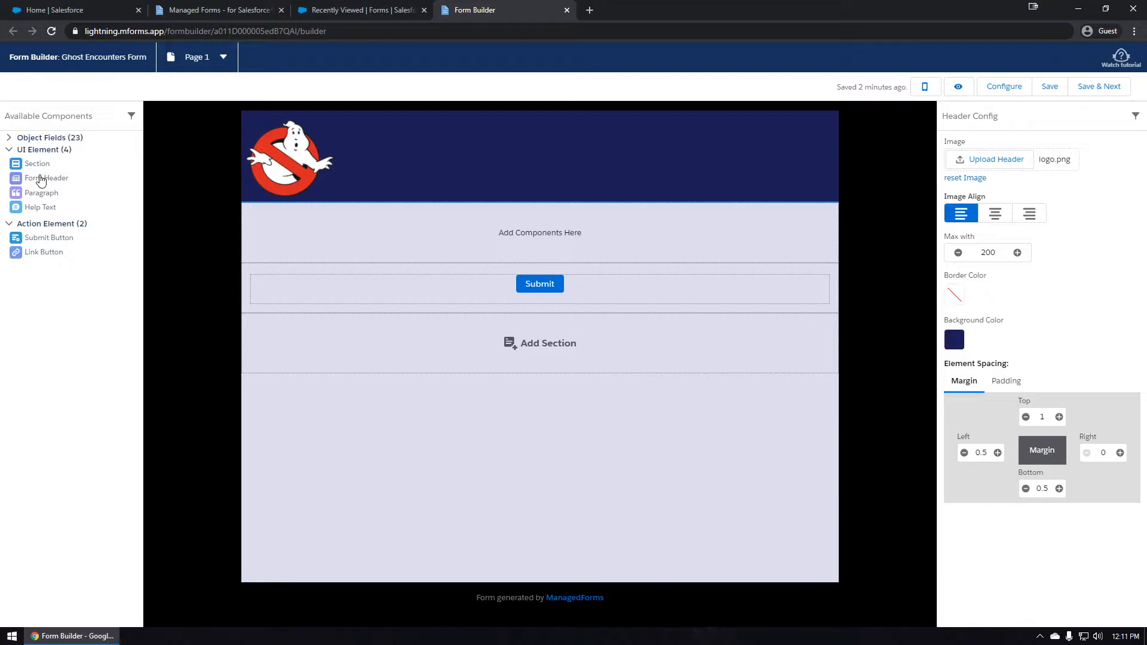
- Add a form title and paragraph below the logo, with dark blue title text on lavender
{"action": "left_click_drag", "start_coordinate": [48, 178], "coordinate": [534, 236]}
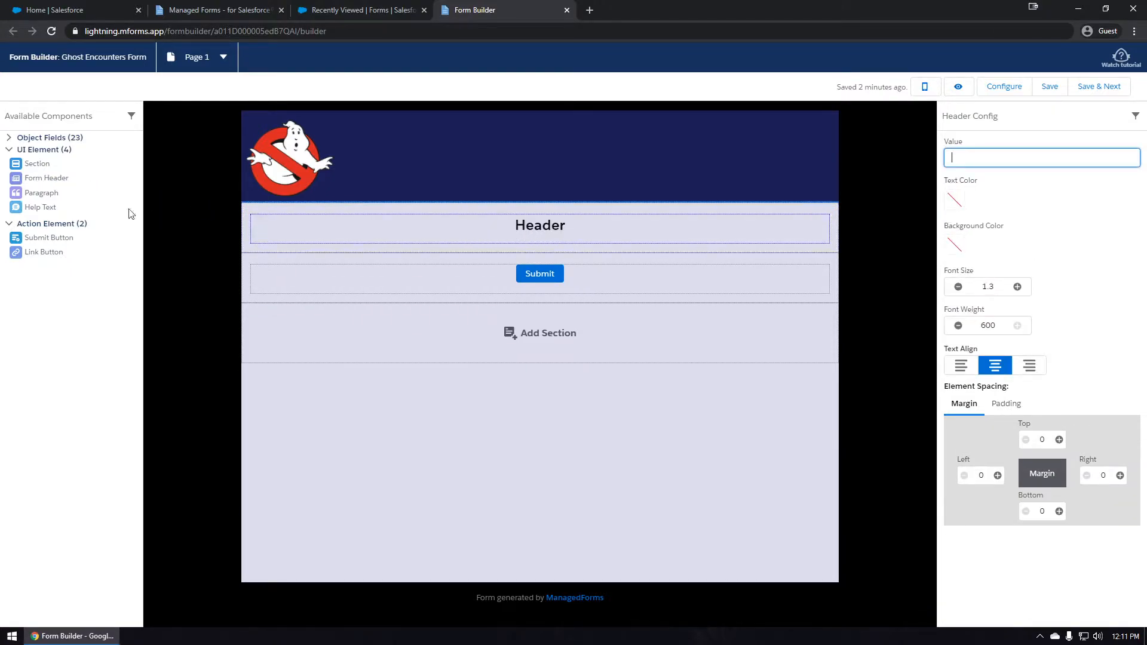
{"action": "left_click_drag", "start_coordinate": [28, 193], "coordinate": [338, 252]}
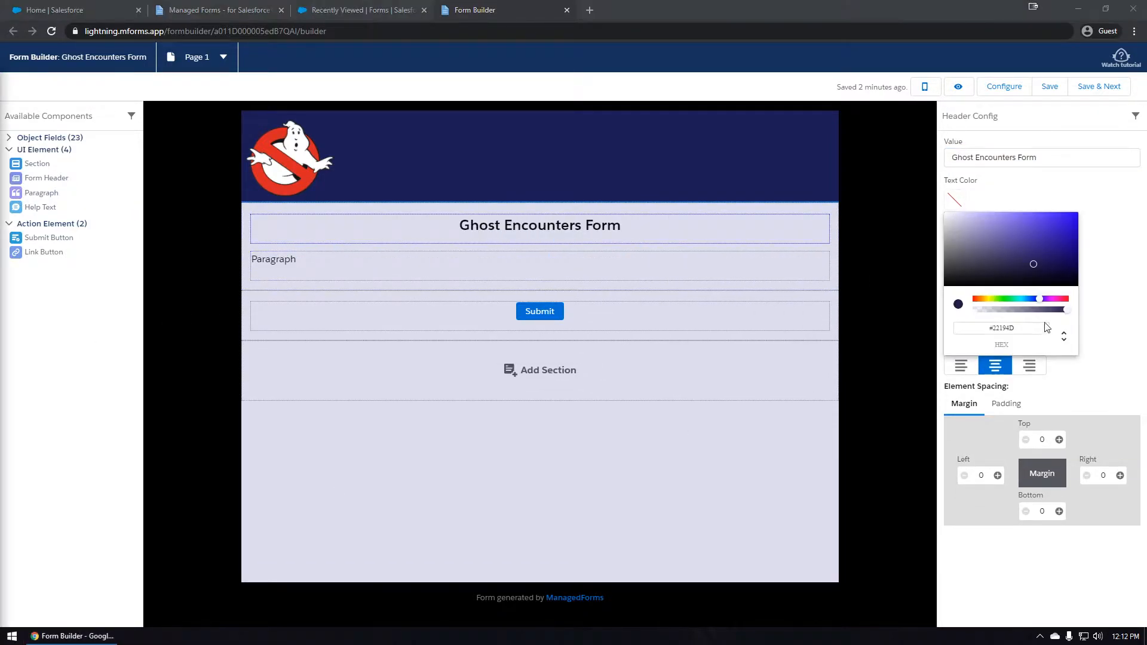
{"action": "left_click", "coordinate": [1062, 249]}
{"action": "left_click", "coordinate": [1018, 205]}
{"action": "left_click", "coordinate": [954, 245]}
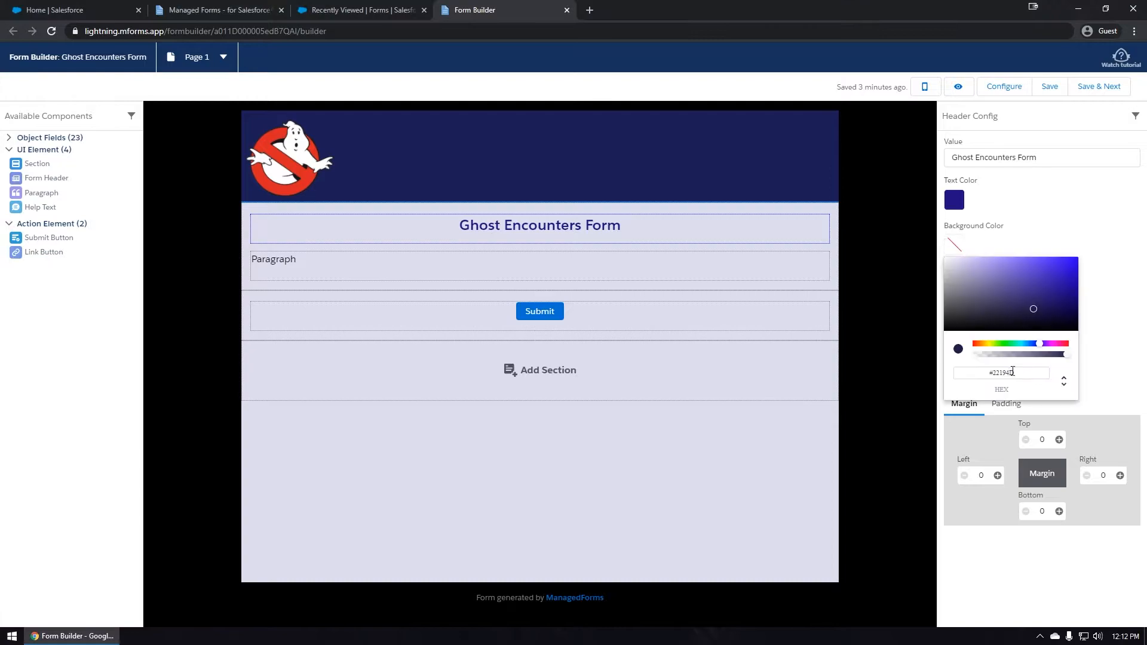
{"action": "double_click", "coordinate": [1013, 373]}
{"action": "type", "text": "CFCBEB"}
{"action": "left_click", "coordinate": [1066, 235]}
- Give the header 0.5 top and 0.5 bottom padding
{"action": "left_click", "coordinate": [1008, 405]}
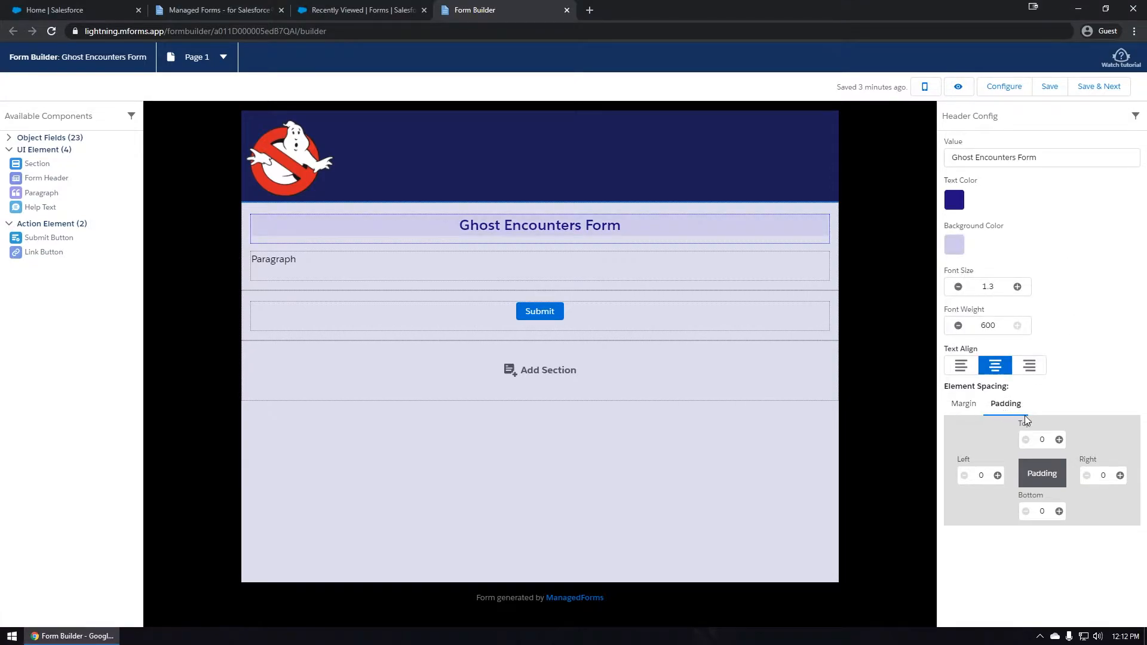
{"action": "left_click", "coordinate": [1060, 441]}
{"action": "left_click", "coordinate": [1059, 511]}
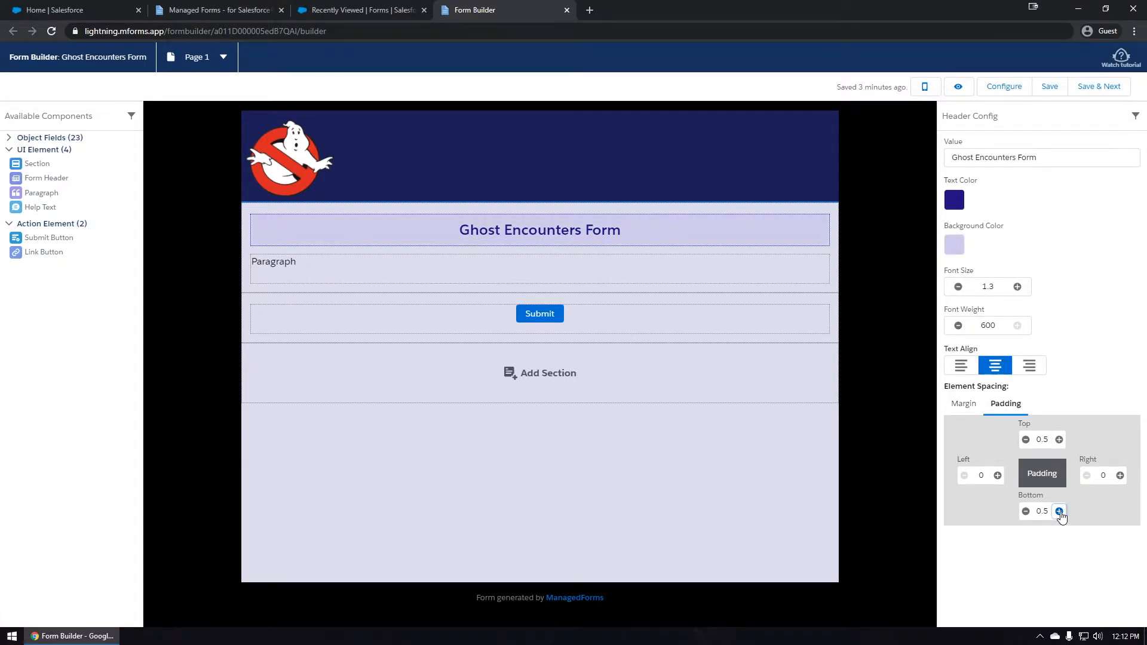
- Fill the paragraph with the Ghost expert visit message at font size 0.8
{"action": "type", "text": "Once you Submit your report we will have one of our Ghost experts contact you to set up a visit."}
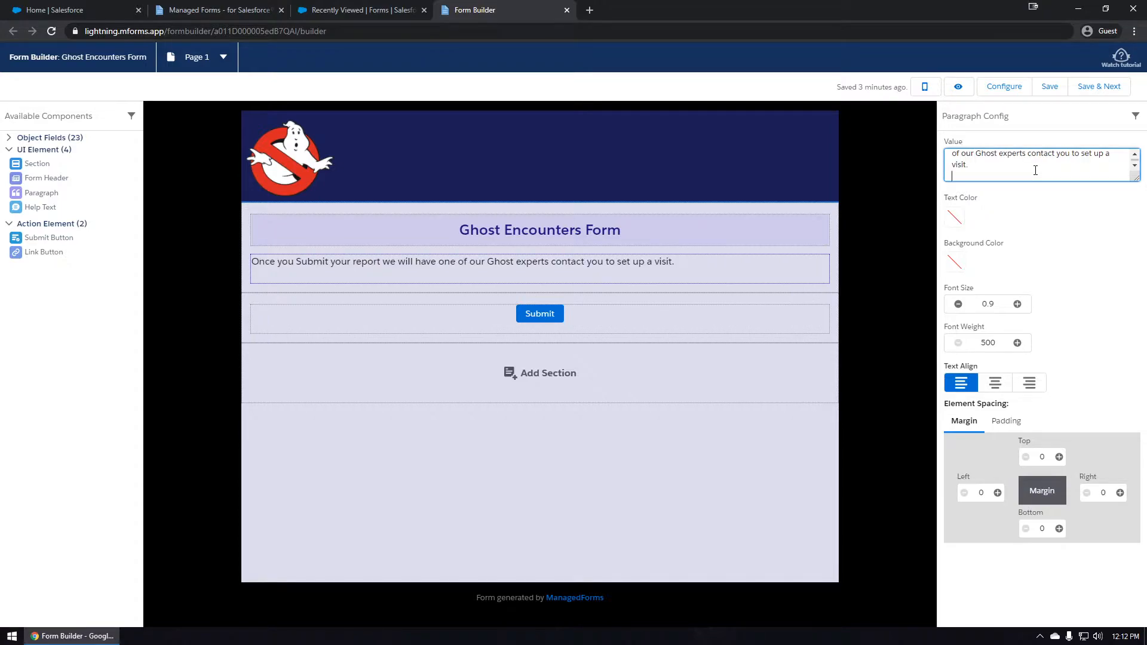
{"action": "key", "text": "BackSpace"}
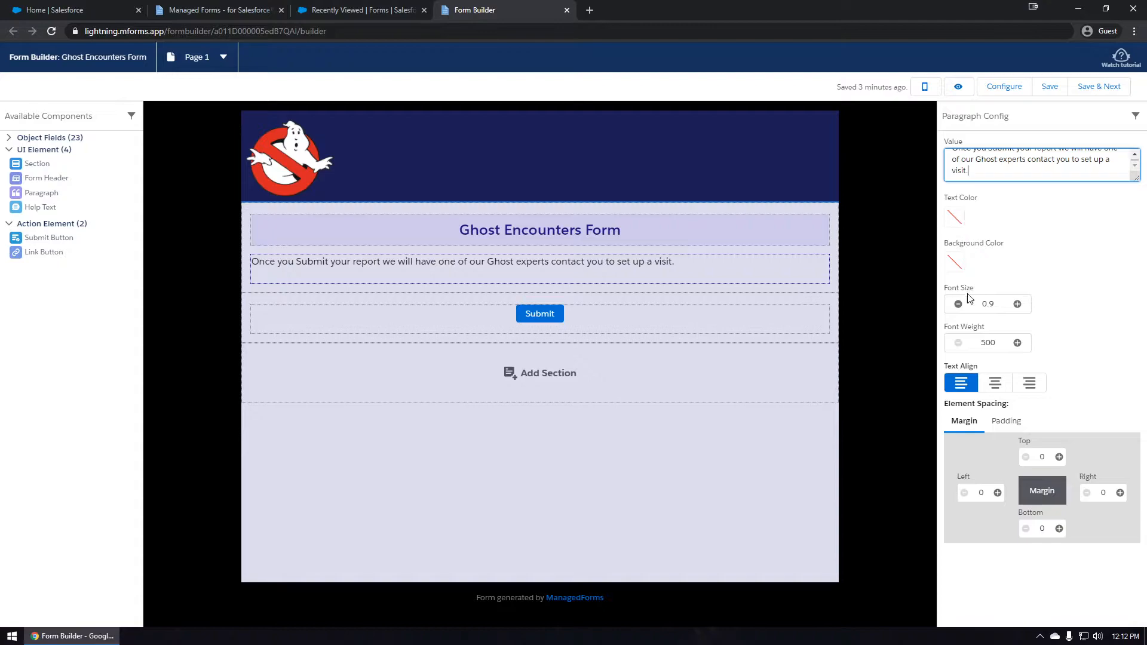
{"action": "left_click", "coordinate": [991, 306]}
{"action": "type", "text": "8"}
{"action": "left_click", "coordinate": [1018, 272]}
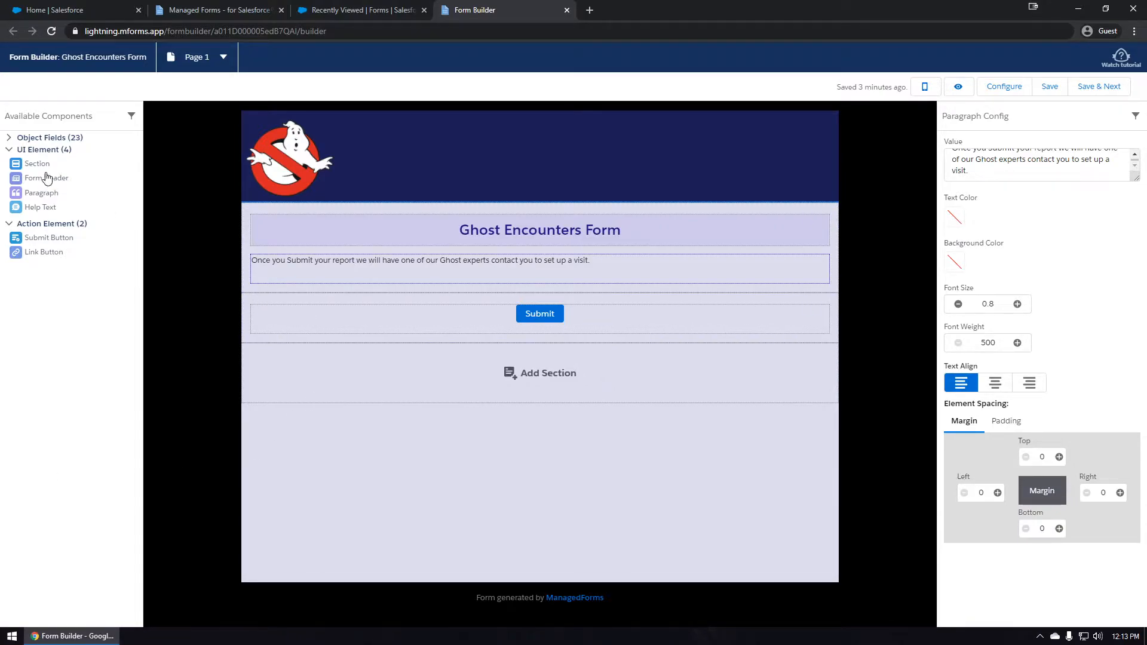
{"action": "mouse_move", "coordinate": [41, 169]}
{"action": "left_mouse_down"}
{"action": "mouse_move", "coordinate": [358, 260]}
{"action": "mouse_move", "coordinate": [508, 263]}
{"action": "mouse_move", "coordinate": [41, 169]}
{"action": "left_mouse_up"}
- Add a headerless Blank section above the Submit block
{"action": "left_click", "coordinate": [547, 383]}
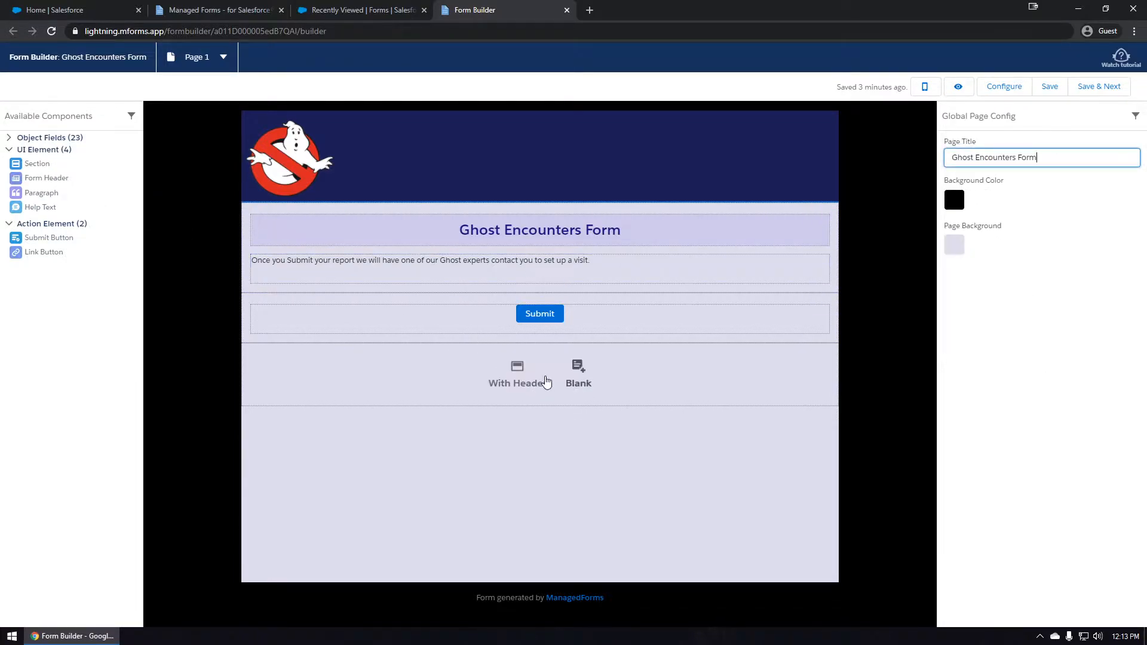
{"action": "left_click", "coordinate": [579, 382]}
{"action": "left_click_drag", "start_coordinate": [530, 361], "coordinate": [540, 325]}
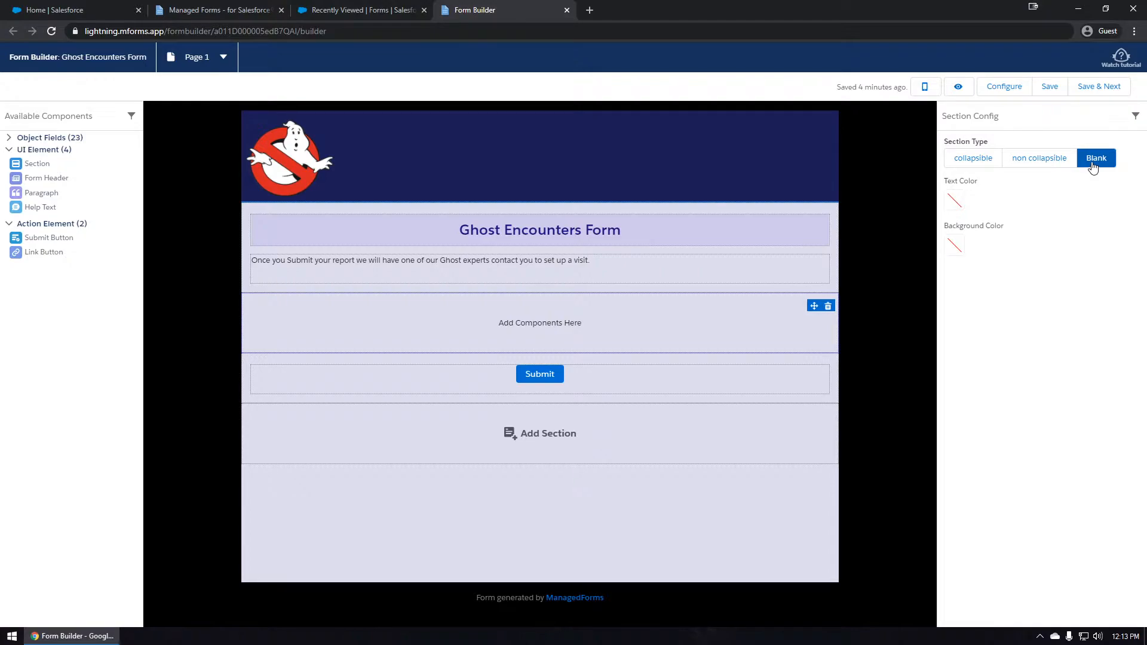
{"action": "left_click", "coordinate": [1054, 160]}
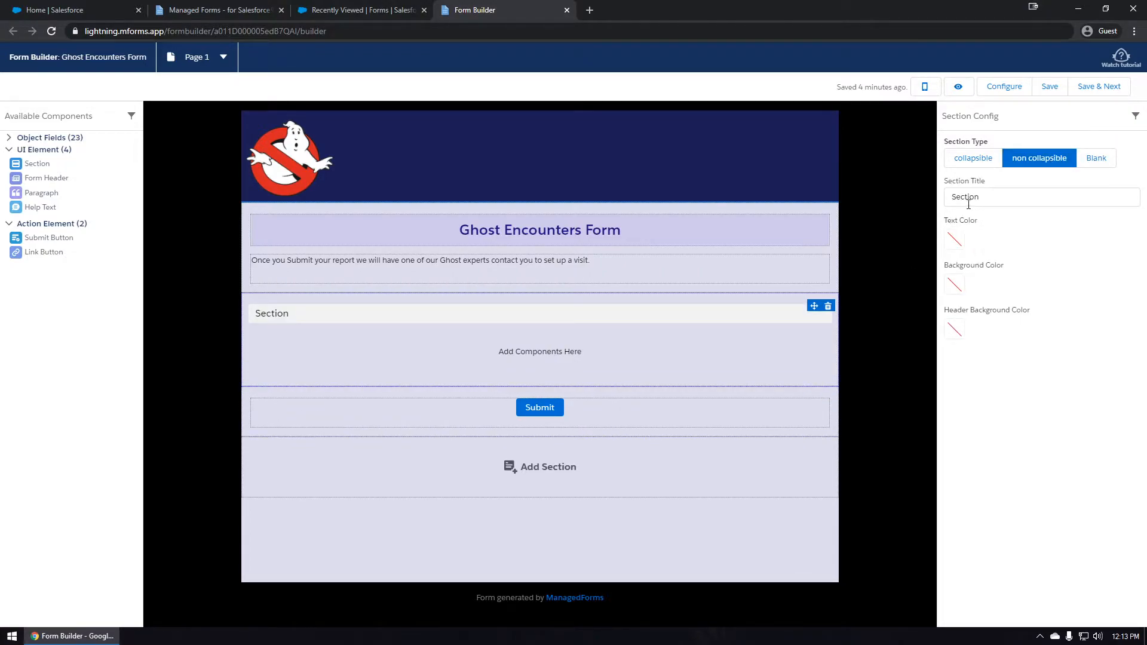
{"action": "left_click", "coordinate": [977, 163]}
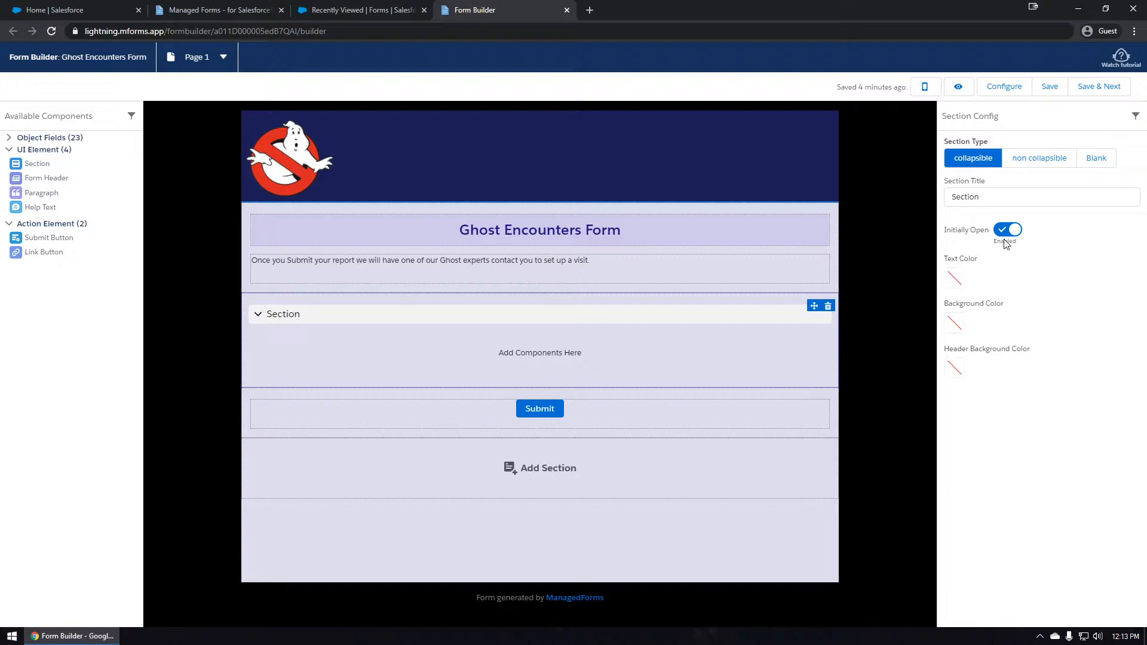
{"action": "left_click", "coordinate": [1085, 160]}
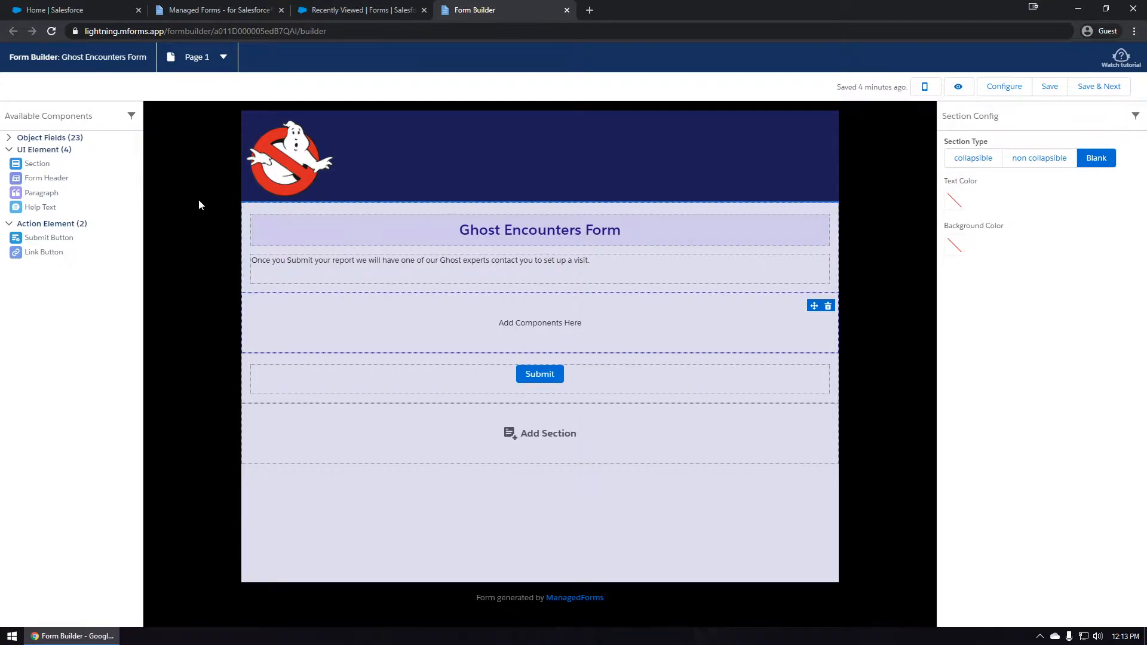
- Place the Is Resident, Is Family Member and First Report fields in the new section
{"action": "left_click", "coordinate": [37, 150]}
{"action": "left_click", "coordinate": [49, 162]}
{"action": "left_click", "coordinate": [53, 139]}
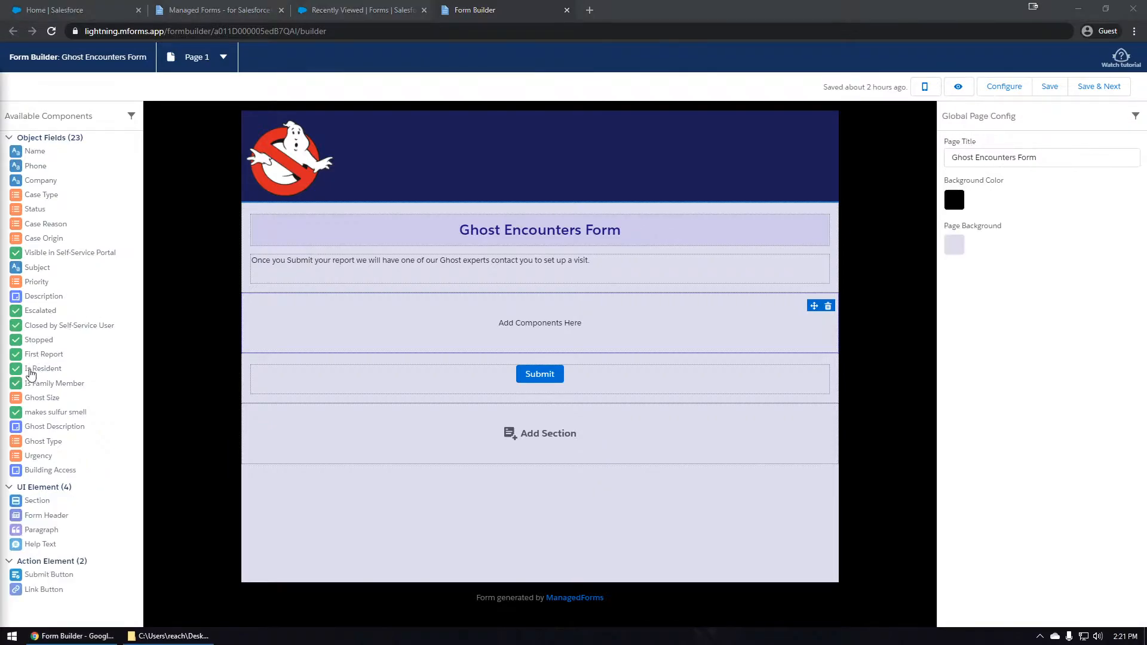
{"action": "left_click_drag", "start_coordinate": [33, 368], "coordinate": [325, 335]}
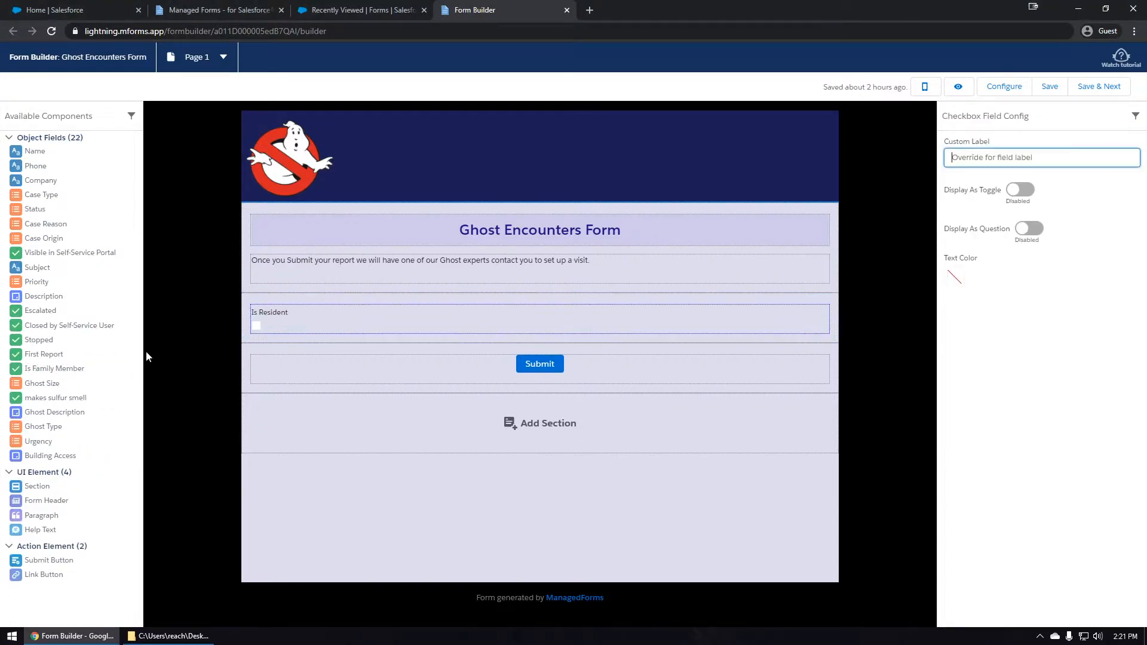
{"action": "left_click_drag", "start_coordinate": [27, 369], "coordinate": [299, 336]}
{"action": "left_click_drag", "start_coordinate": [86, 357], "coordinate": [297, 371]}
- Display Is Resident, Is Family Member and First Report as Yes/No questions
{"action": "left_click", "coordinate": [372, 319]}
{"action": "left_click", "coordinate": [1025, 231]}
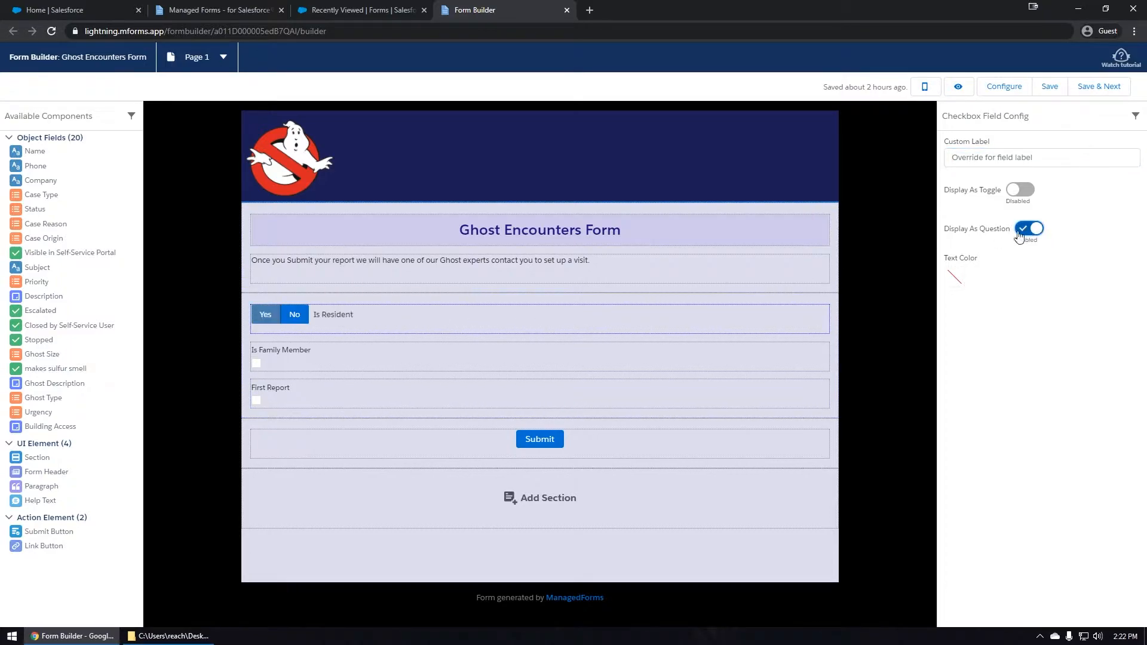
{"action": "left_click", "coordinate": [409, 357]}
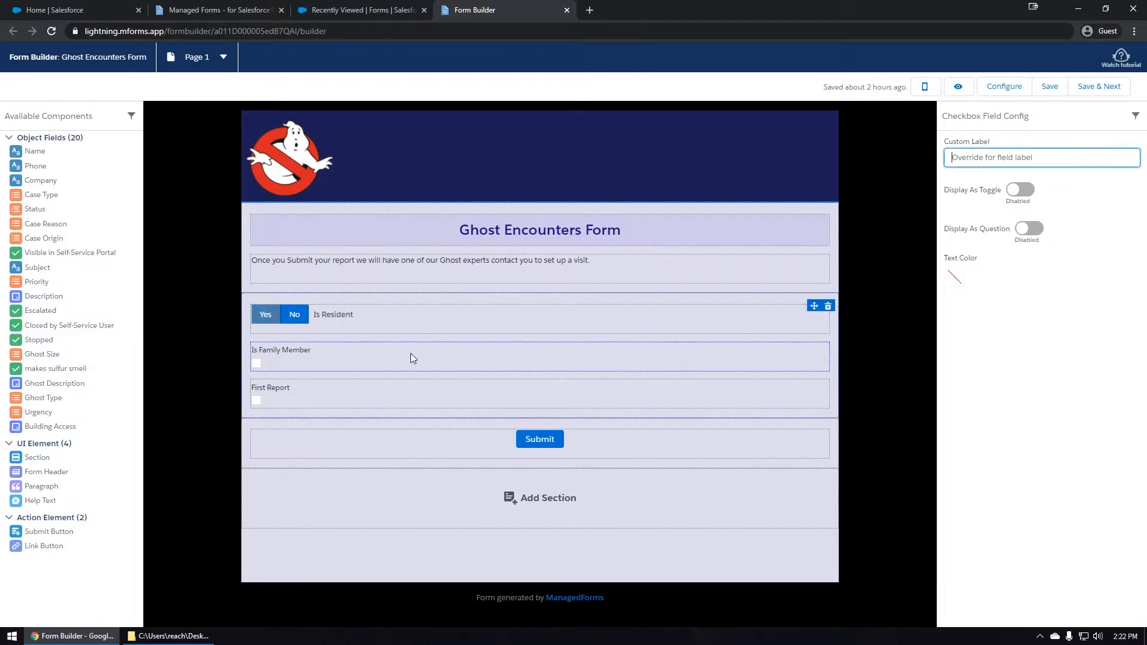
{"action": "left_click", "coordinate": [1027, 232]}
{"action": "left_click", "coordinate": [373, 397]}
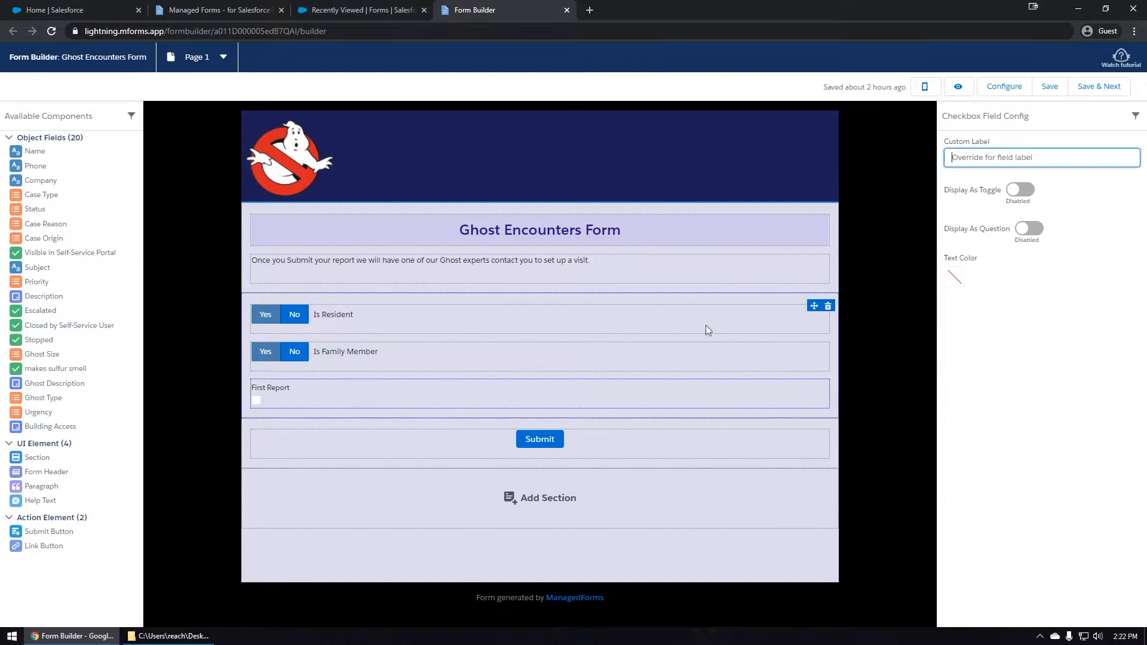
{"action": "left_click", "coordinate": [1037, 238]}
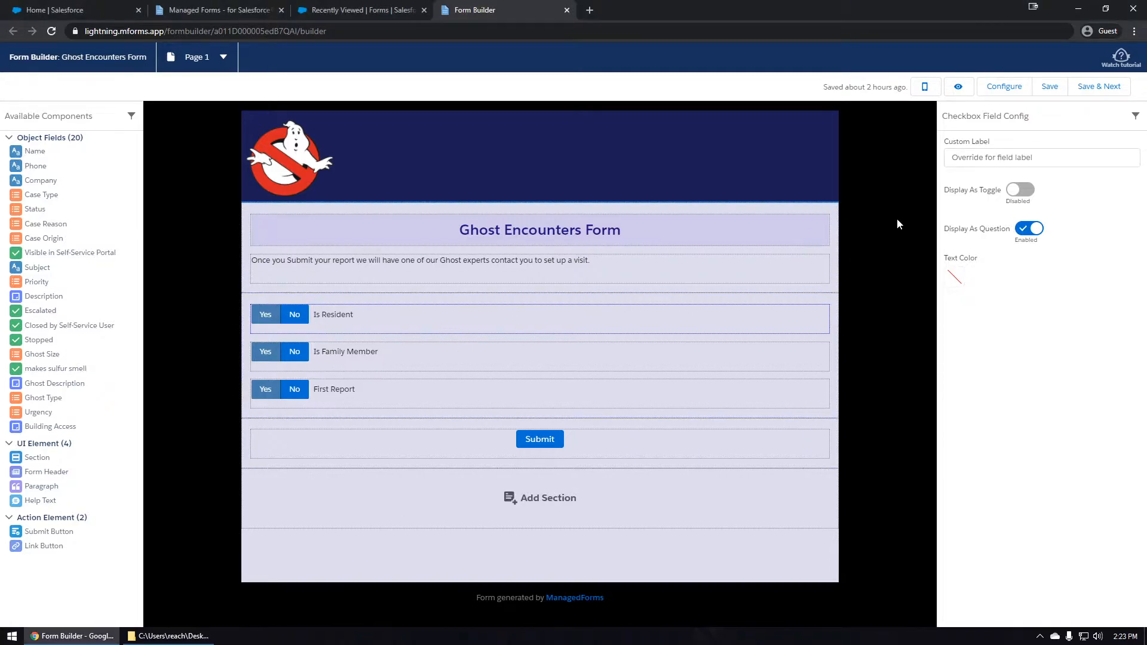
- Give the three questions custom labels about residency, family ties and first-time reporting
{"action": "left_click", "coordinate": [963, 156]}
{"action": "type", "text": "Are you a resident or Guest in this location?"}
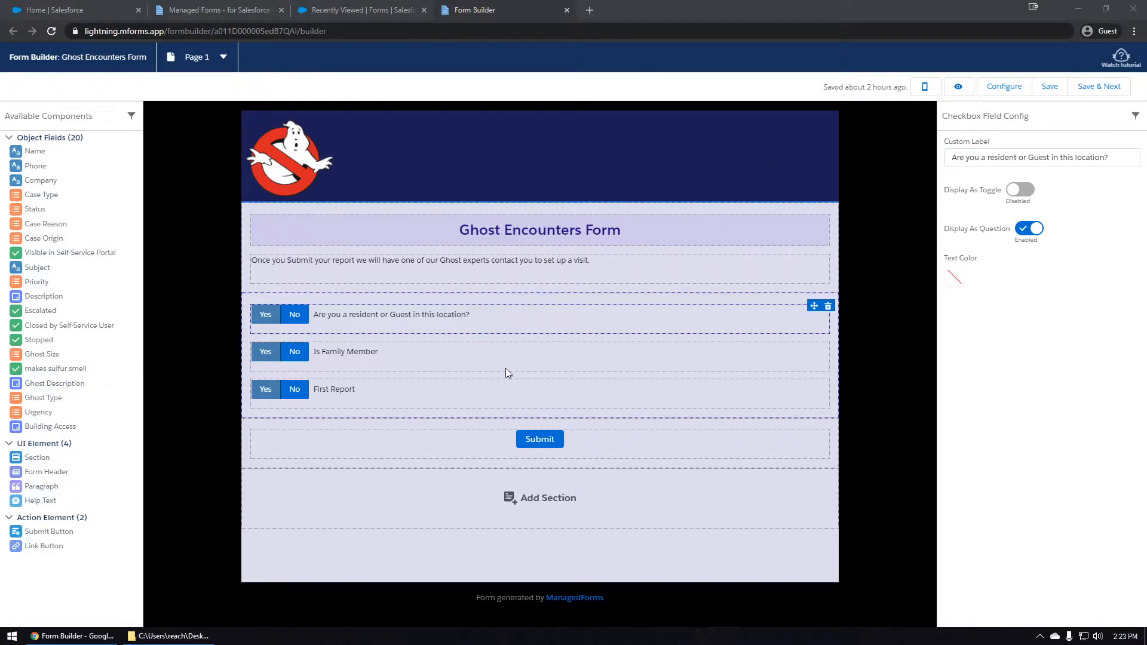
{"action": "left_click", "coordinate": [521, 367]}
{"action": "type", "text": "Is the Ghost a family member?"}
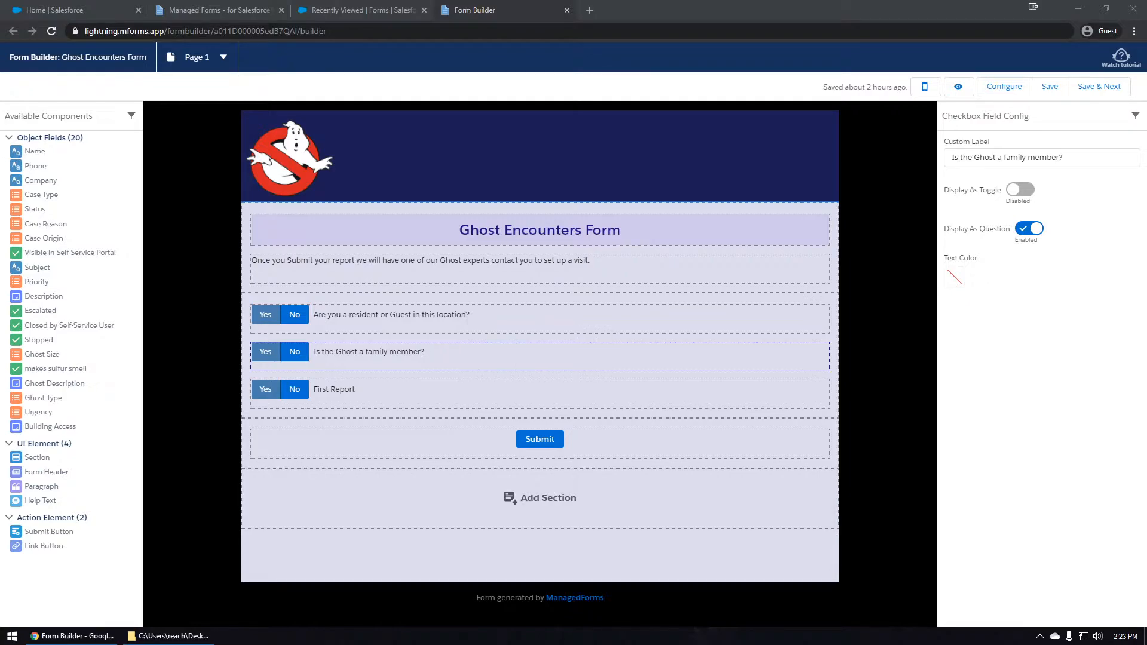
{"action": "left_click", "coordinate": [372, 399]}
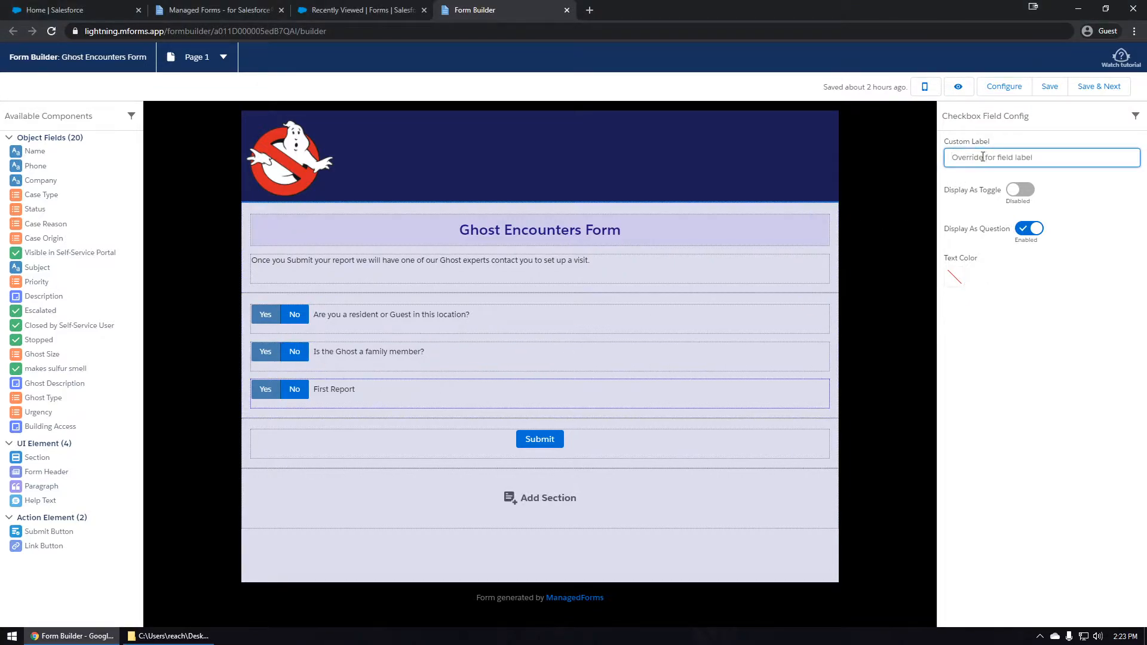
{"action": "type", "text": "Is this the first time you are reporting this Ghost?"}
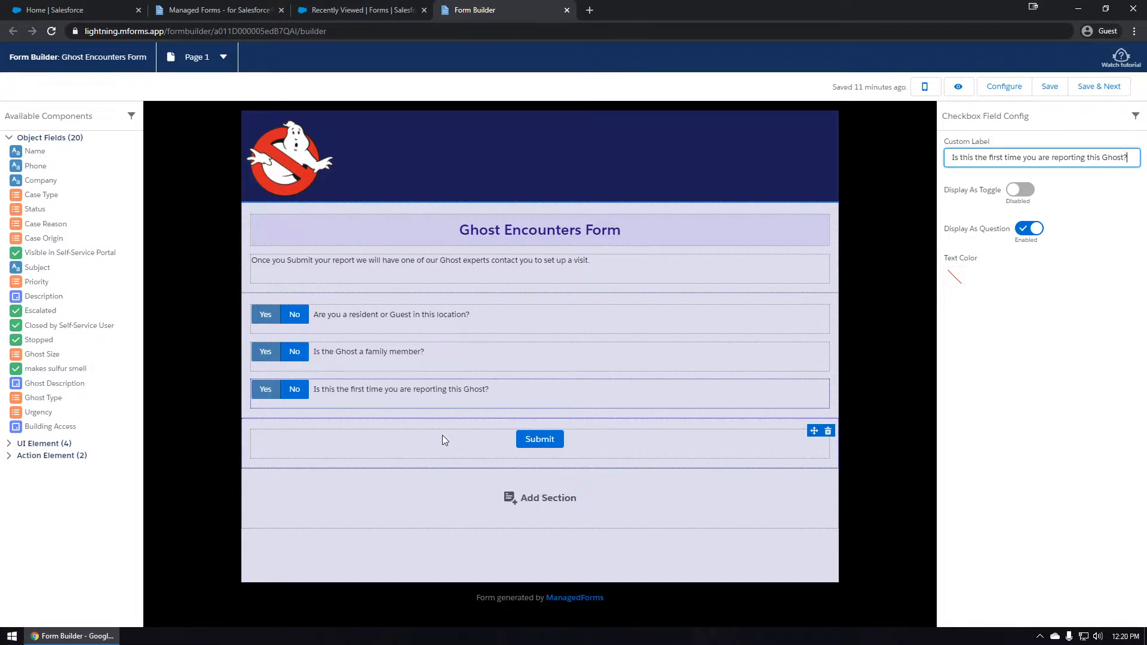
- Add a section with a header above the Submit block
{"action": "left_click", "coordinate": [555, 501]}
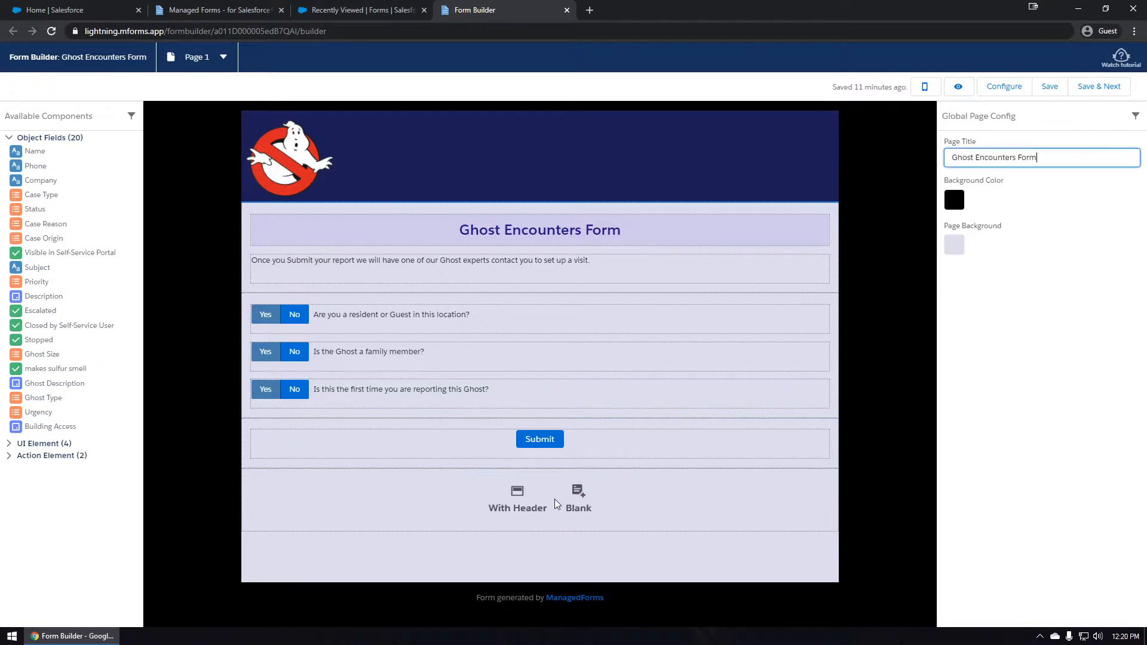
{"action": "left_click", "coordinate": [517, 500]}
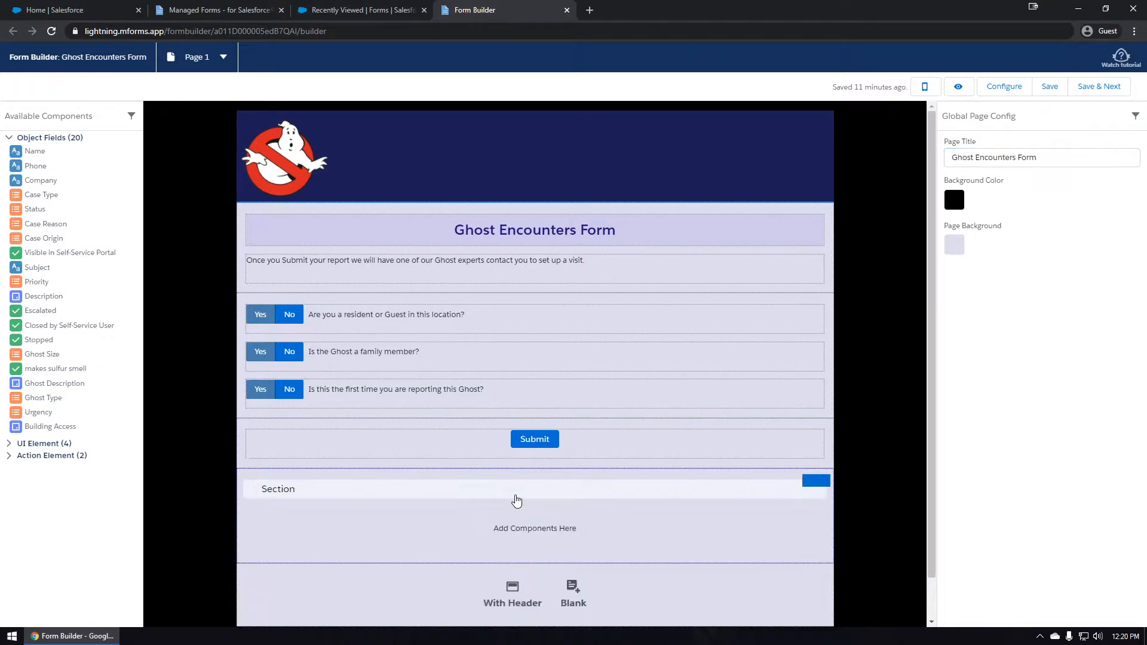
{"action": "left_click", "coordinate": [439, 528]}
{"action": "left_click_drag", "start_coordinate": [439, 528], "coordinate": [446, 458]}
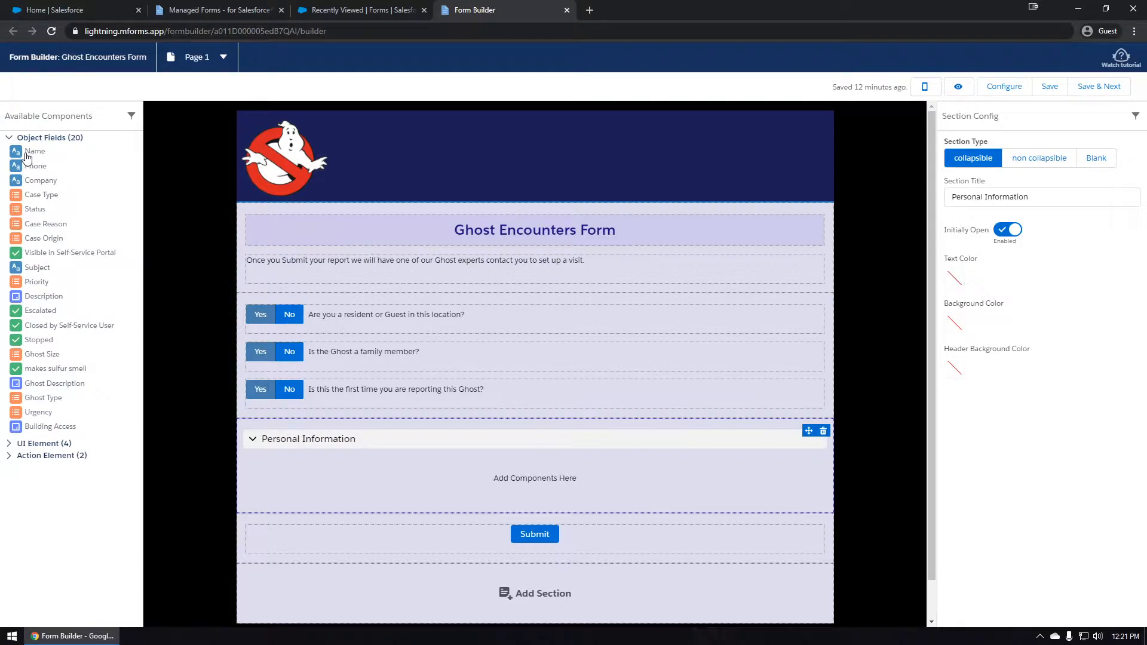
- Put Name, Phone and Building Access in Personal Information, discarding a mistakenly added Company field
{"action": "left_click_drag", "start_coordinate": [27, 153], "coordinate": [340, 484]}
{"action": "left_click_drag", "start_coordinate": [29, 154], "coordinate": [619, 474]}
{"action": "left_click_drag", "start_coordinate": [32, 156], "coordinate": [335, 500]}
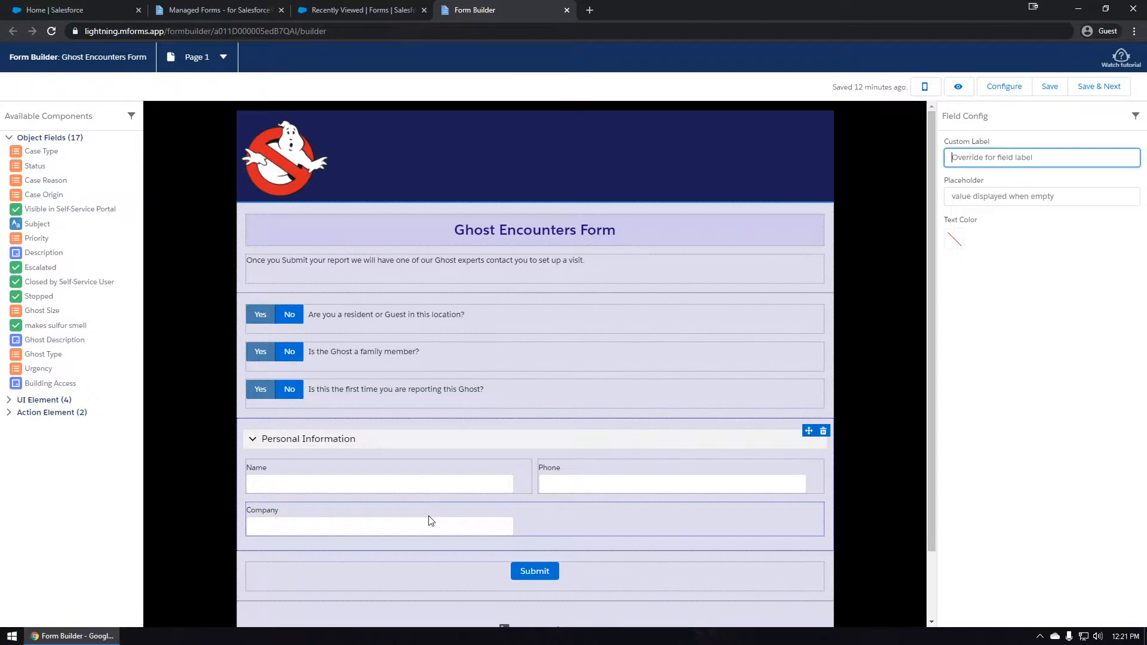
{"action": "left_click_drag", "start_coordinate": [371, 517], "coordinate": [71, 231]}
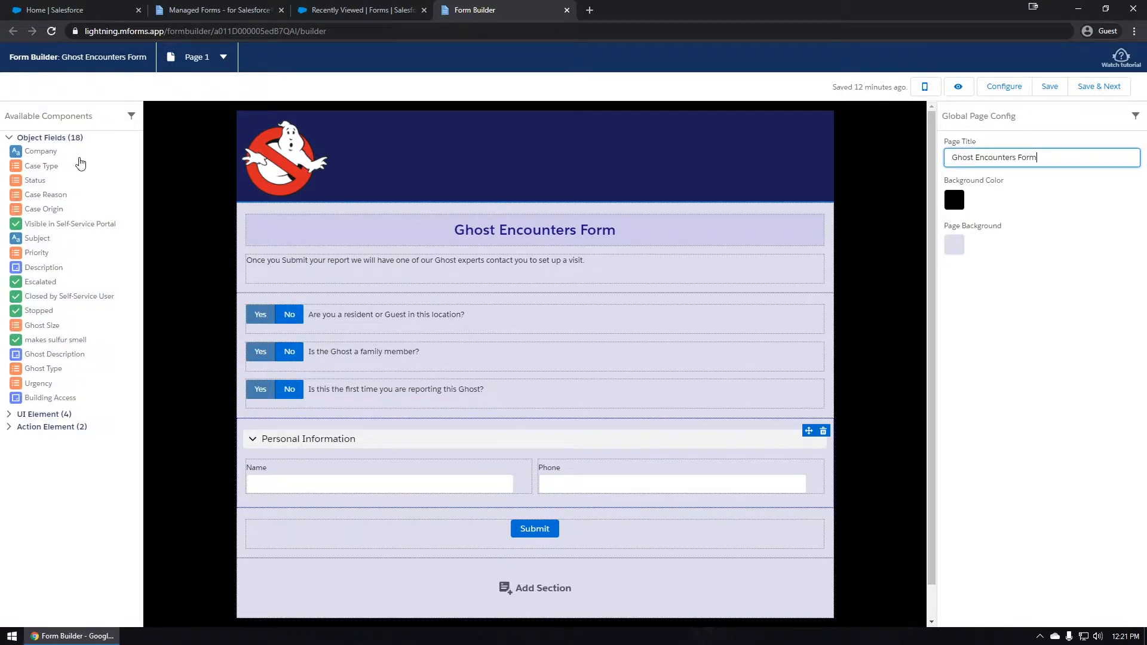
{"action": "left_click", "coordinate": [52, 115]}
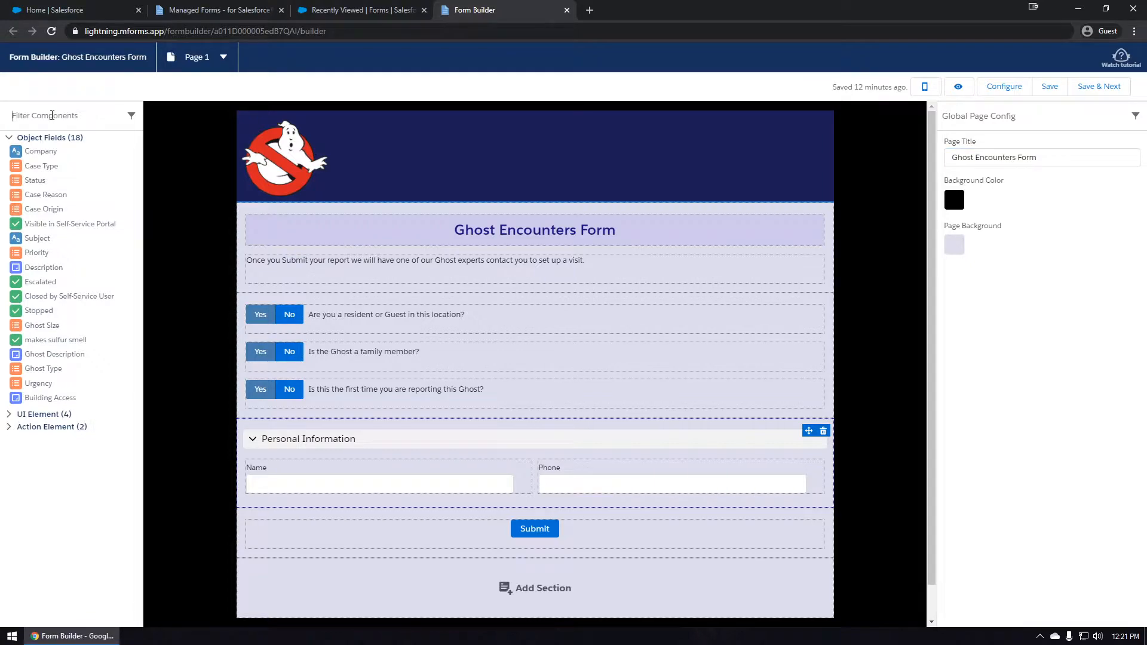
{"action": "type", "text": "buil"}
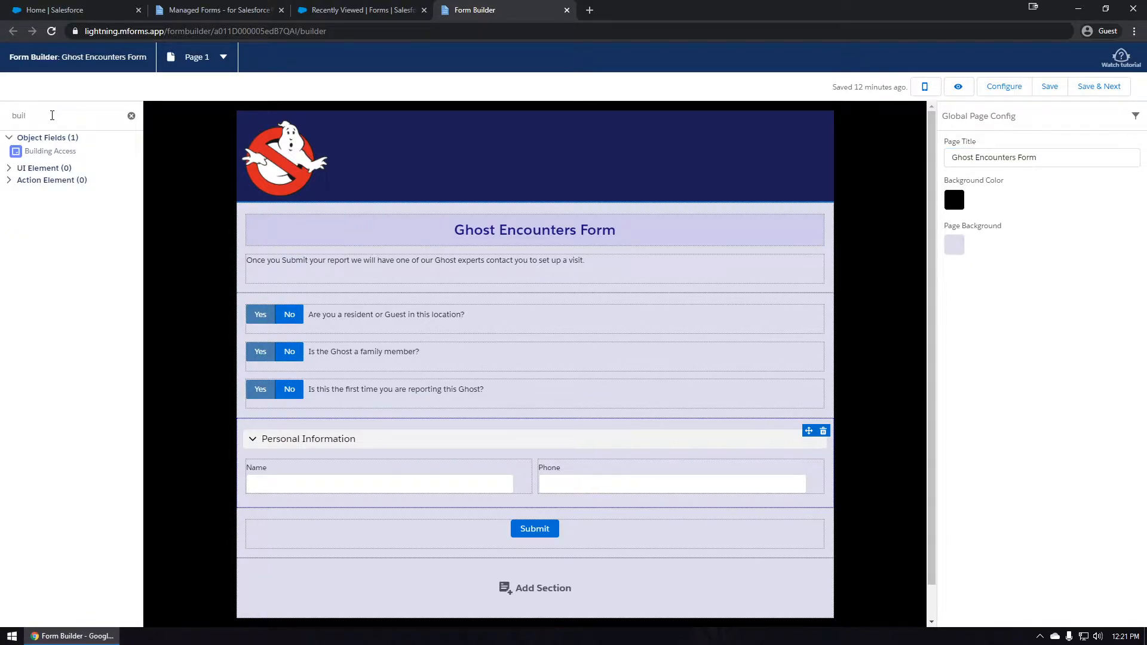
{"action": "left_click_drag", "start_coordinate": [38, 151], "coordinate": [308, 500]}
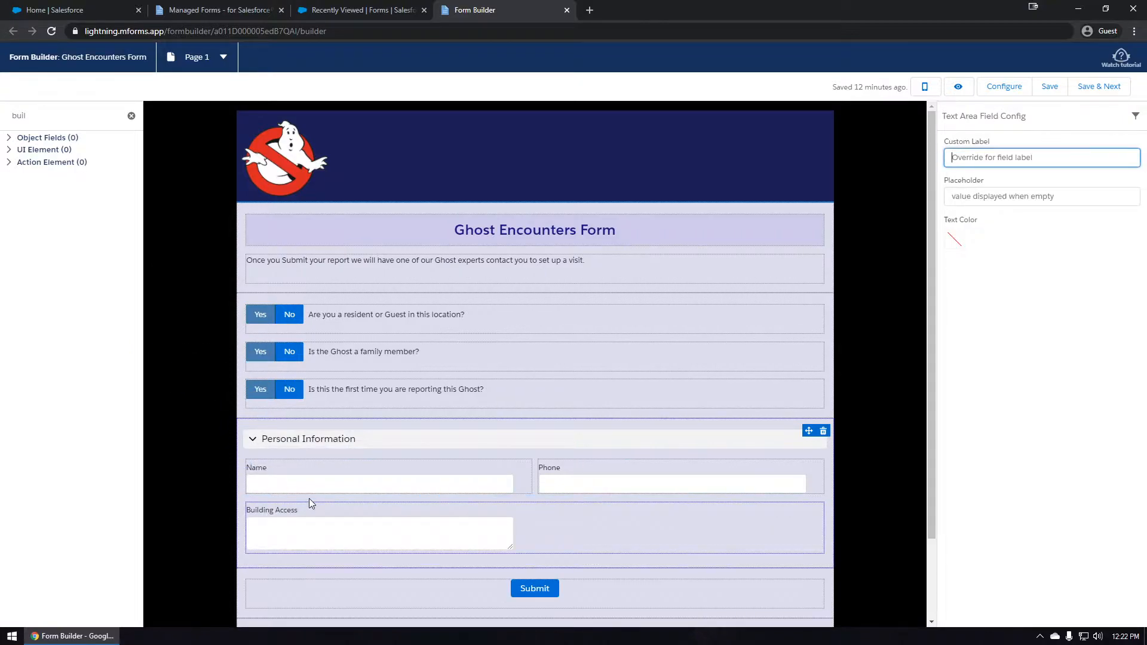
{"action": "scroll", "coordinate": [305, 478], "scroll_direction": "down", "scroll_amount": 2}
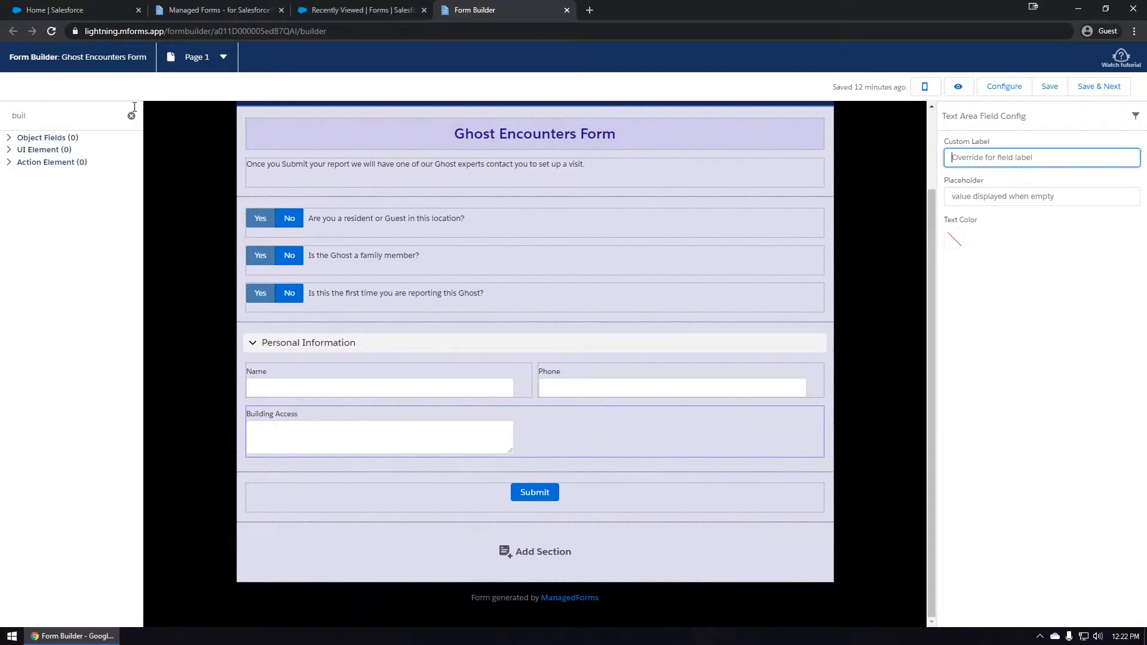
{"action": "left_click", "coordinate": [131, 116]}
{"action": "left_click", "coordinate": [211, 178]}
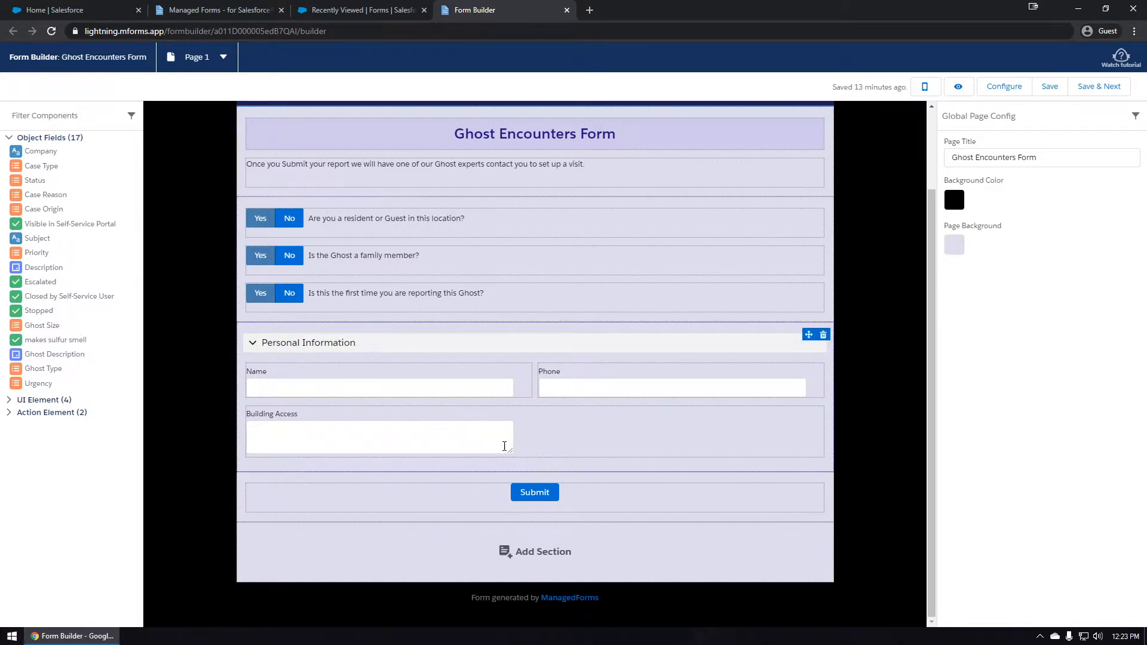
- Add a headed section above Submit titled 'Additional Details'
{"action": "left_click", "coordinate": [513, 560]}
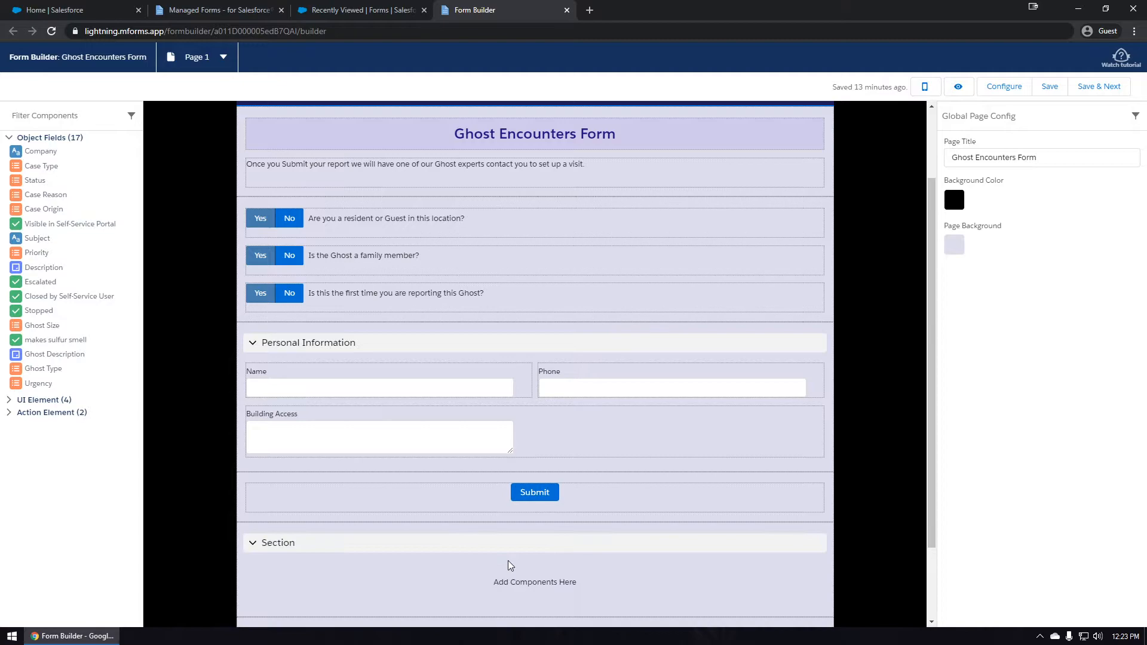
{"action": "left_click_drag", "start_coordinate": [388, 569], "coordinate": [384, 490]}
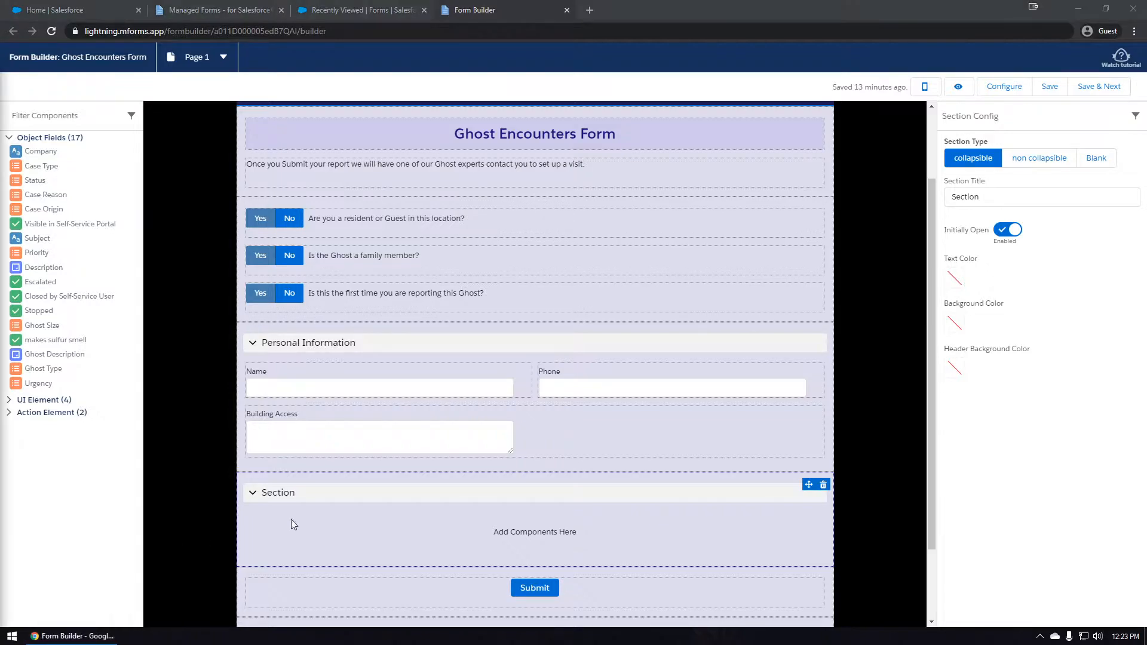
{"action": "left_click", "coordinate": [994, 199]}
{"action": "double_click", "coordinate": [994, 199]}
{"action": "type", "text": "Additional Details"}
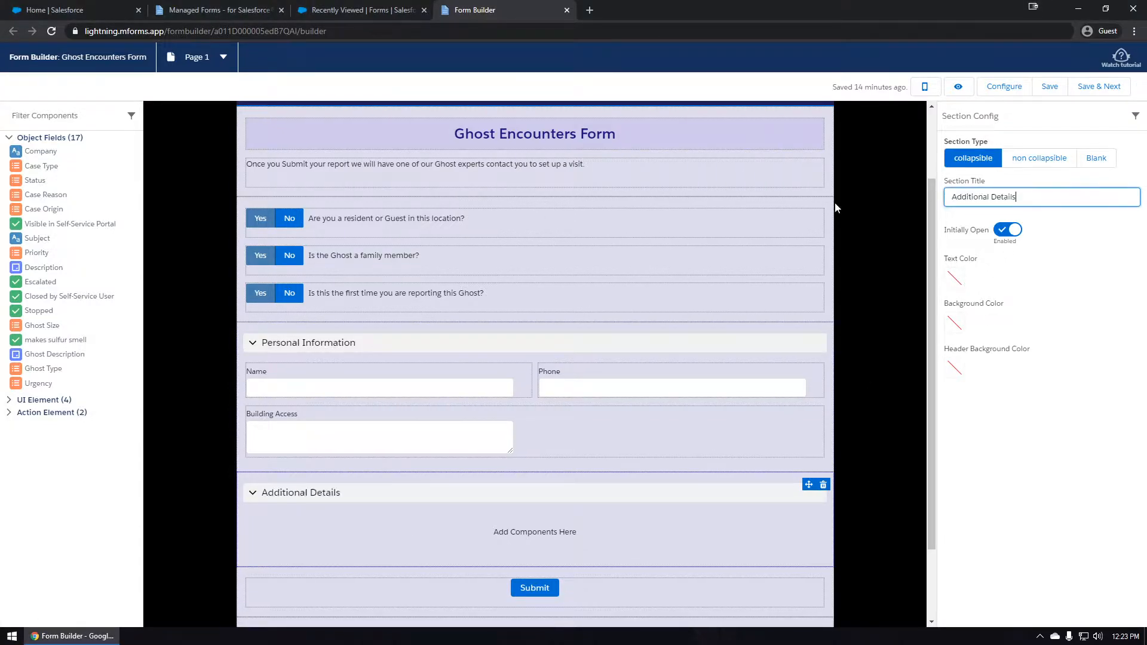
{"action": "left_click", "coordinate": [999, 292]}
- Give the Additional Details header a #ADA2F9 background and turn Initially Open off
{"action": "left_click", "coordinate": [956, 369]}
{"action": "left_click_drag", "start_coordinate": [1029, 498], "coordinate": [964, 497]}
{"action": "type", "text": "#ADA2F9"}
{"action": "left_click", "coordinate": [1052, 319]}
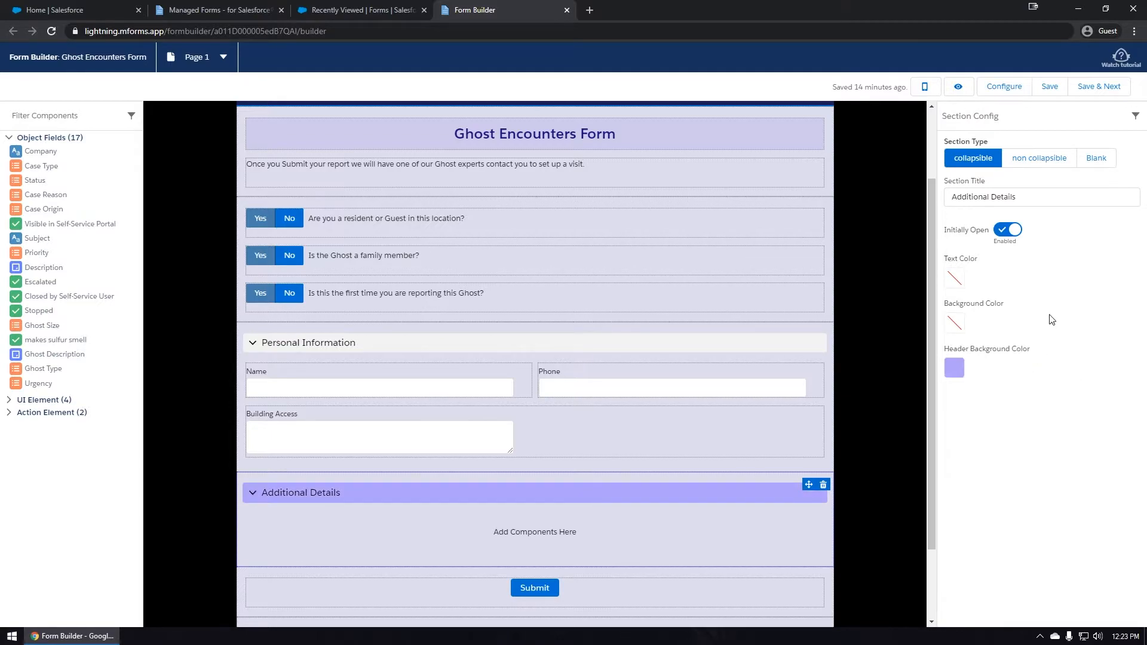
{"action": "left_click", "coordinate": [1004, 233]}
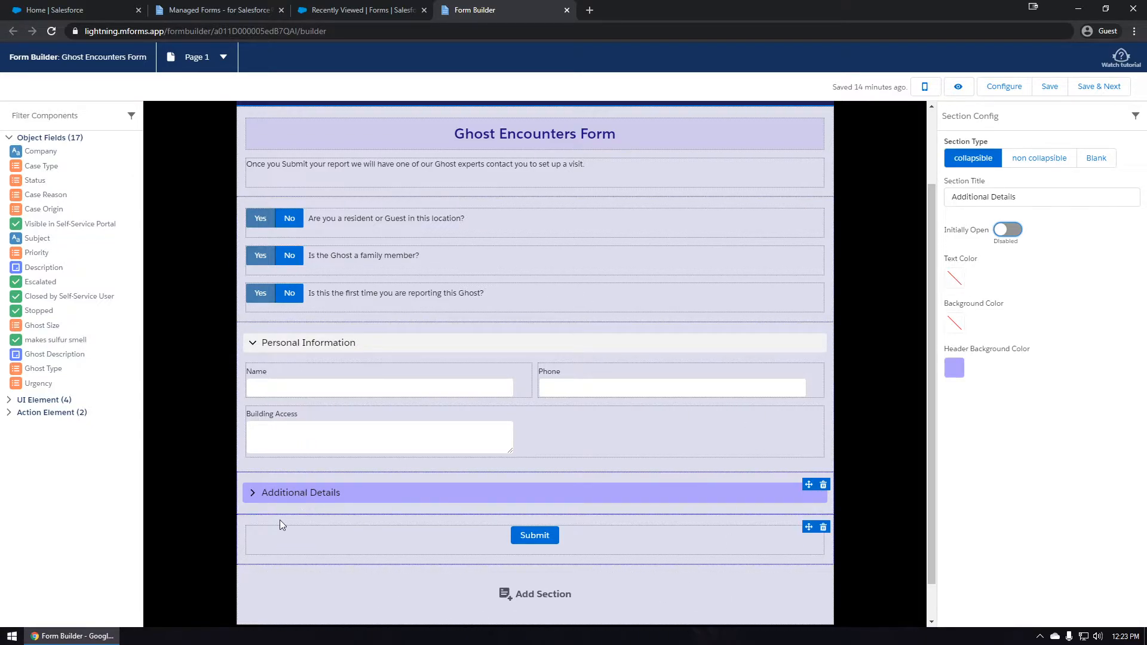
{"action": "left_click", "coordinate": [253, 494]}
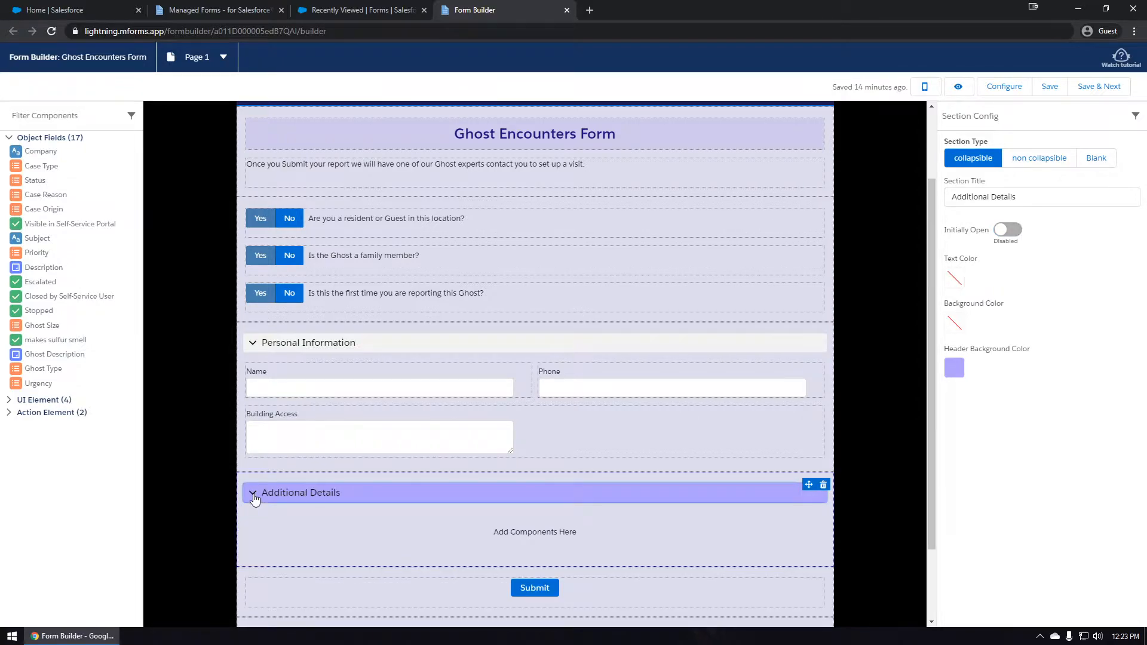
- Filter Components by 'de', 'siz' and 'type' and drag Ghost Description, Ghost Size and Ghost Type into Additional Details
{"action": "left_click", "coordinate": [71, 117]}
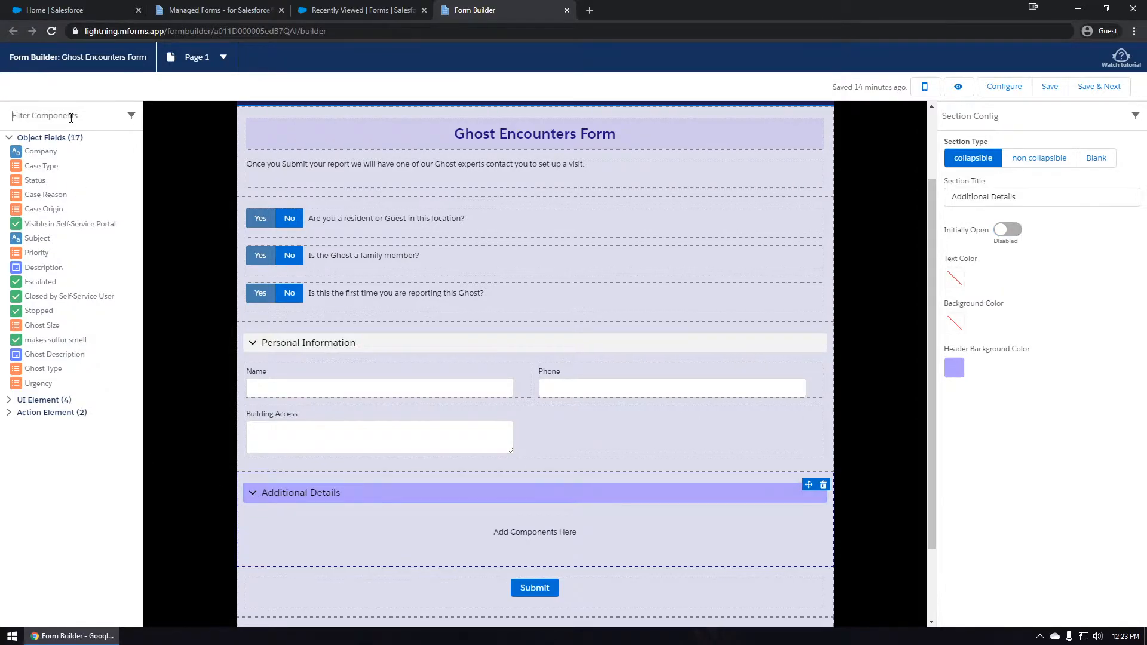
{"action": "type", "text": "desc"}
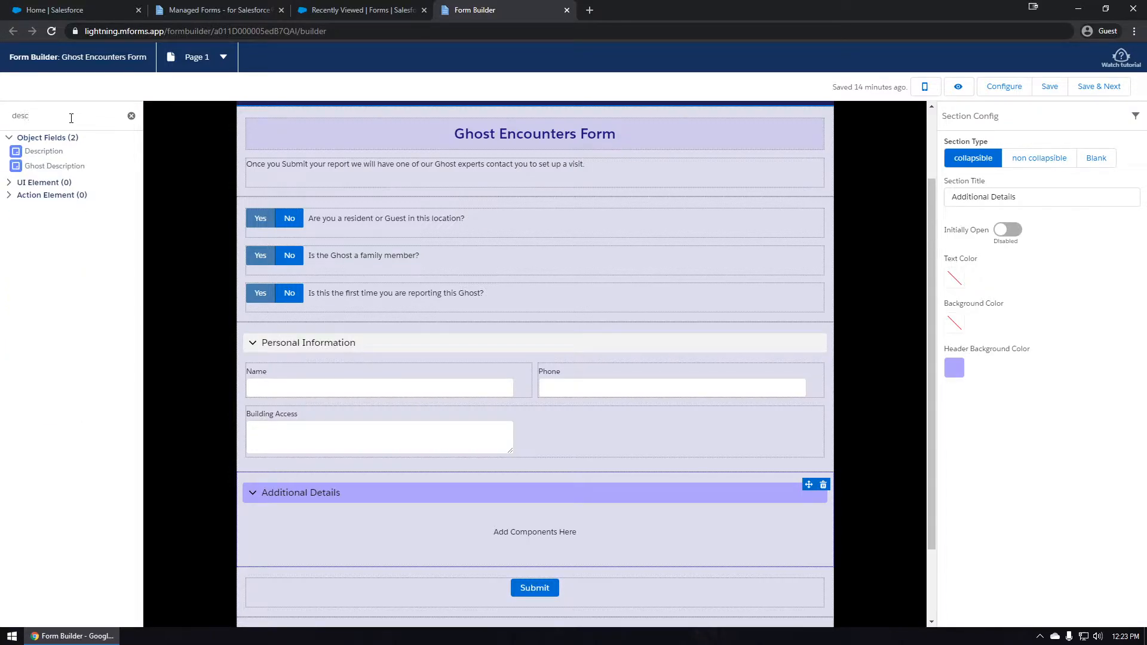
{"action": "left_click_drag", "start_coordinate": [38, 168], "coordinate": [416, 549]}
{"action": "left_click", "coordinate": [131, 115]}
{"action": "left_click", "coordinate": [75, 119]}
{"action": "type", "text": "siz"}
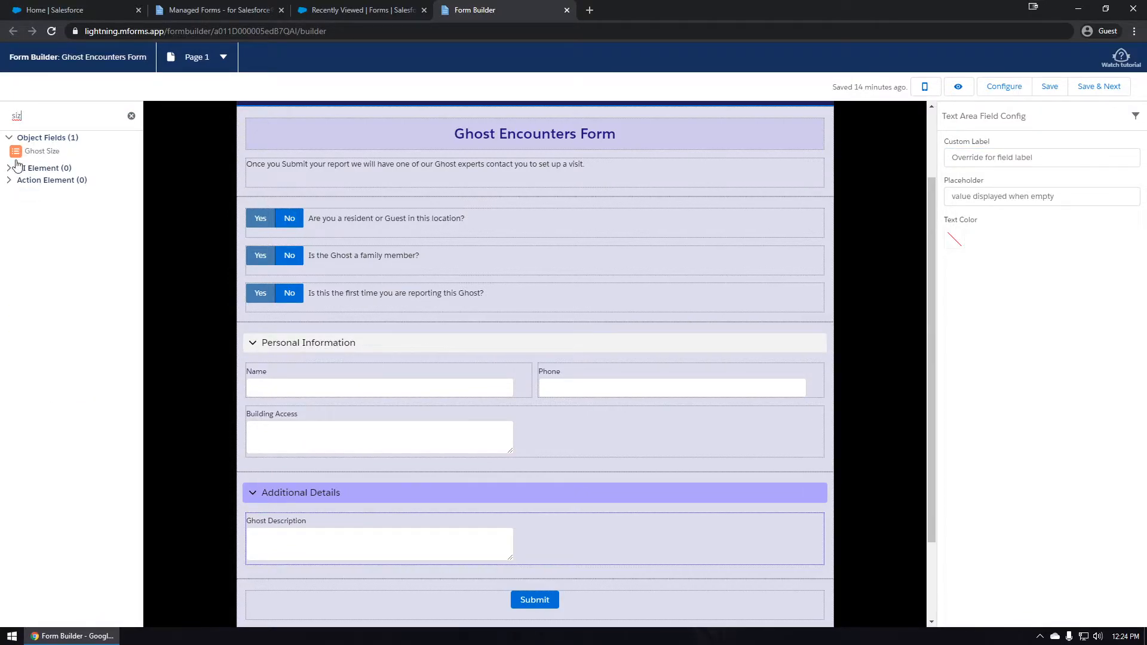
{"action": "left_click_drag", "start_coordinate": [29, 151], "coordinate": [347, 568]}
{"action": "scroll", "coordinate": [312, 484], "scroll_direction": "down", "scroll_amount": 3}
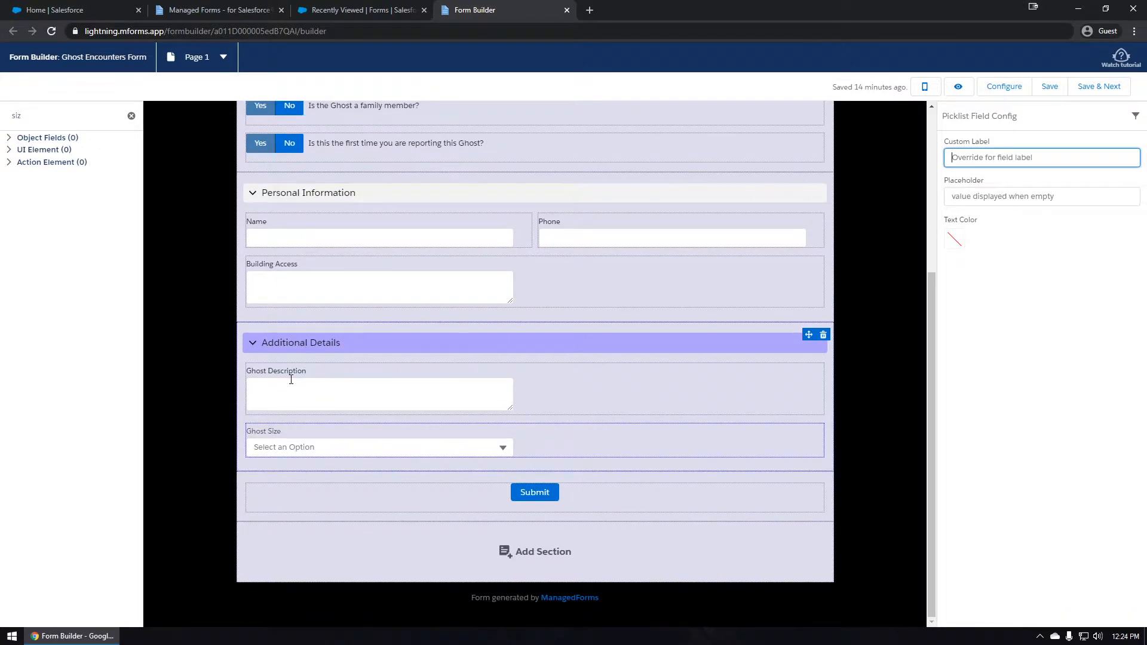
{"action": "left_click", "coordinate": [132, 115]}
{"action": "left_click", "coordinate": [80, 117]}
{"action": "type", "text": "type"}
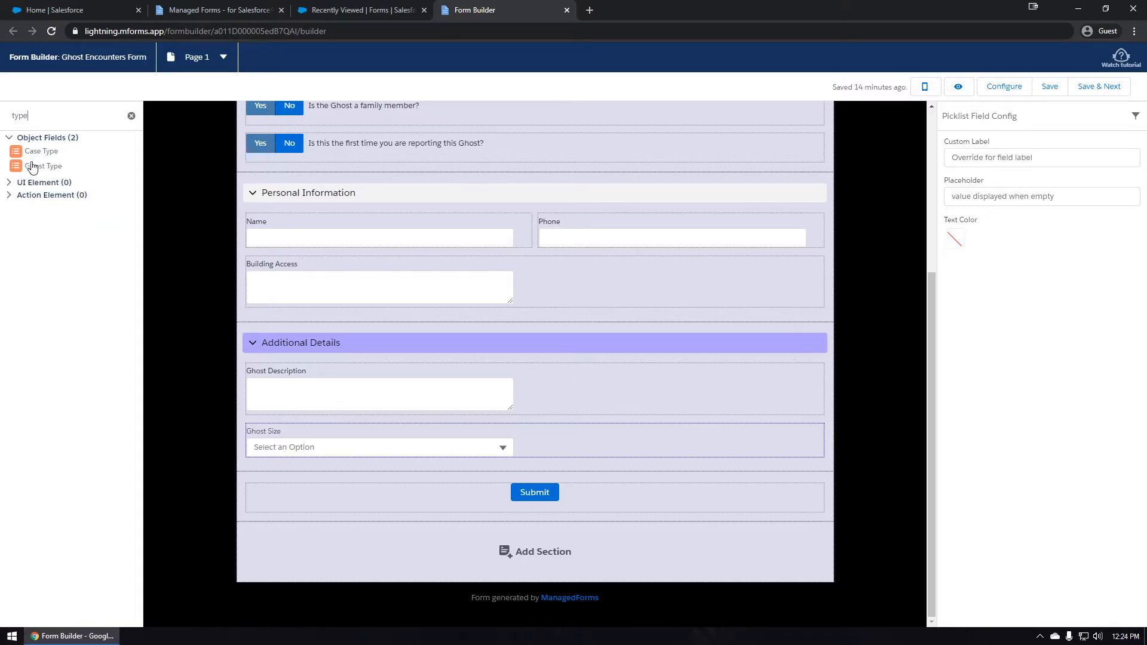
{"action": "left_click_drag", "start_coordinate": [35, 166], "coordinate": [397, 442]}
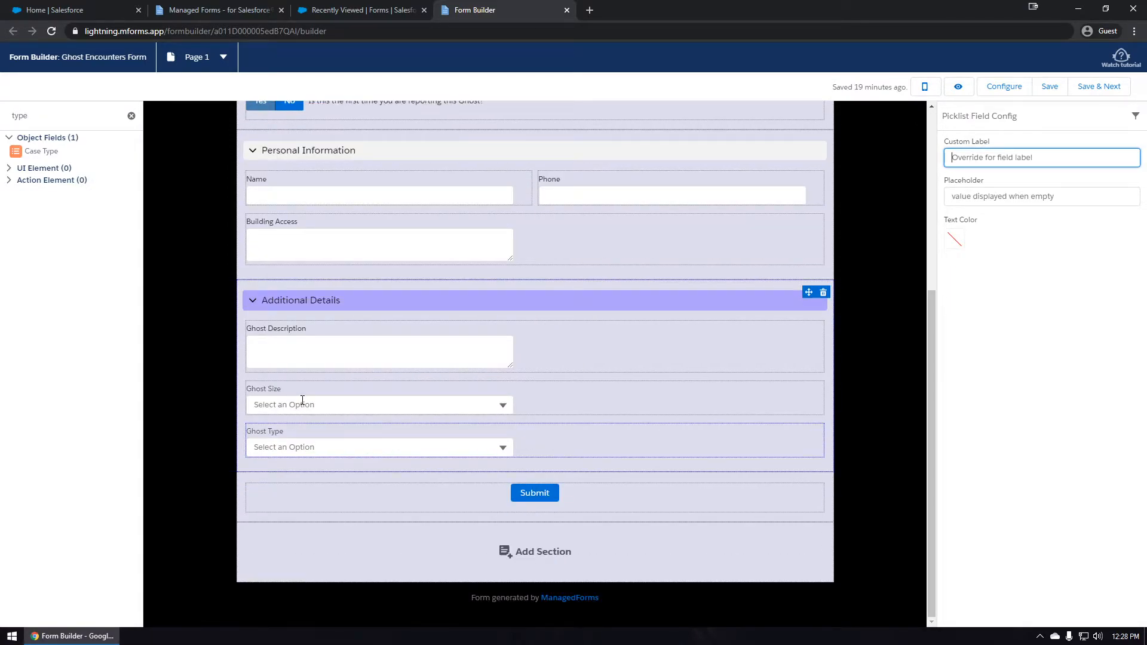
- Set Ghost Size to medium and review the Ghost Type options without picking one
{"action": "left_click", "coordinate": [303, 405]}
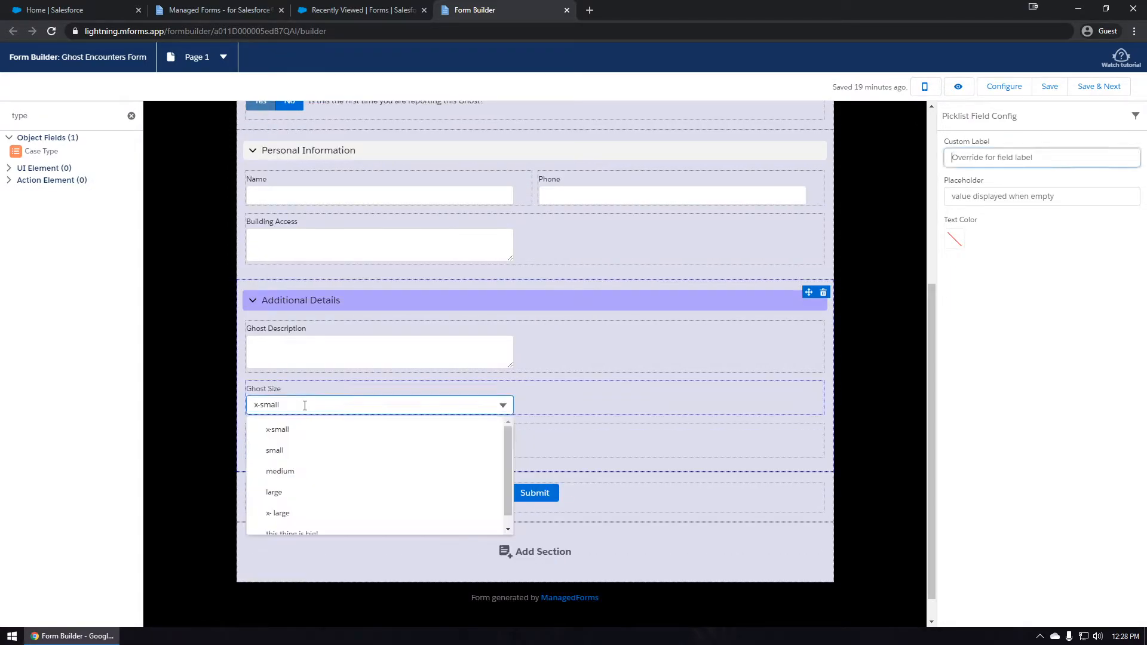
{"action": "left_click", "coordinate": [288, 470]}
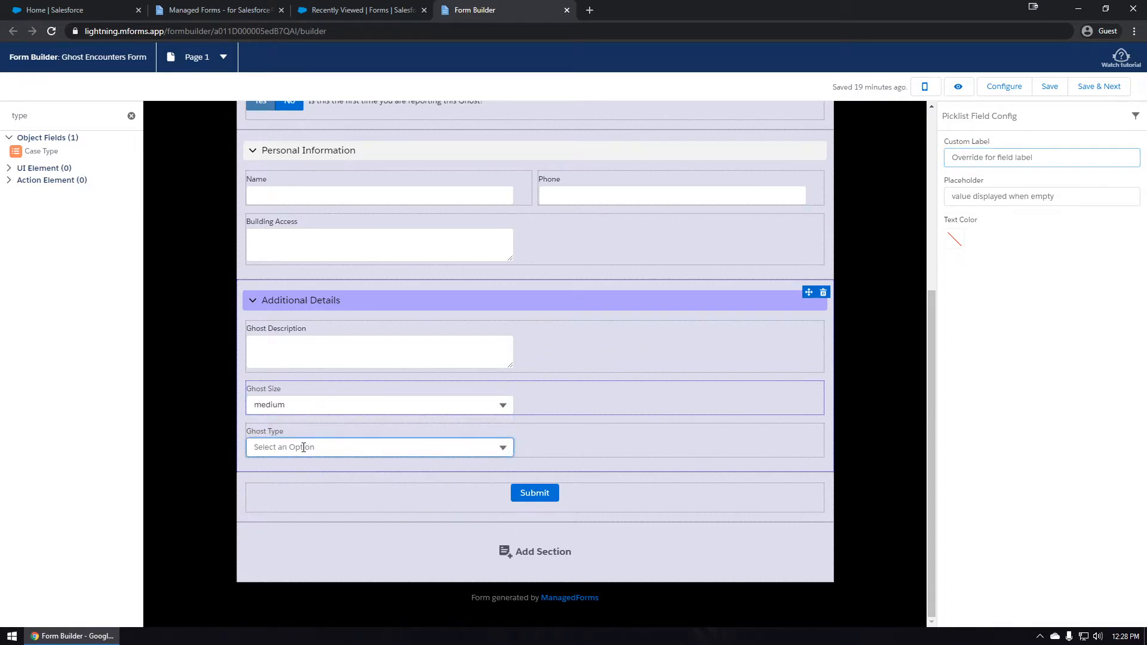
{"action": "left_click", "coordinate": [302, 447]}
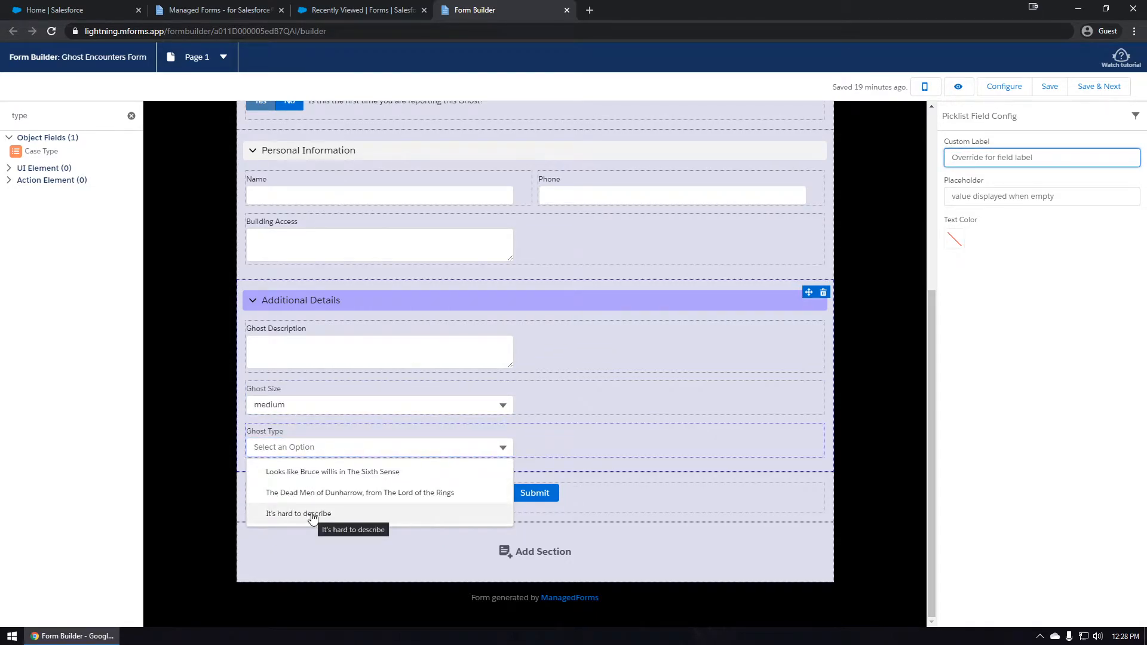
{"action": "left_click", "coordinate": [327, 448]}
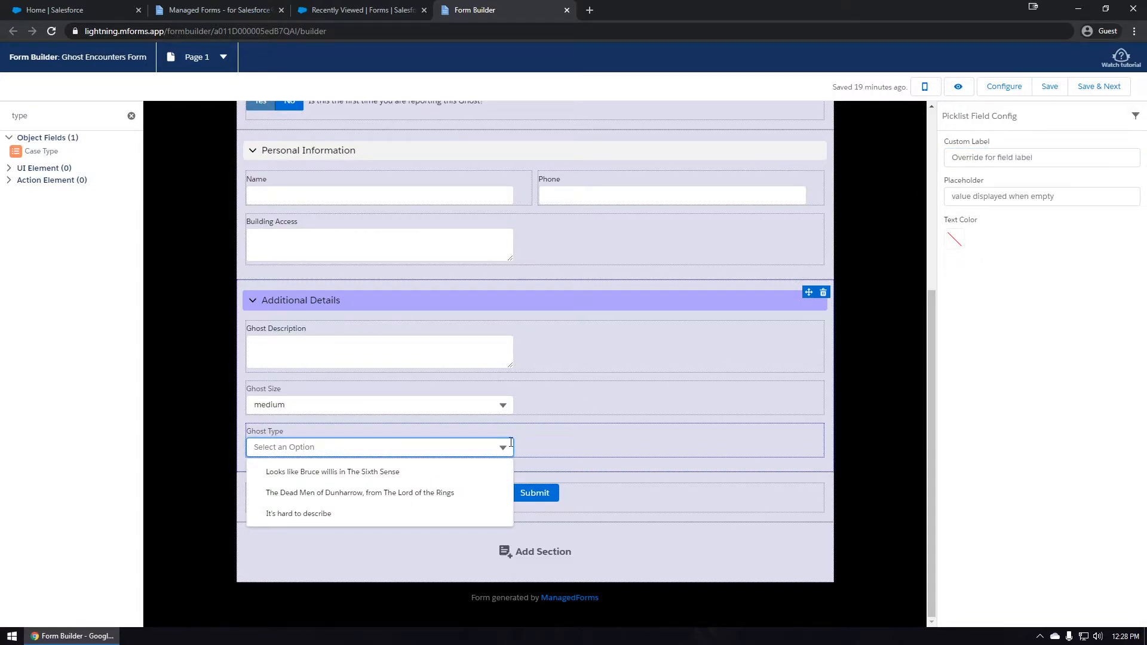
{"action": "left_click", "coordinate": [540, 448]}
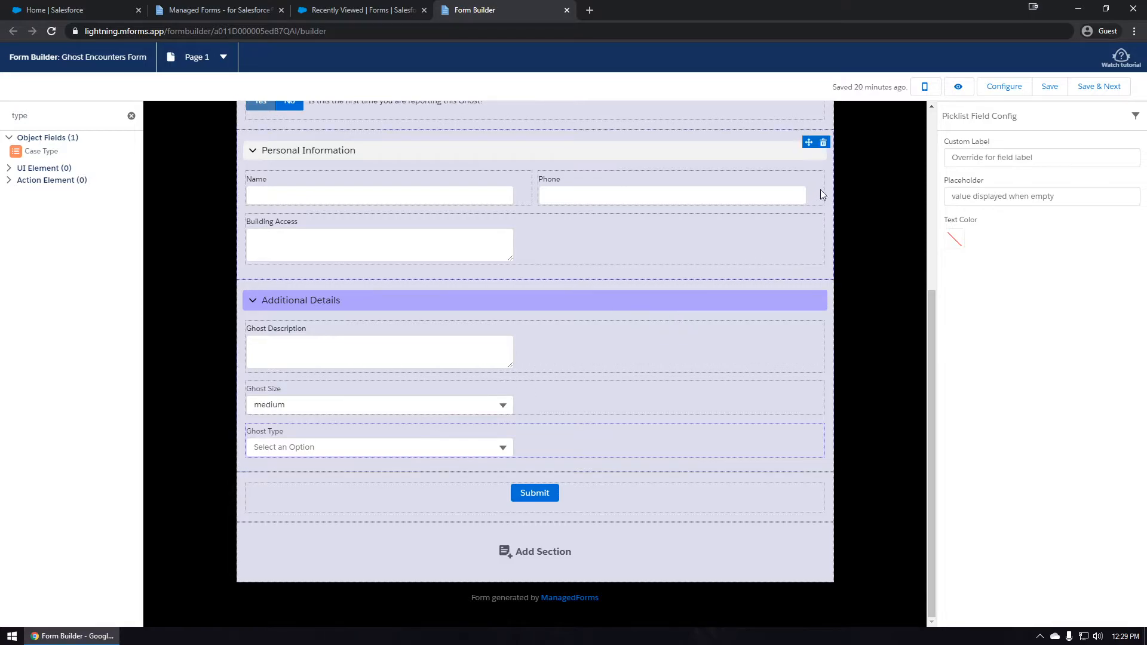
{"action": "left_click", "coordinate": [956, 90]}
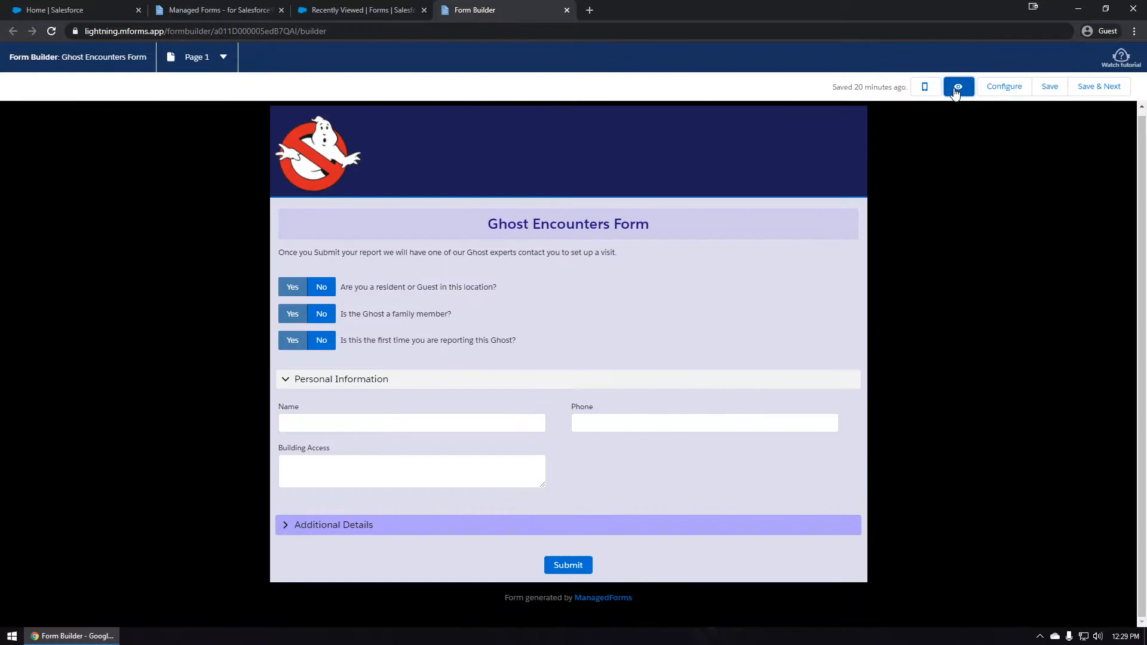
{"action": "left_click", "coordinate": [925, 90]}
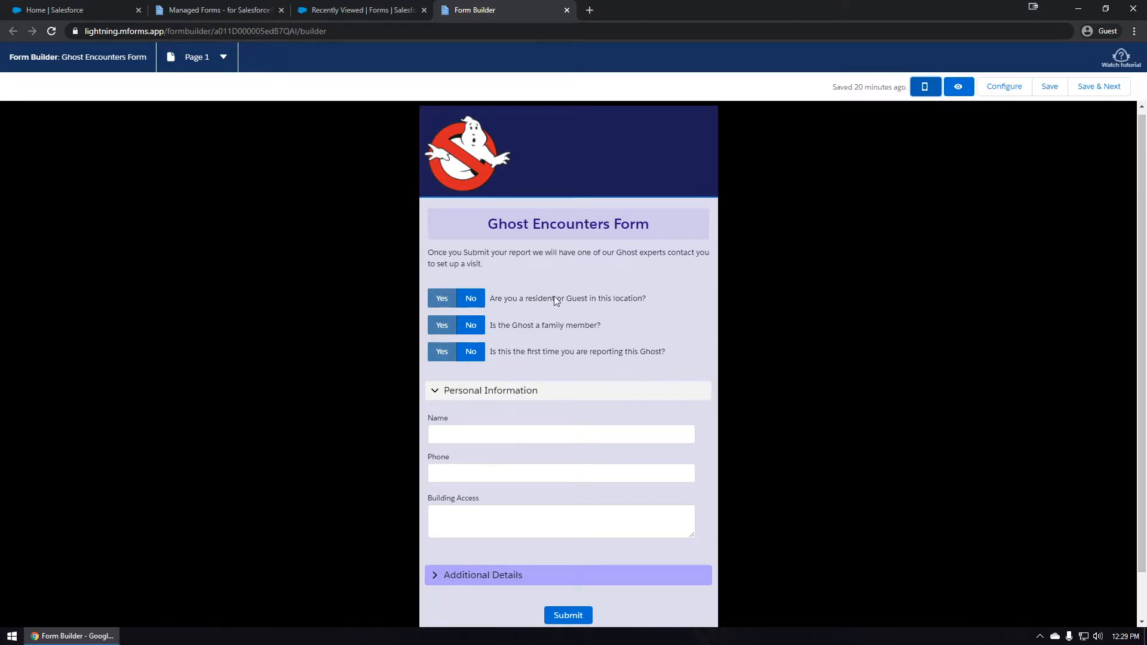
{"action": "scroll", "coordinate": [556, 299], "scroll_direction": "down", "scroll_amount": 1}
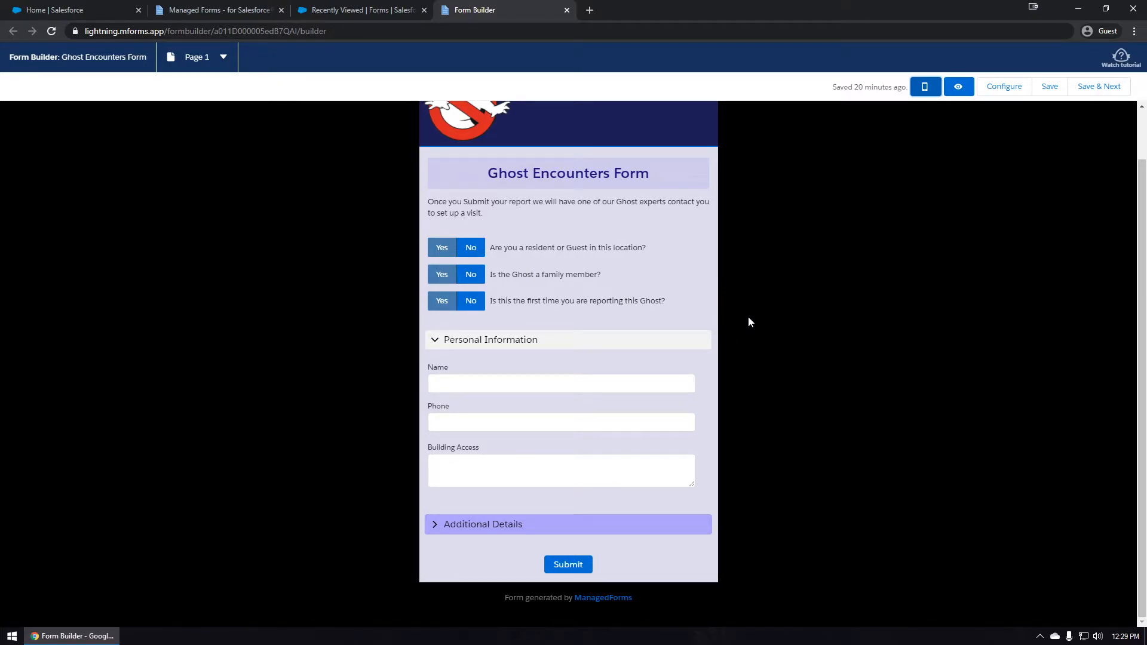
{"action": "left_click", "coordinate": [926, 89]}
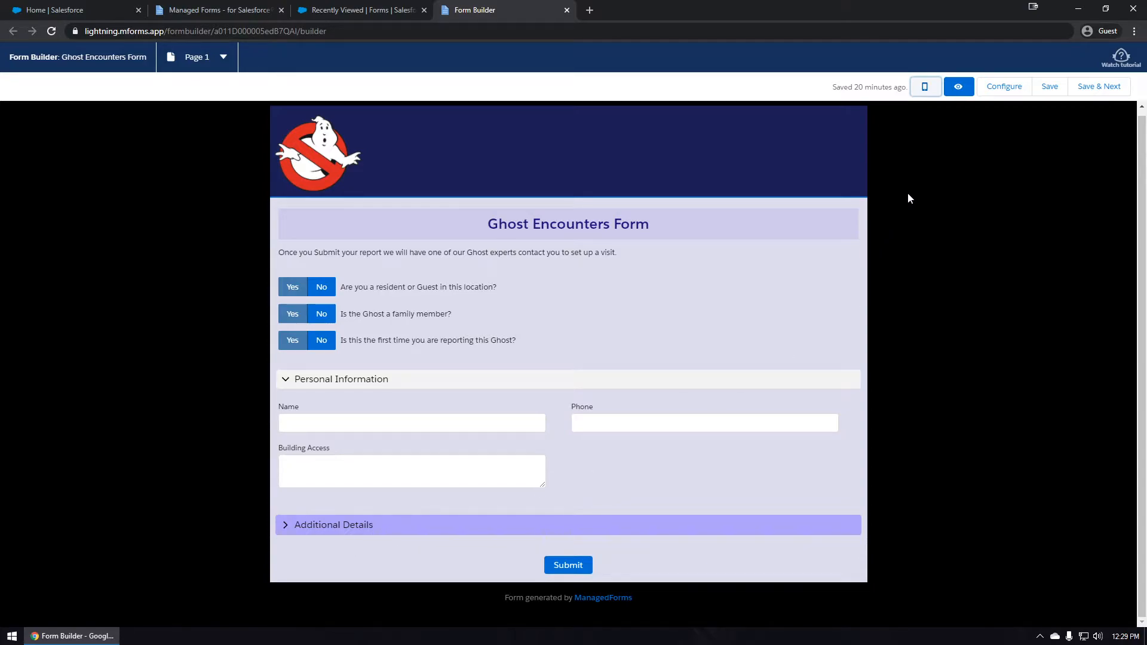
{"action": "left_click", "coordinate": [956, 90]}
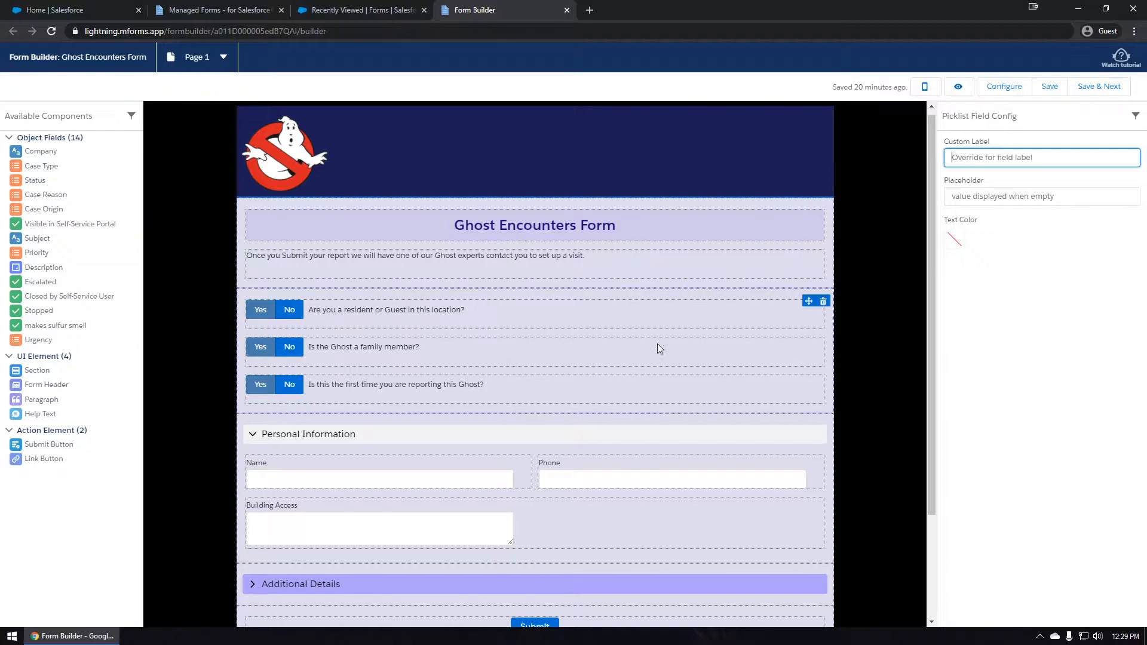
- Save the form and relabel the submit button 'Please Help!'
{"action": "left_click", "coordinate": [1047, 87]}
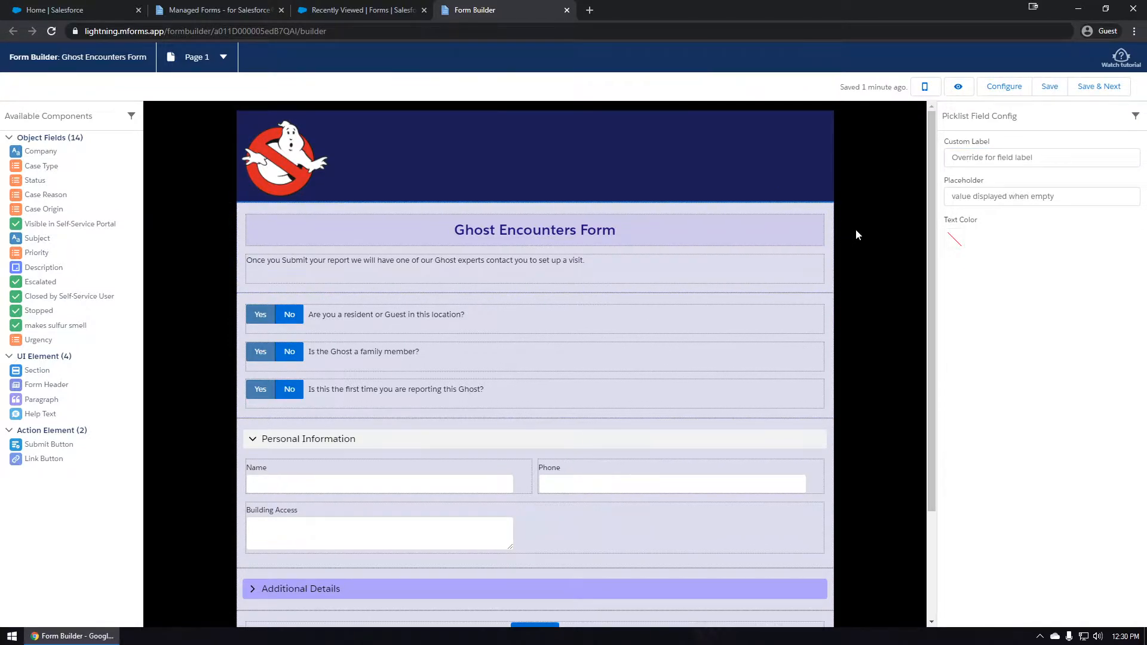
{"action": "scroll", "coordinate": [771, 269], "scroll_direction": "down", "scroll_amount": 3}
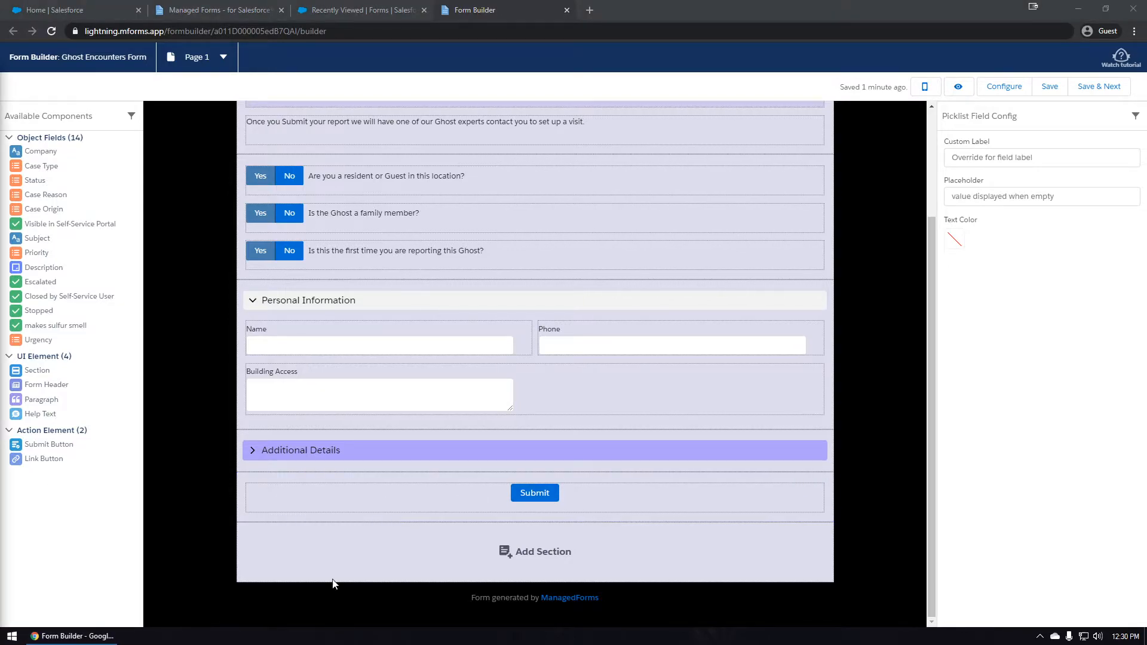
{"action": "left_click", "coordinate": [484, 498]}
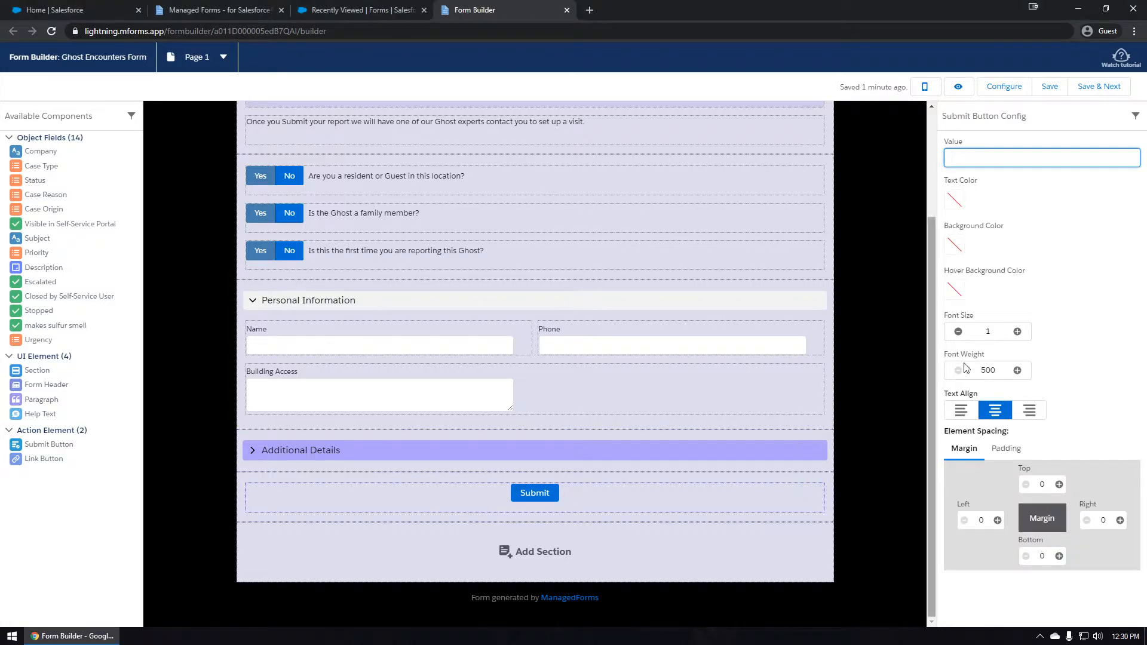
{"action": "type", "text": "Please Help!"}
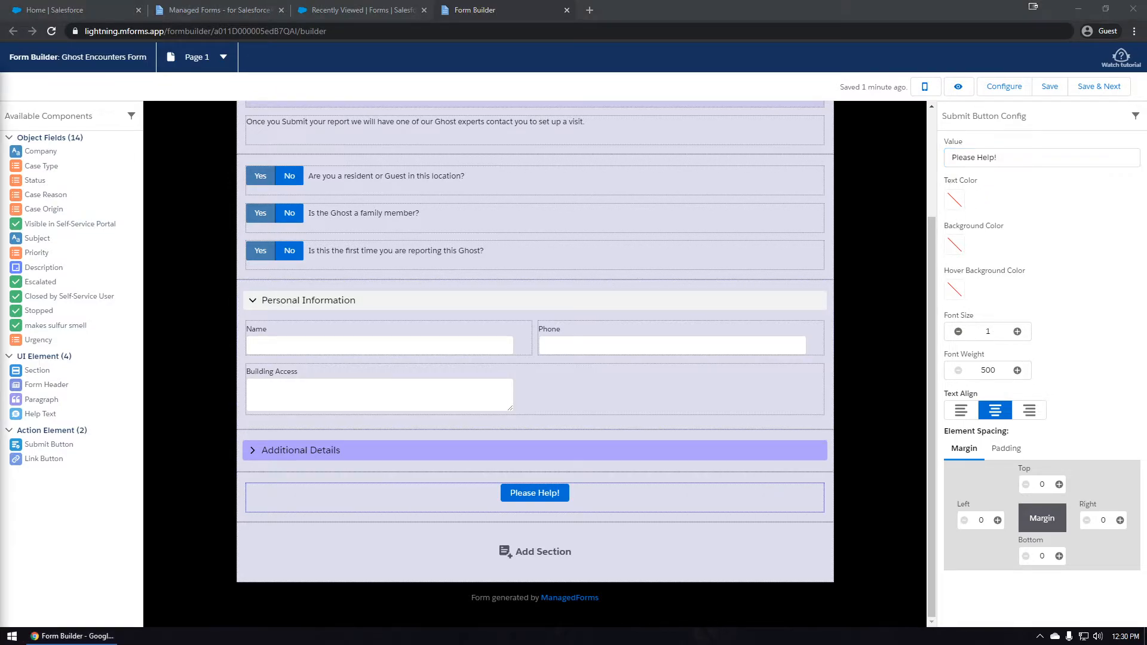
- Give the button a #1B1D56 navy background and a darker navy hover background
{"action": "left_click", "coordinate": [955, 245]}
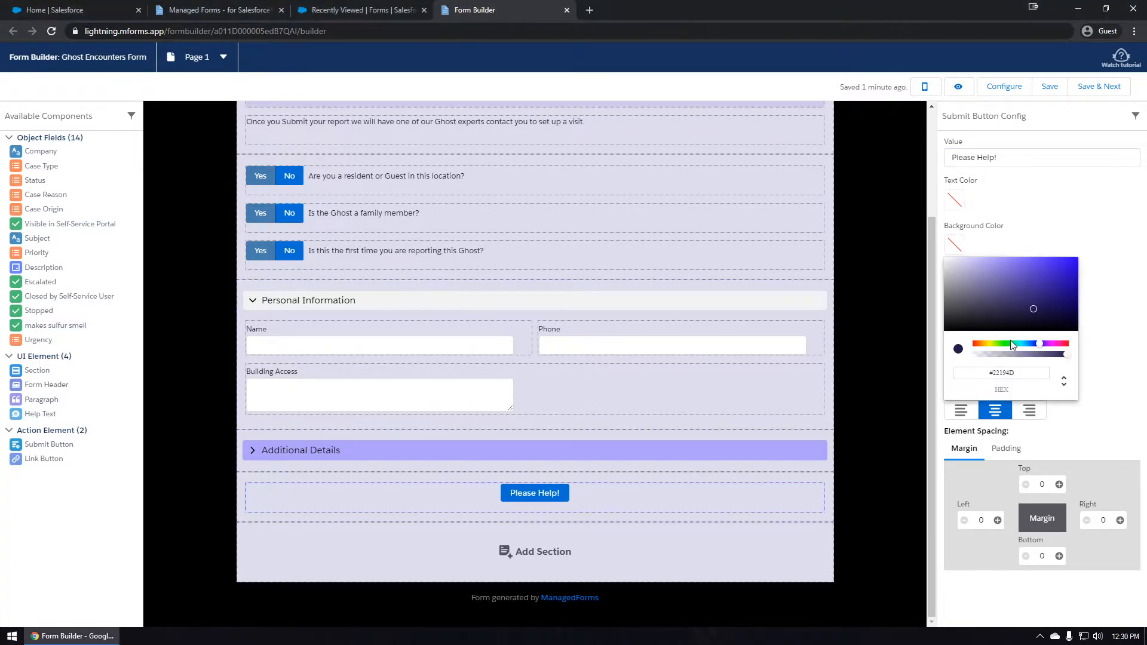
{"action": "left_click_drag", "start_coordinate": [1017, 375], "coordinate": [954, 377]}
{"action": "type", "text": "#1B1D56"}
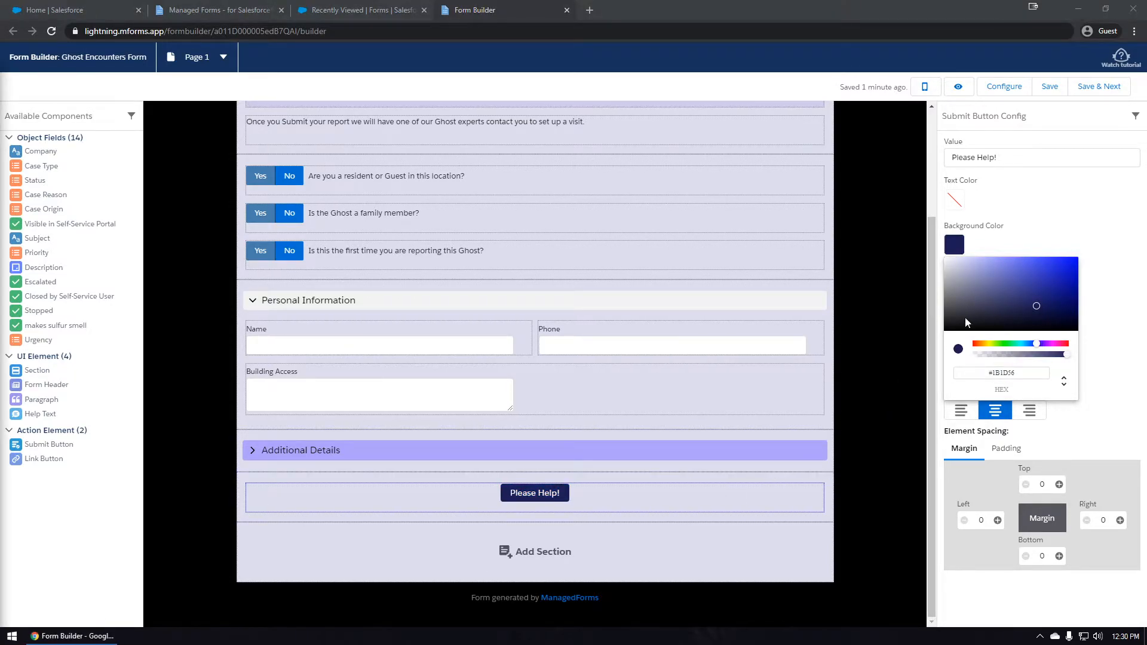
{"action": "left_click", "coordinate": [974, 287]}
{"action": "left_click", "coordinate": [956, 291]}
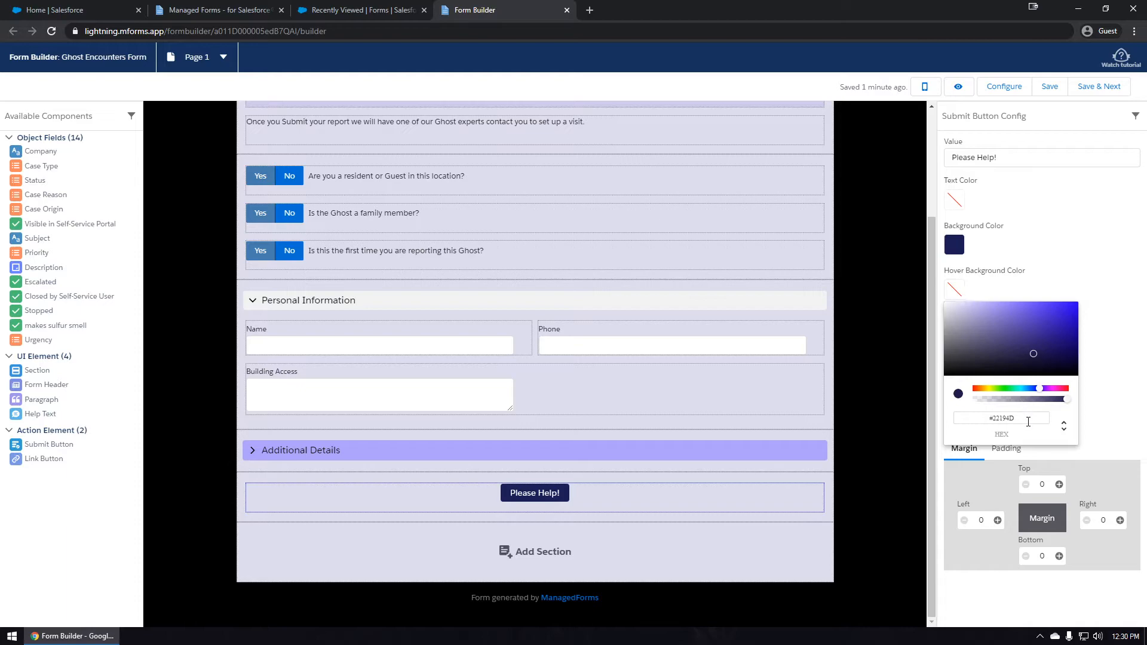
{"action": "left_click", "coordinate": [966, 419]}
{"action": "key", "text": "ctrl+v"}
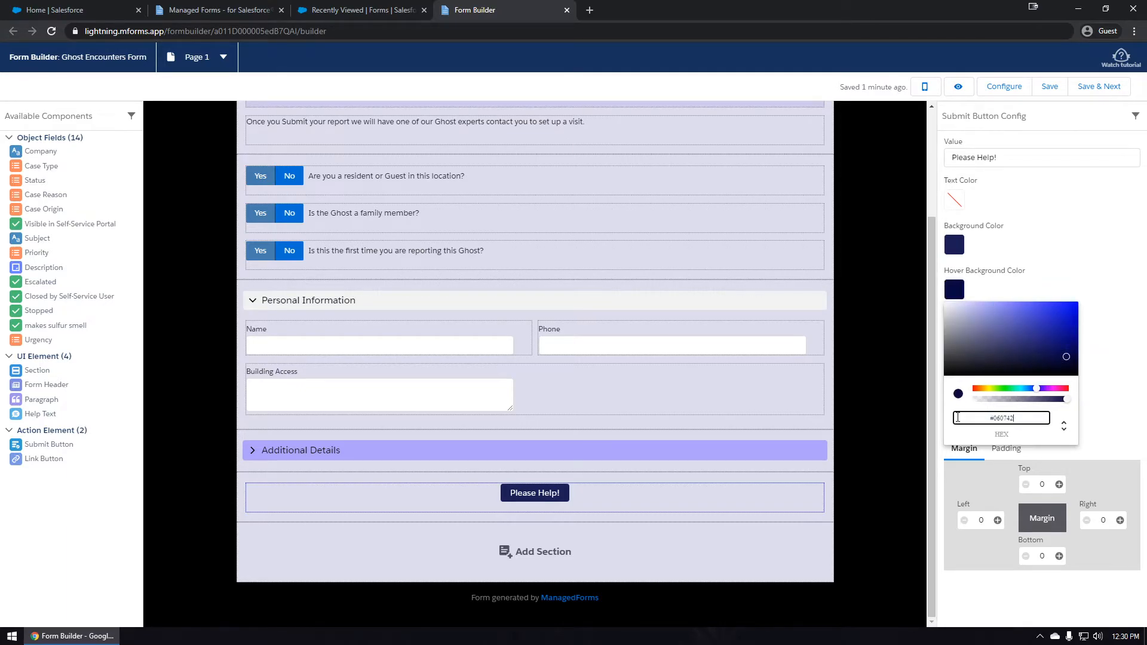
{"action": "left_click", "coordinate": [1072, 265]}
- Set the button's top and bottom padding to 0.5
{"action": "left_click", "coordinate": [1006, 448]}
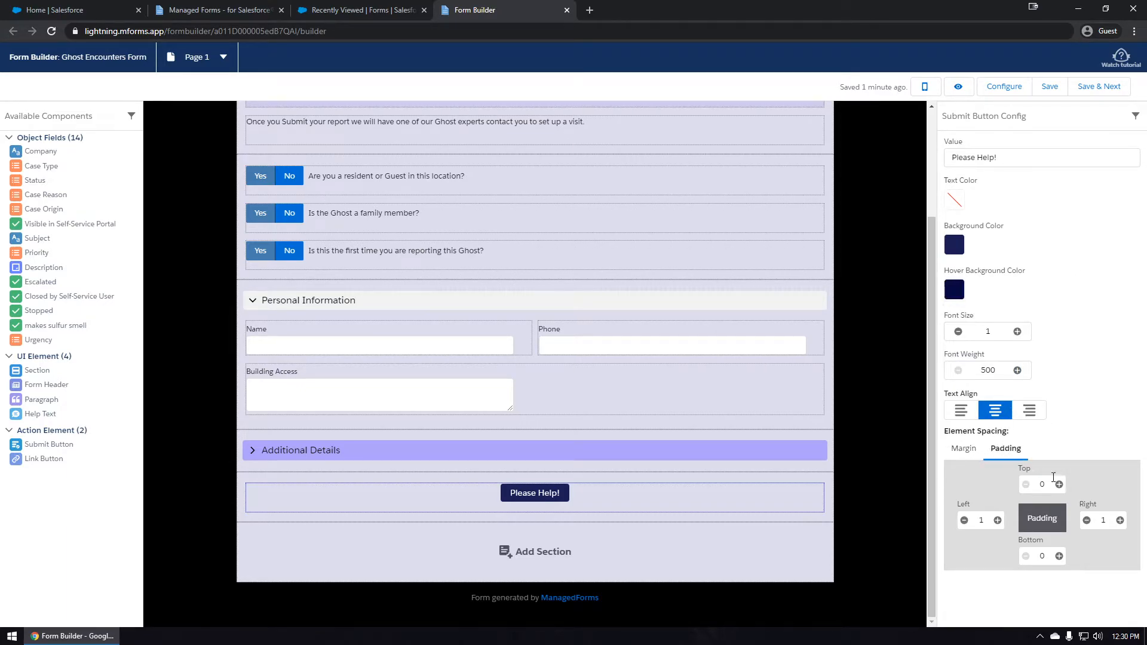
{"action": "left_click", "coordinate": [1059, 484]}
{"action": "left_click", "coordinate": [1059, 556]}
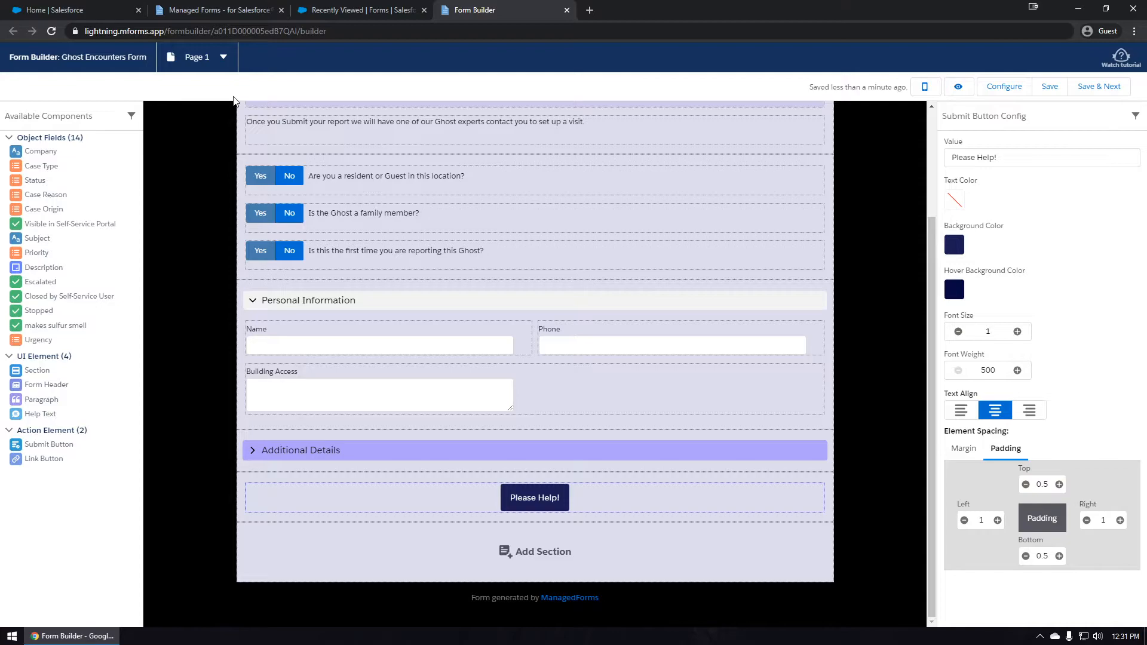
{"action": "left_click", "coordinate": [212, 71]}
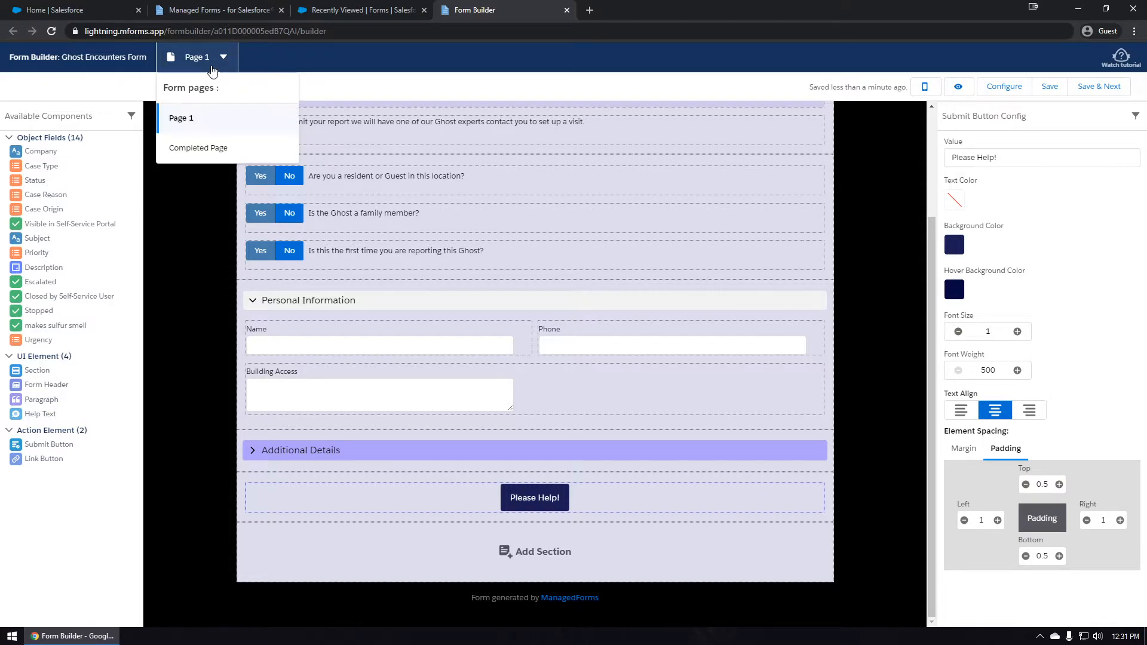
- On the Completed Page, retitle the heading 'Thank you for your Report'
{"action": "left_click", "coordinate": [195, 150]}
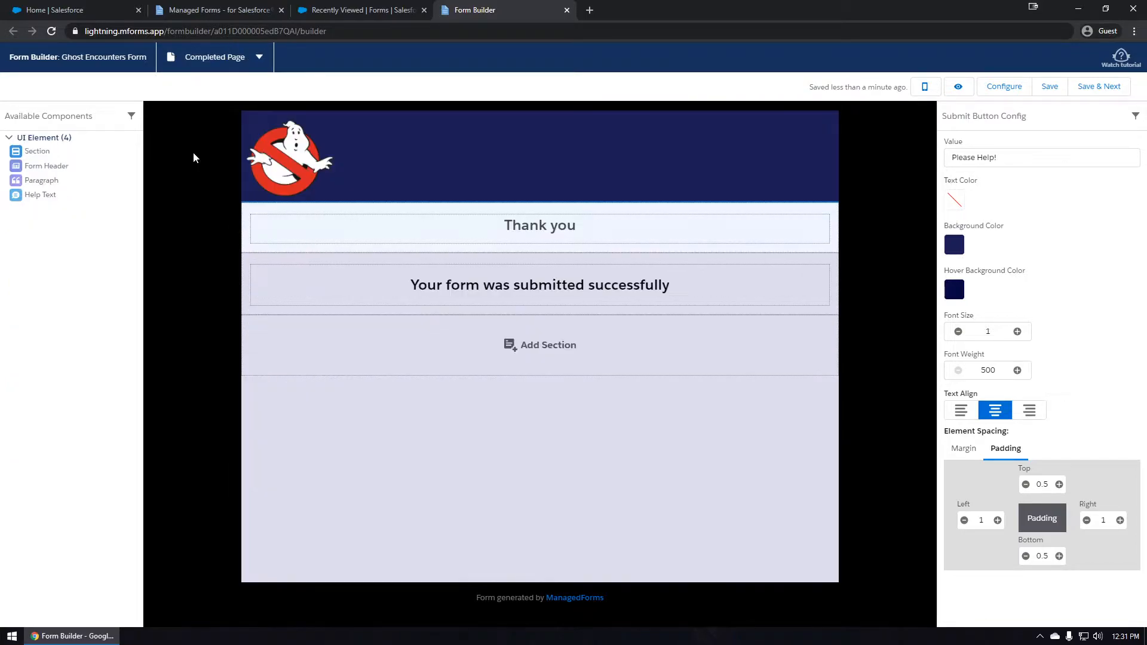
{"action": "left_click", "coordinate": [538, 225]}
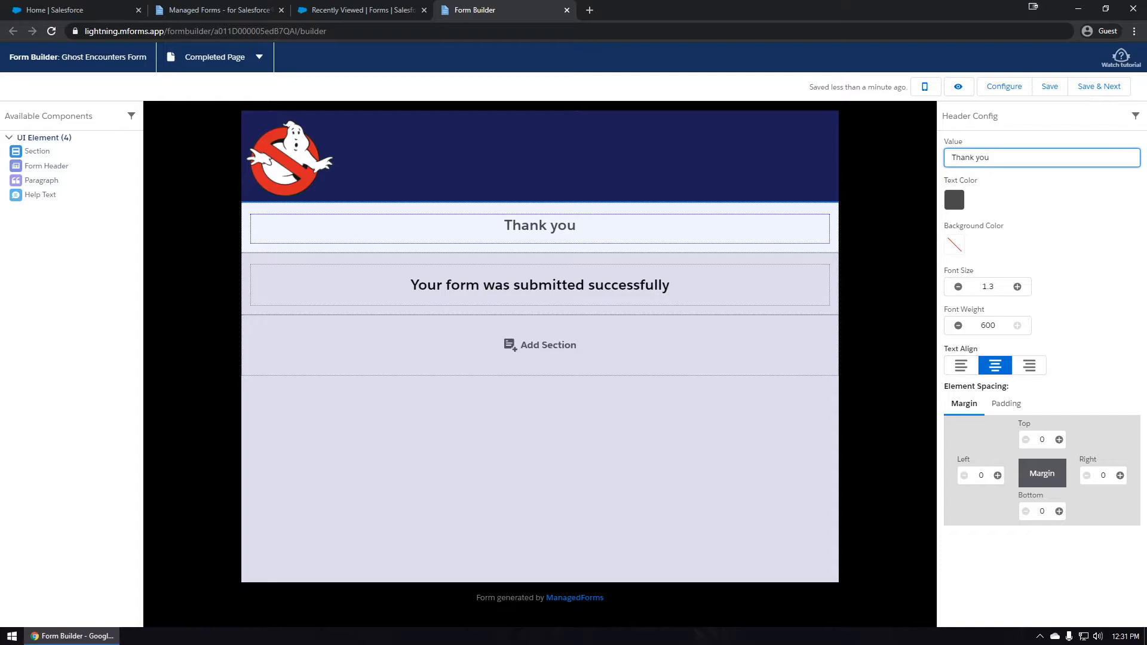
{"action": "type", "text": "for your Report"}
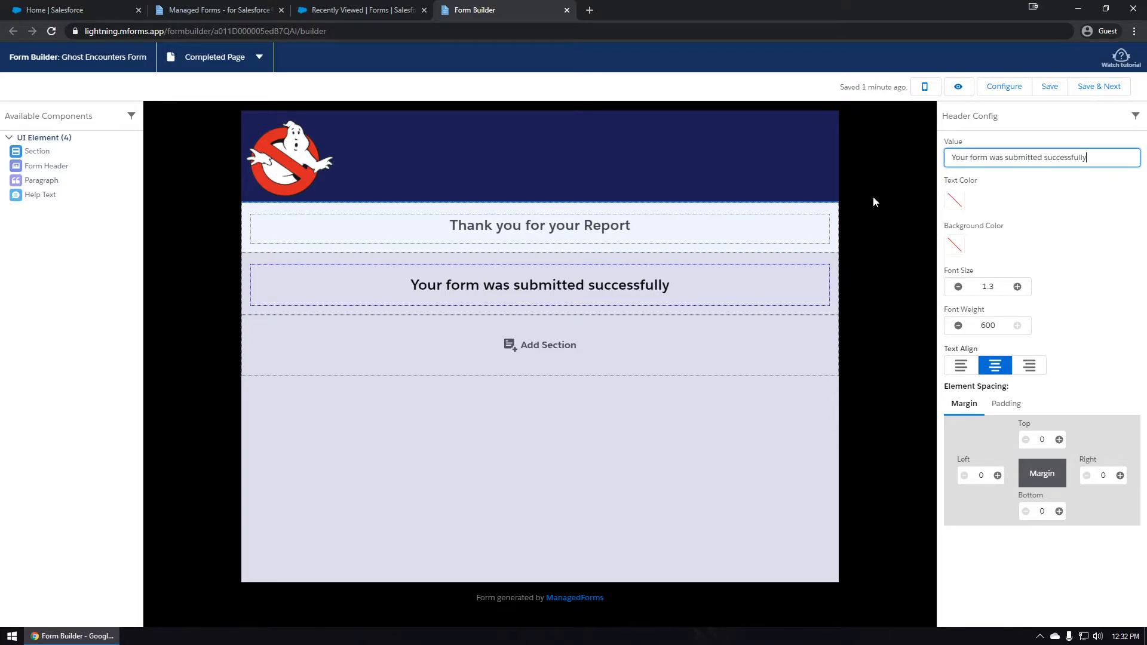
- Add headers 'We promise to take you from:', 'To this:' and 'Or your Money back!'
{"action": "left_click_drag", "start_coordinate": [543, 290], "coordinate": [572, 290]}
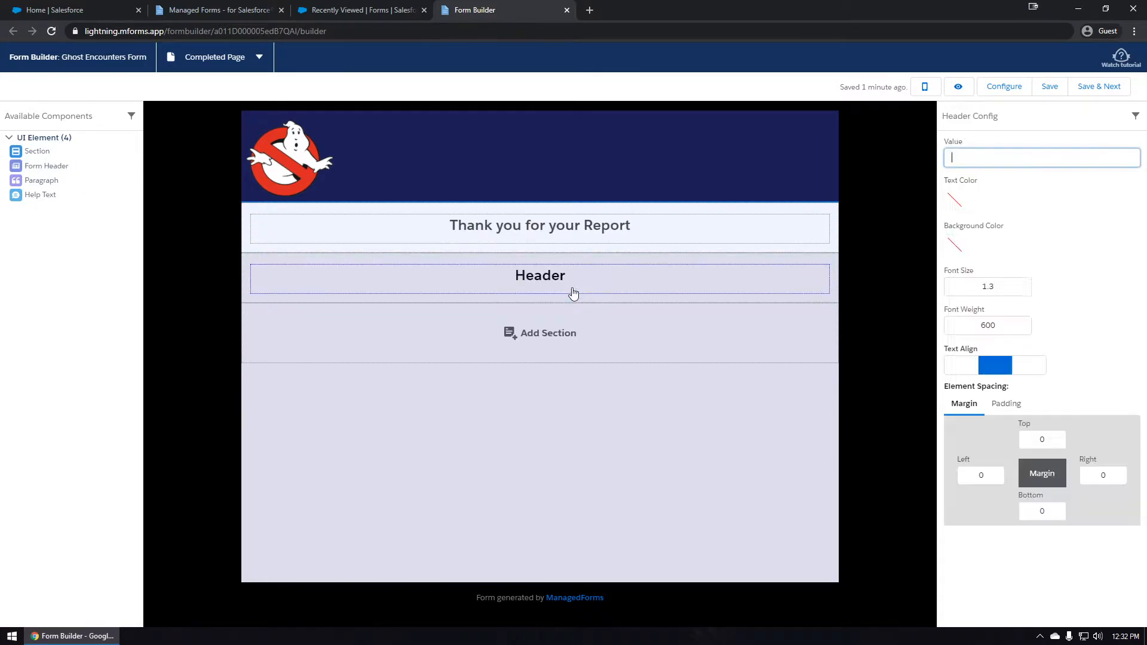
{"action": "type", "text": "We promise to take you from:"}
{"action": "left_click_drag", "start_coordinate": [48, 169], "coordinate": [427, 341]}
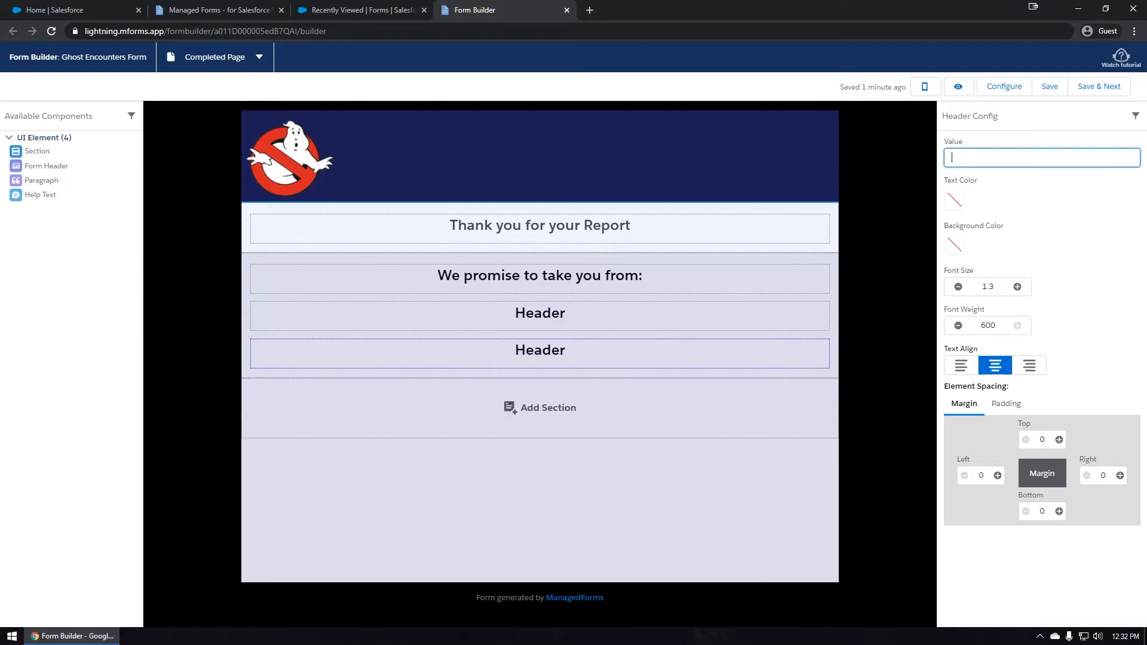
{"action": "type", "text": "To this:"}
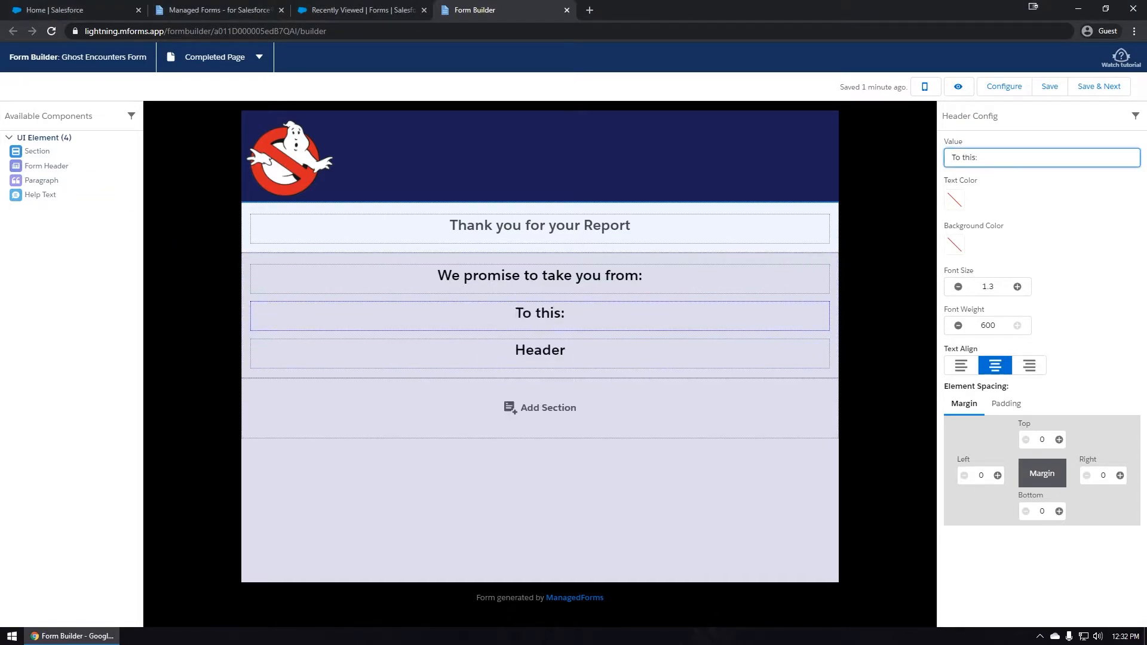
{"action": "left_click", "coordinate": [558, 351]}
{"action": "type", "text": "Or your Money back!"}
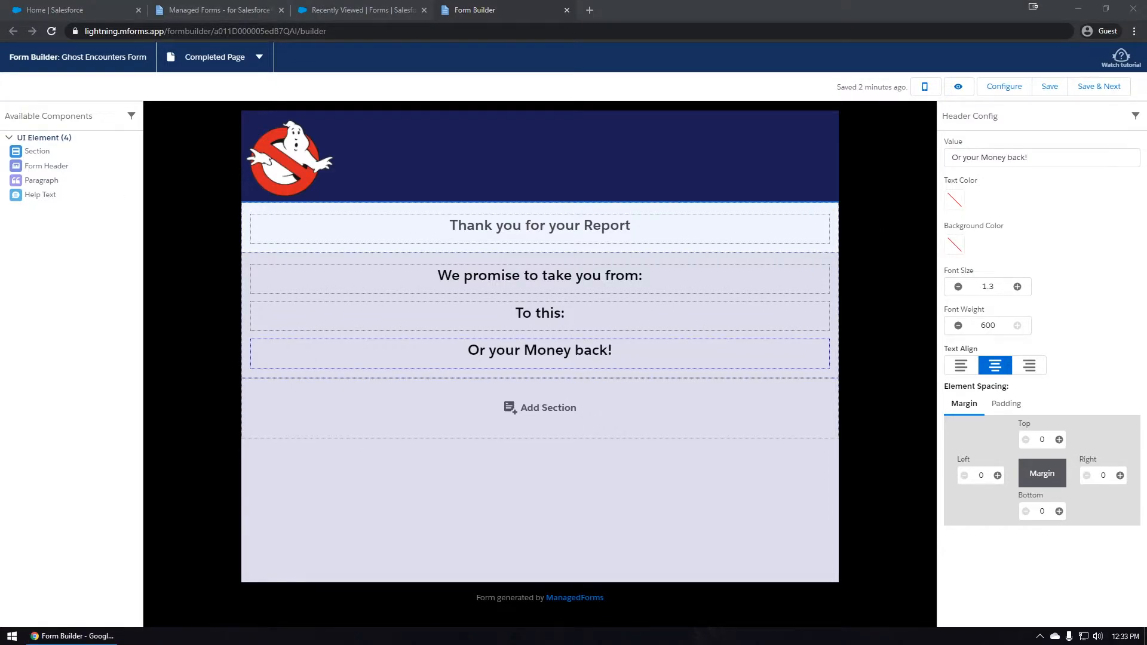
- Drag two GIFs from the form media folder onto the page, under 'We promise to take you from:' and 'To this:'
{"action": "left_click_drag", "start_coordinate": [186, 255], "coordinate": [876, 286]}
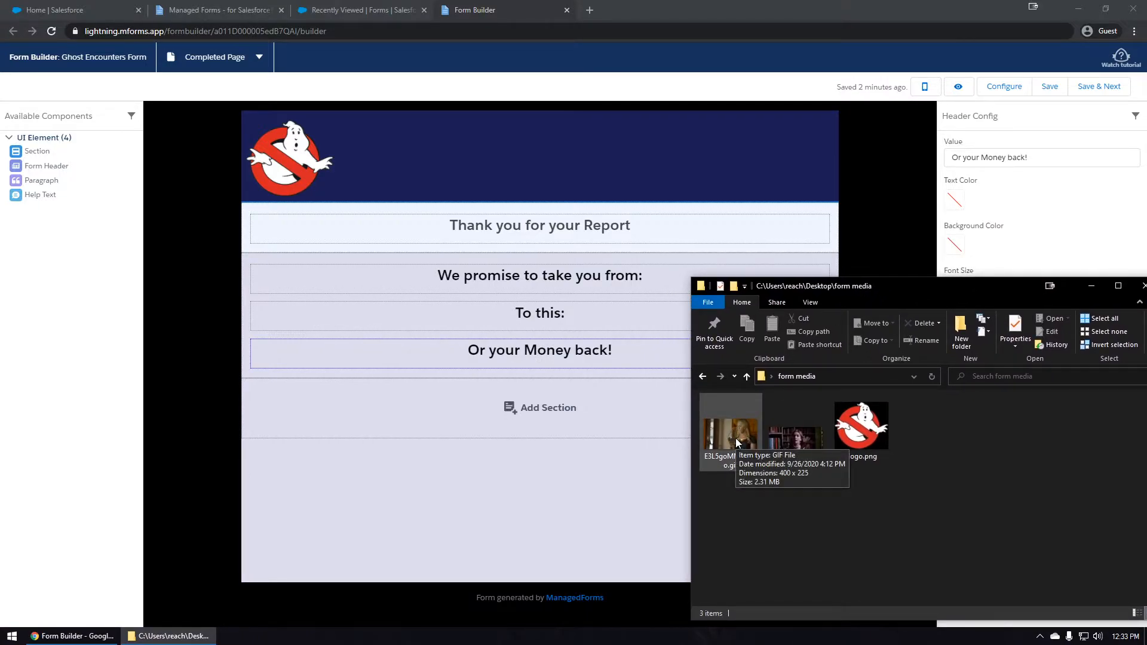
{"action": "left_click_drag", "start_coordinate": [780, 435], "coordinate": [528, 305]}
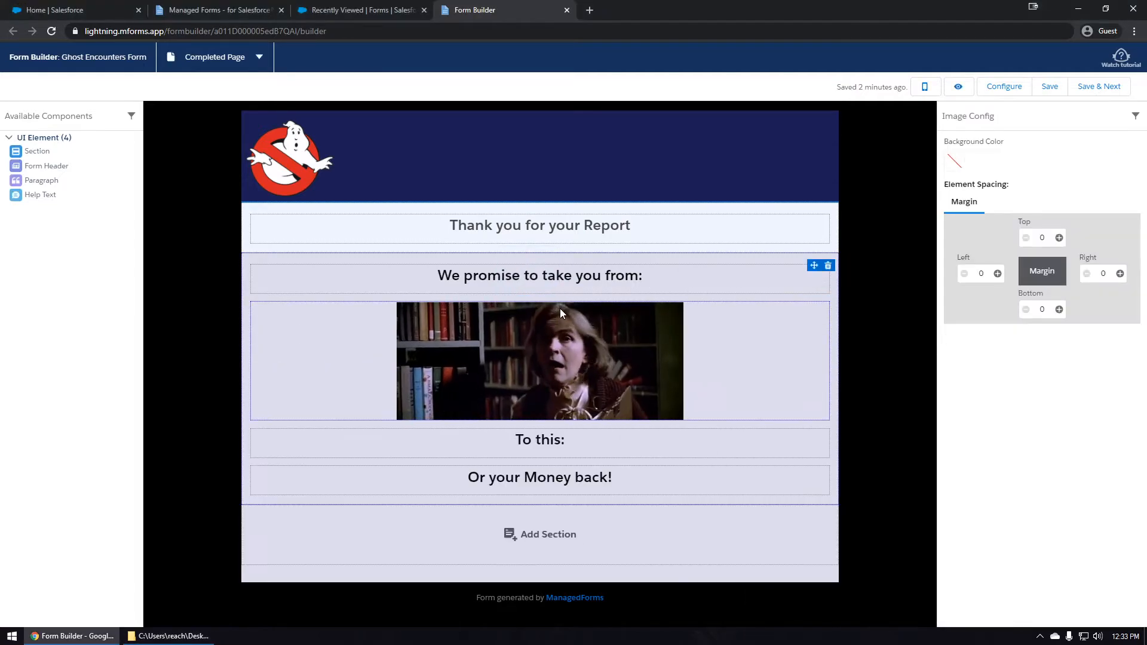
{"action": "left_click", "coordinate": [195, 640]}
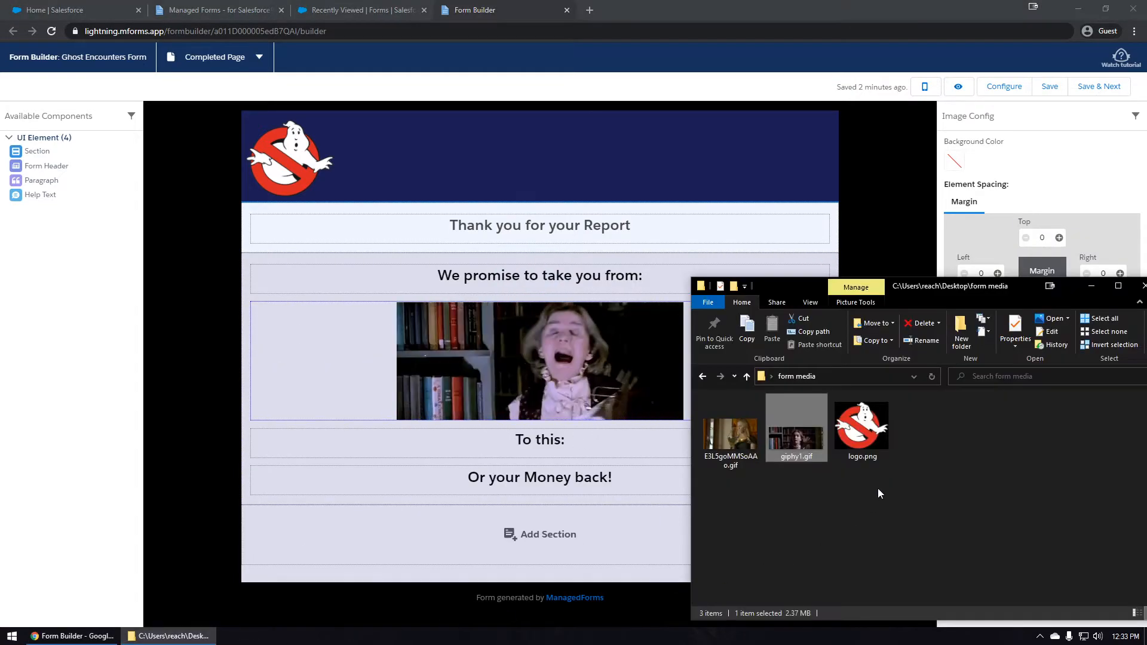
{"action": "left_click_drag", "start_coordinate": [743, 438], "coordinate": [555, 464]}
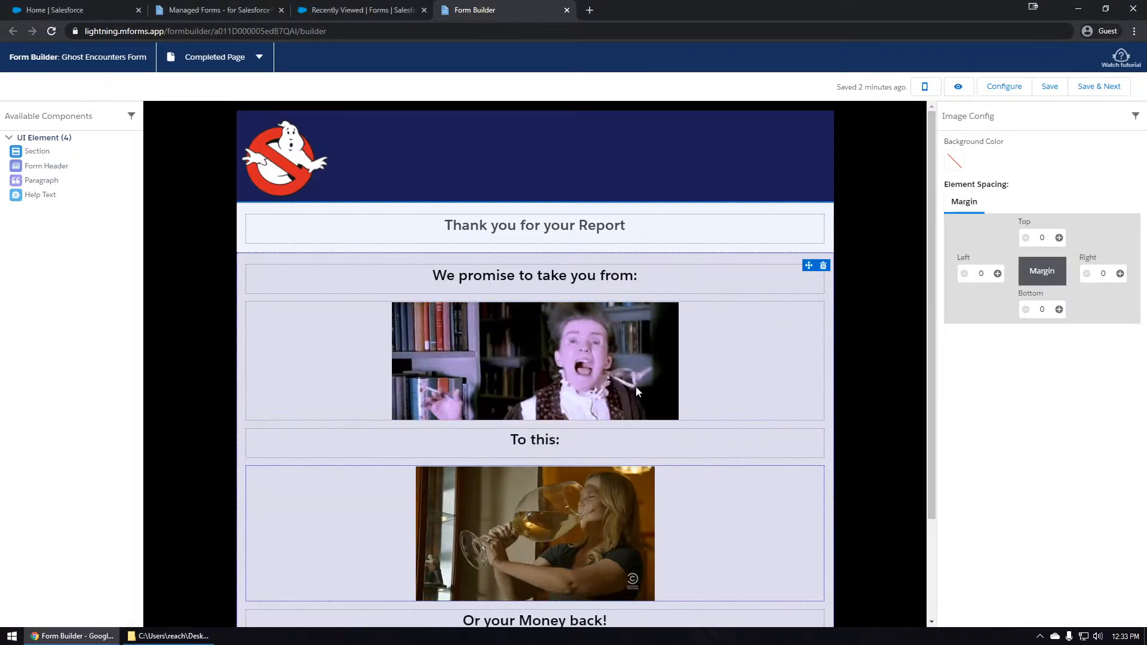
{"action": "left_click_drag", "start_coordinate": [593, 368], "coordinate": [726, 278]}
{"action": "left_click_drag", "start_coordinate": [658, 298], "coordinate": [554, 379]}
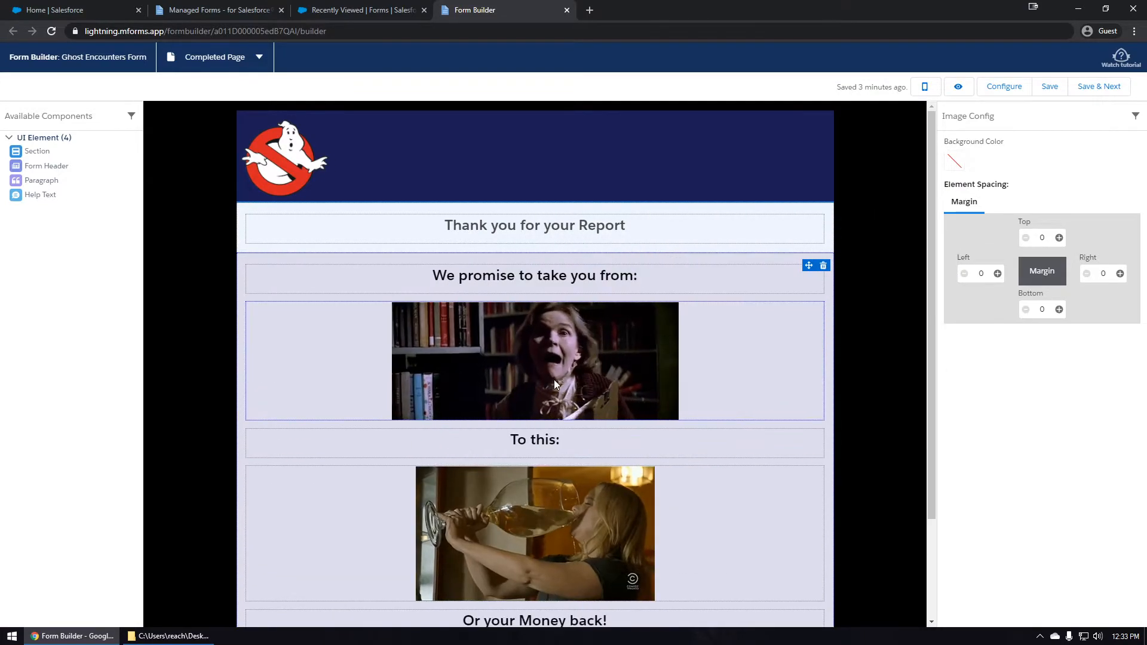
- Give the upper GIF row a #000000 background, extra top margin and 1.5 bottom margin
{"action": "scroll", "coordinate": [562, 353], "scroll_direction": "down", "scroll_amount": 1}
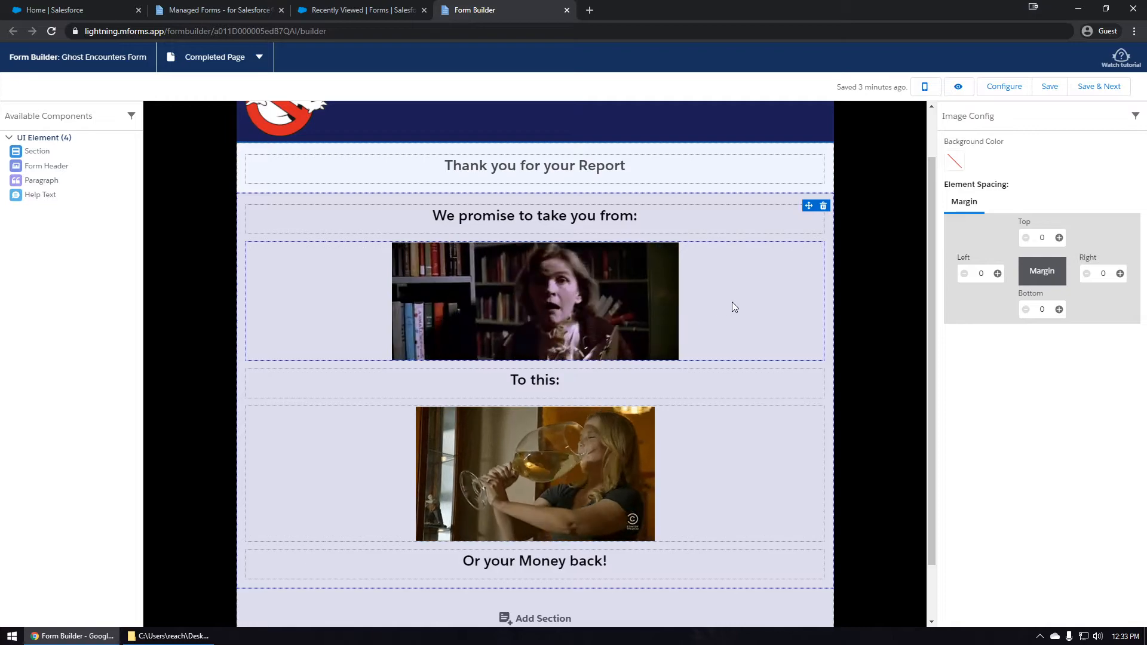
{"action": "left_click", "coordinate": [955, 161]}
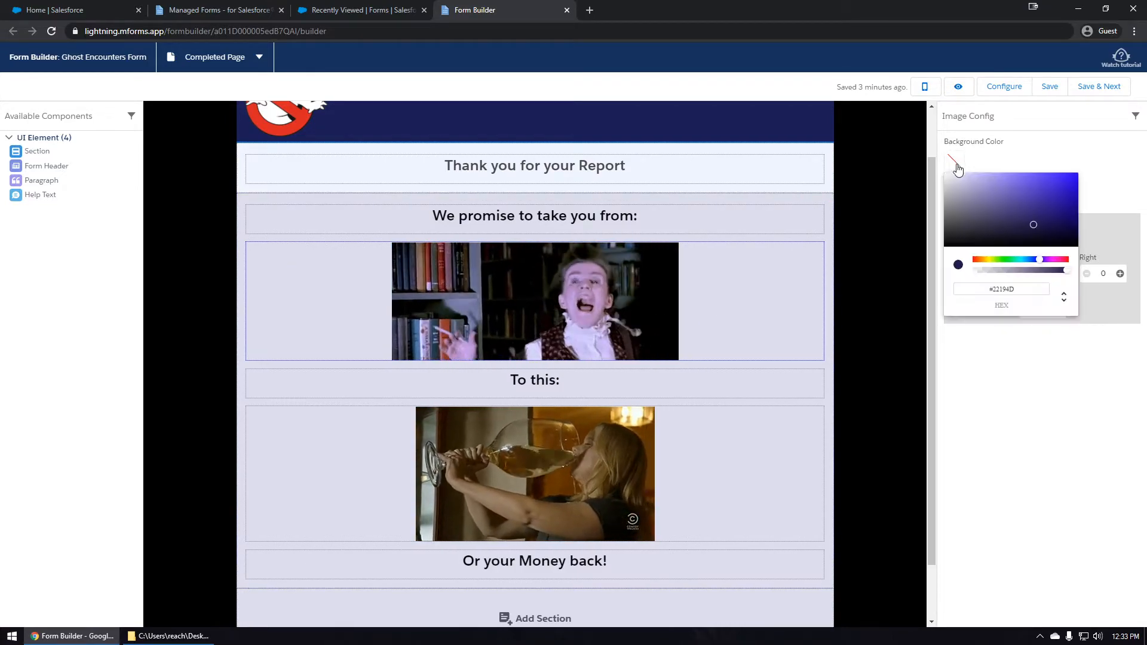
{"action": "left_click_drag", "start_coordinate": [1034, 233], "coordinate": [946, 245]}
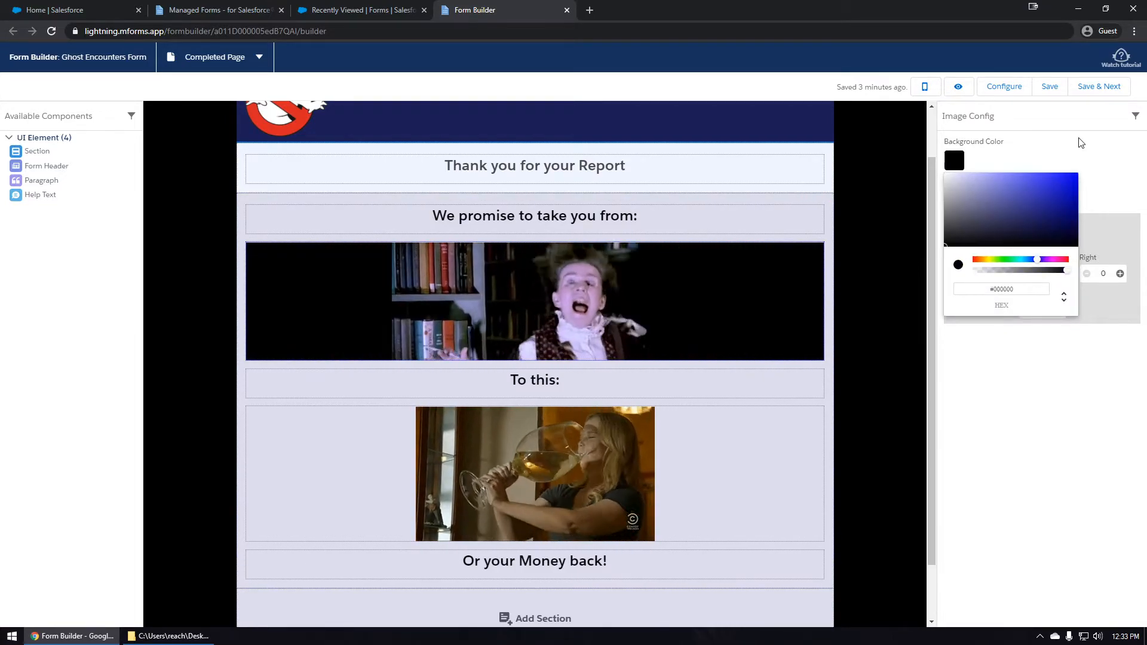
{"action": "left_click", "coordinate": [1080, 144]}
{"action": "left_click", "coordinate": [1060, 238]}
{"action": "left_click", "coordinate": [1059, 238]}
{"action": "left_click", "coordinate": [1059, 238]}
{"action": "left_click", "coordinate": [1059, 309]}
{"action": "left_click", "coordinate": [1060, 310]}
{"action": "left_click", "coordinate": [1060, 309]}
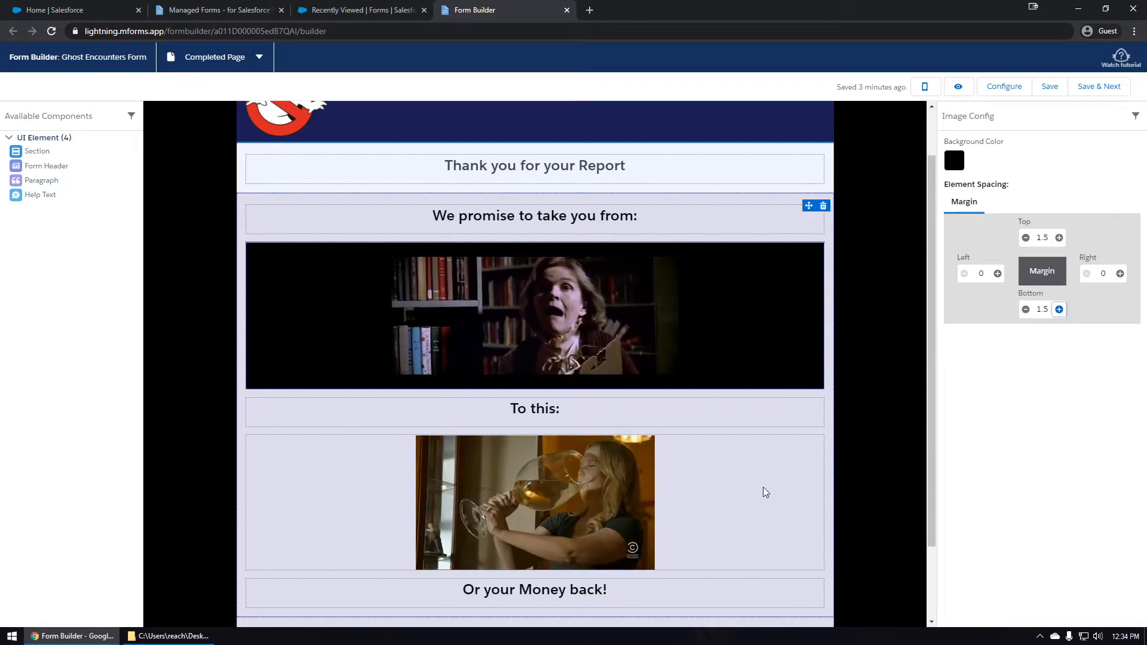
- Give the lower GIF row a black background with top and bottom margins of 1
{"action": "left_click", "coordinate": [955, 161]}
{"action": "left_click_drag", "start_coordinate": [1031, 221], "coordinate": [931, 253]}
{"action": "left_click", "coordinate": [1096, 167]}
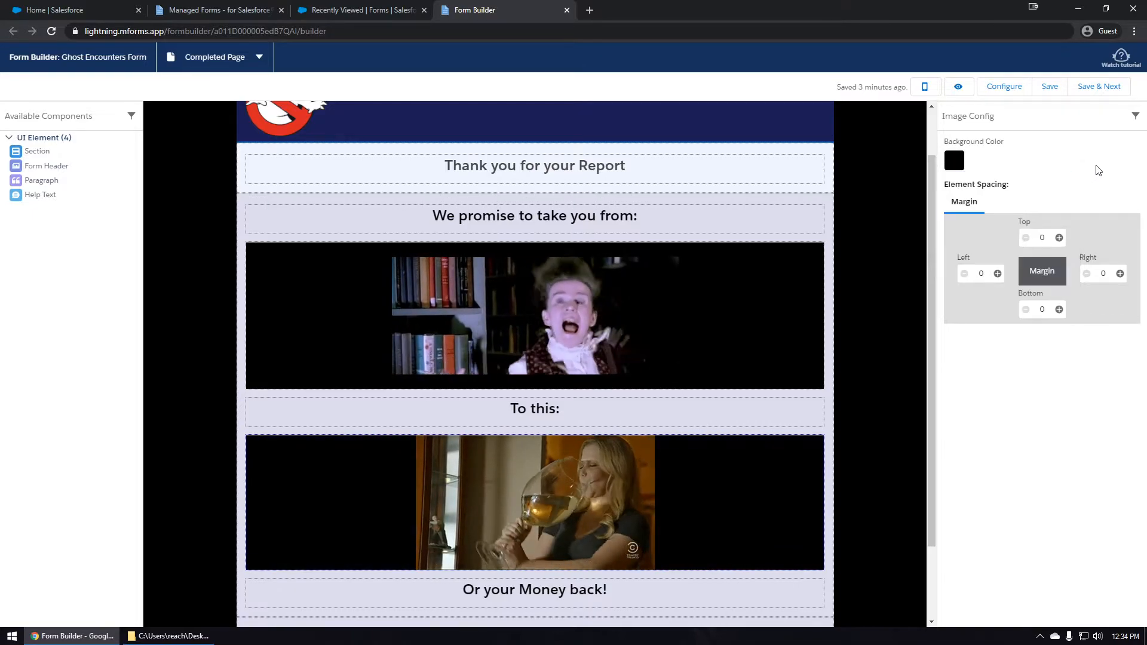
{"action": "left_click", "coordinate": [1059, 238]}
{"action": "left_click", "coordinate": [1059, 310]}
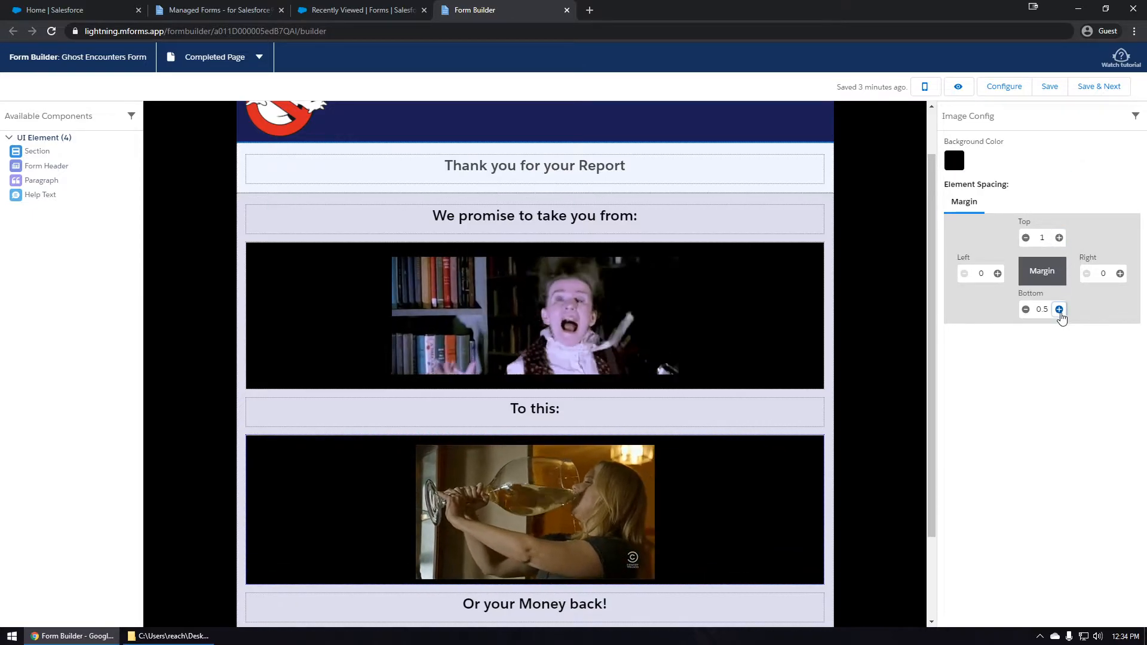
- Preview the finished Completed Page
{"action": "scroll", "coordinate": [726, 323], "scroll_direction": "down", "scroll_amount": 2}
{"action": "scroll", "coordinate": [725, 320], "scroll_direction": "up", "scroll_amount": 3}
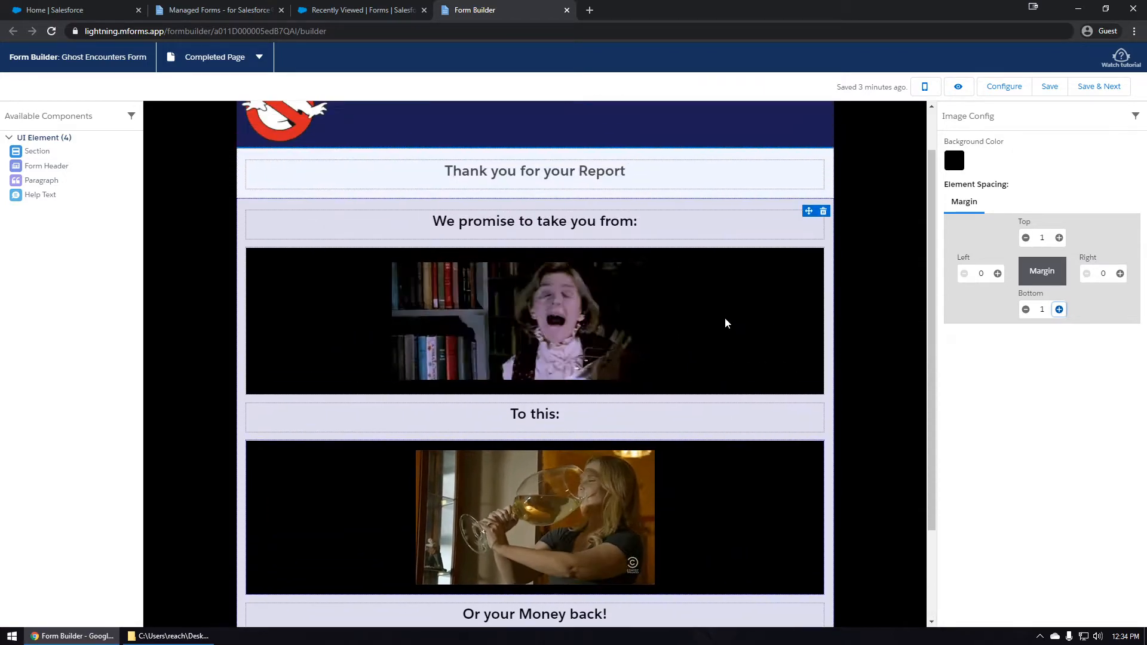
{"action": "left_click", "coordinate": [965, 92]}
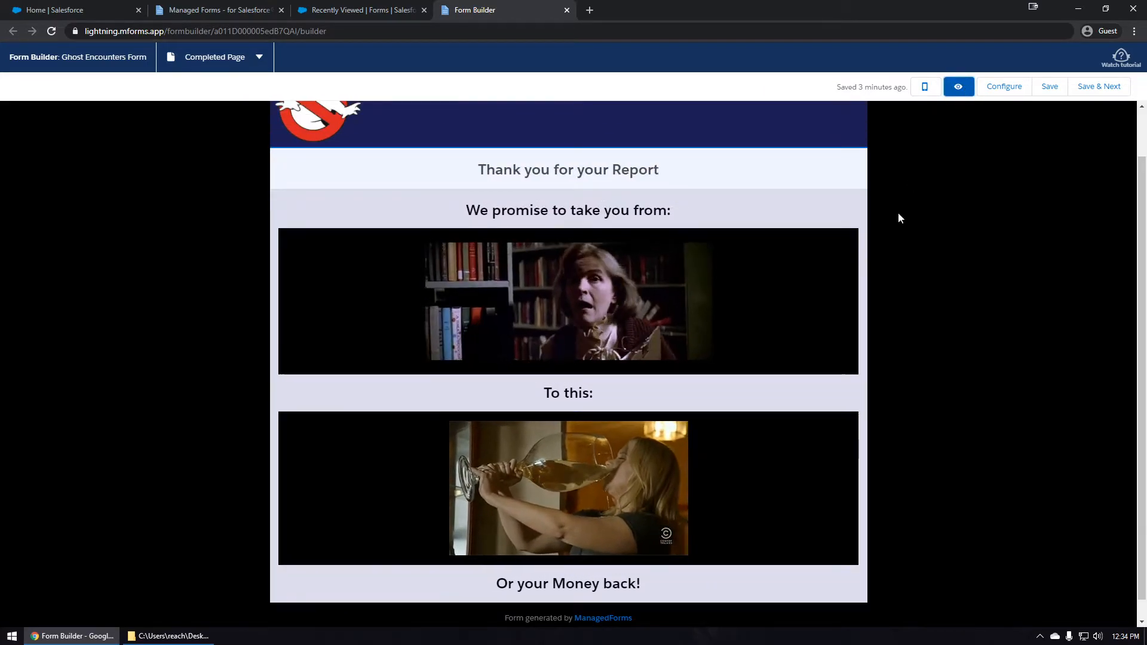
- Check the Completed Page in mobile preview, return to the builder, and Save & Next
{"action": "scroll", "coordinate": [901, 227], "scroll_direction": "up", "scroll_amount": 1}
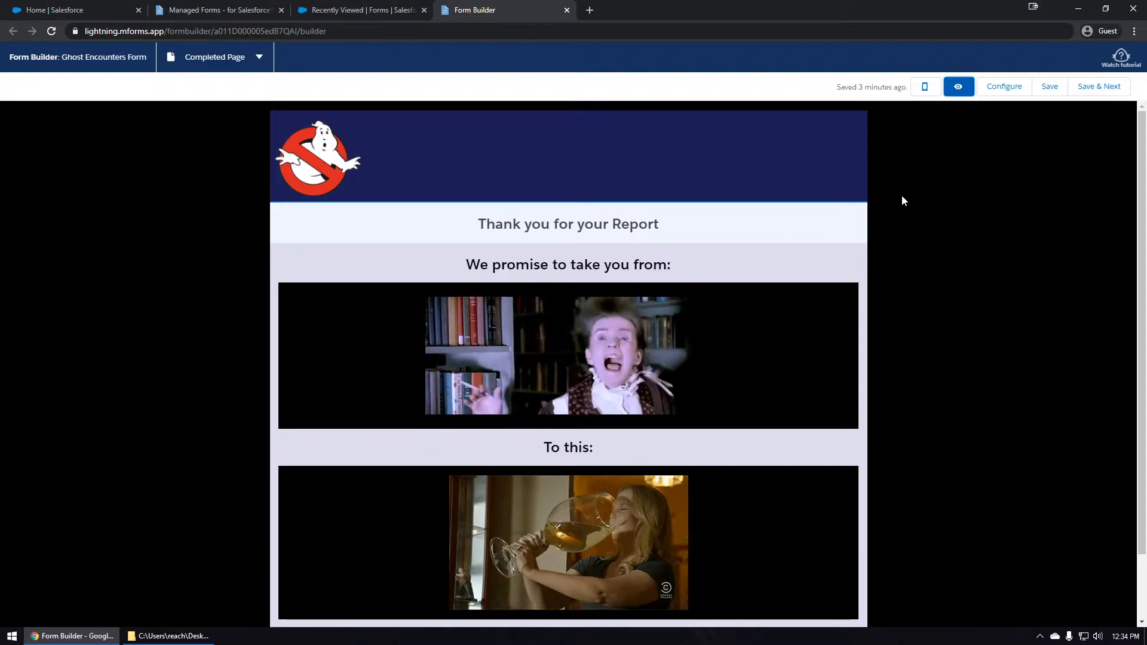
{"action": "left_click", "coordinate": [924, 87]}
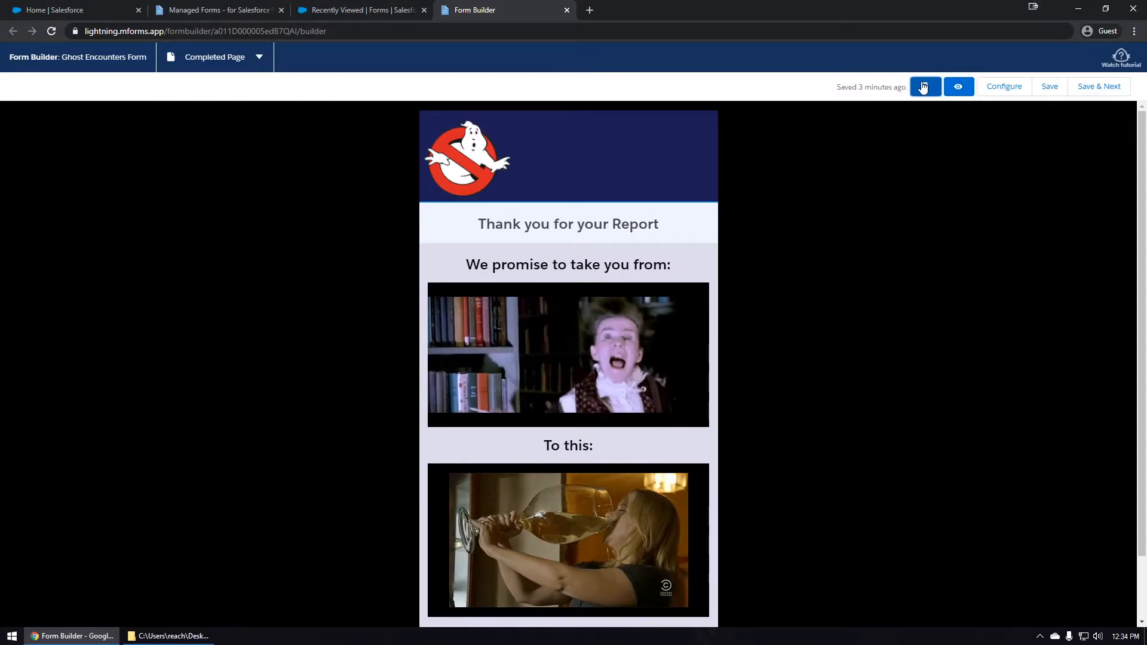
{"action": "left_click", "coordinate": [226, 60]}
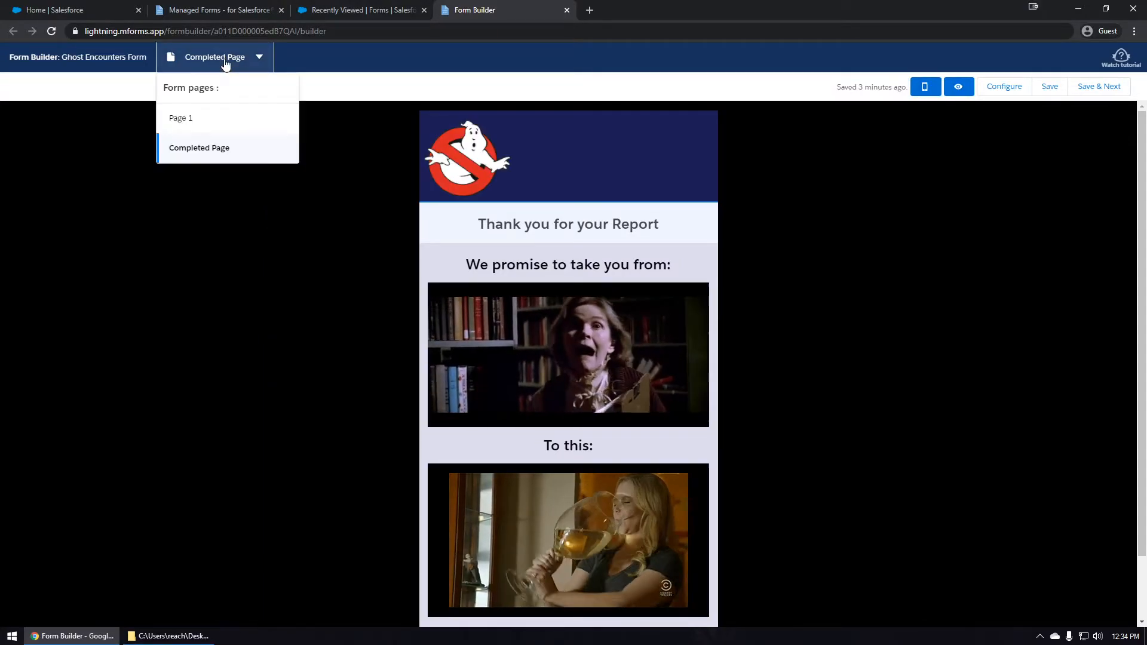
{"action": "left_click", "coordinate": [204, 120]}
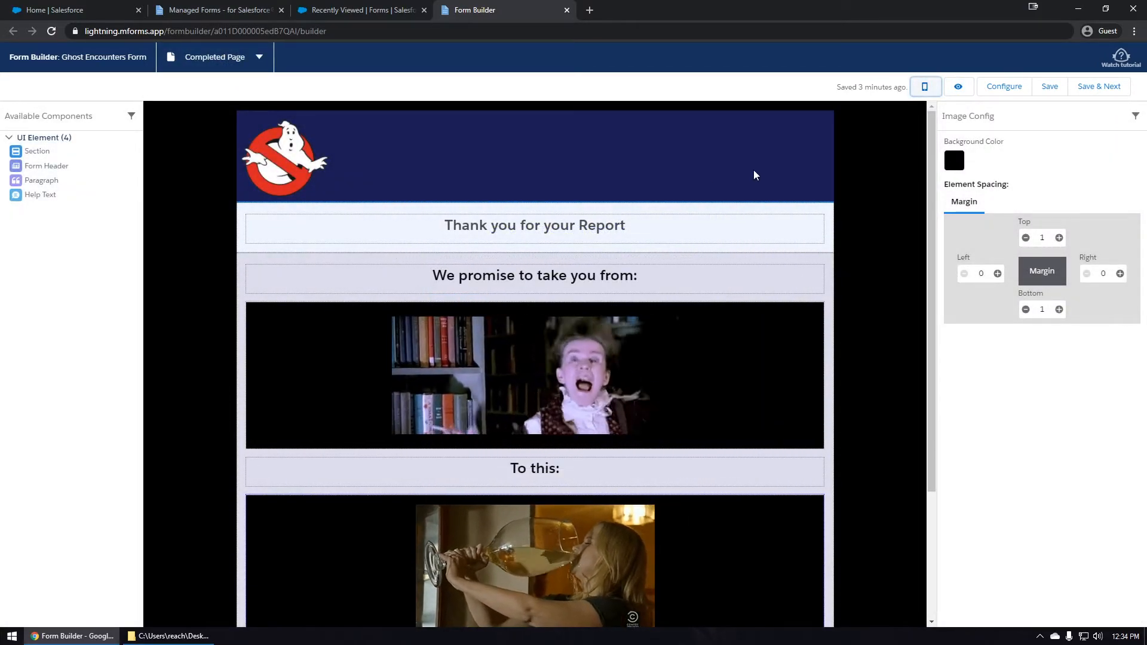
{"action": "left_click", "coordinate": [1103, 90]}
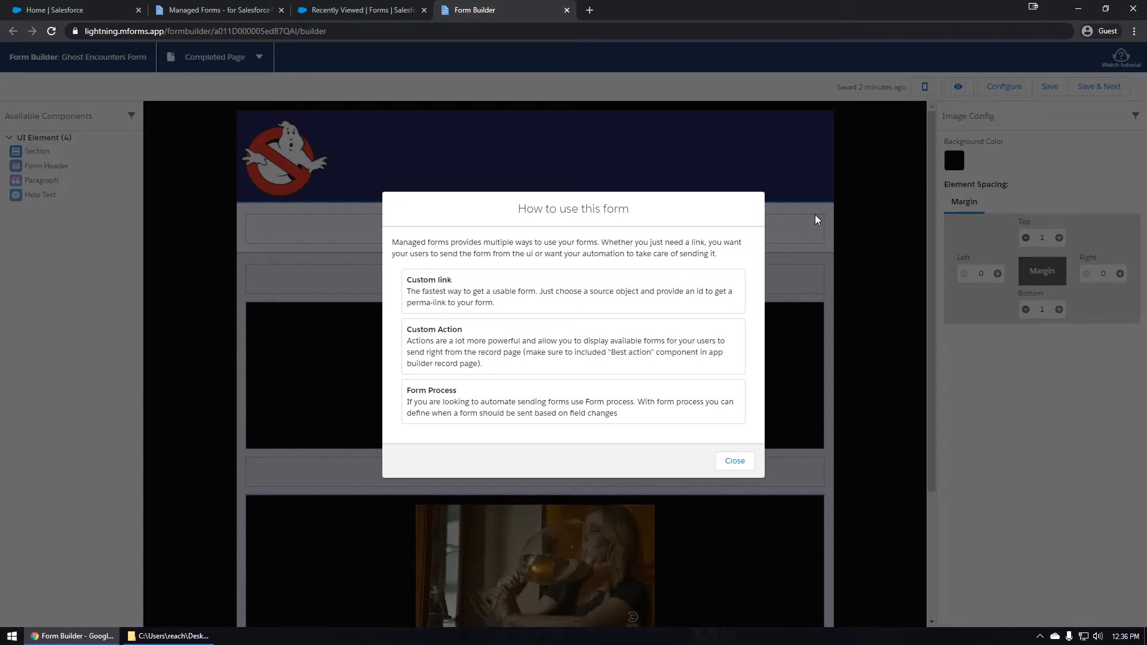
- Choose Custom link in the How to use this form dialog
{"action": "left_click", "coordinate": [498, 283]}
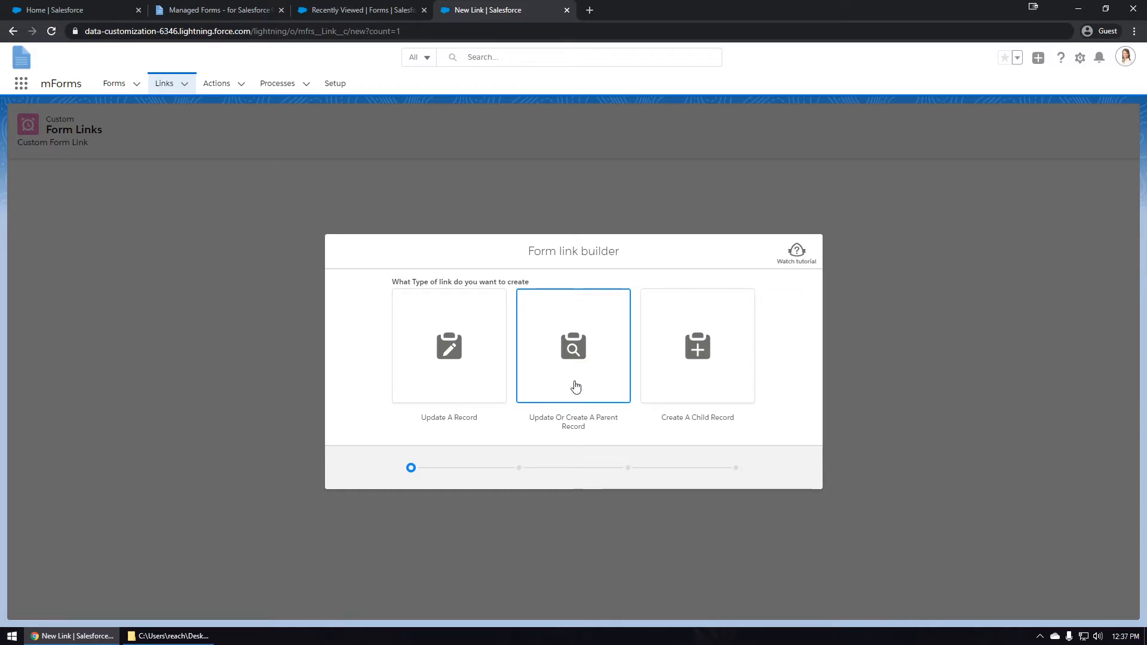
- Make a child-record link sourced from Account record 'Creepy house on the corner'
{"action": "left_click", "coordinate": [698, 381]}
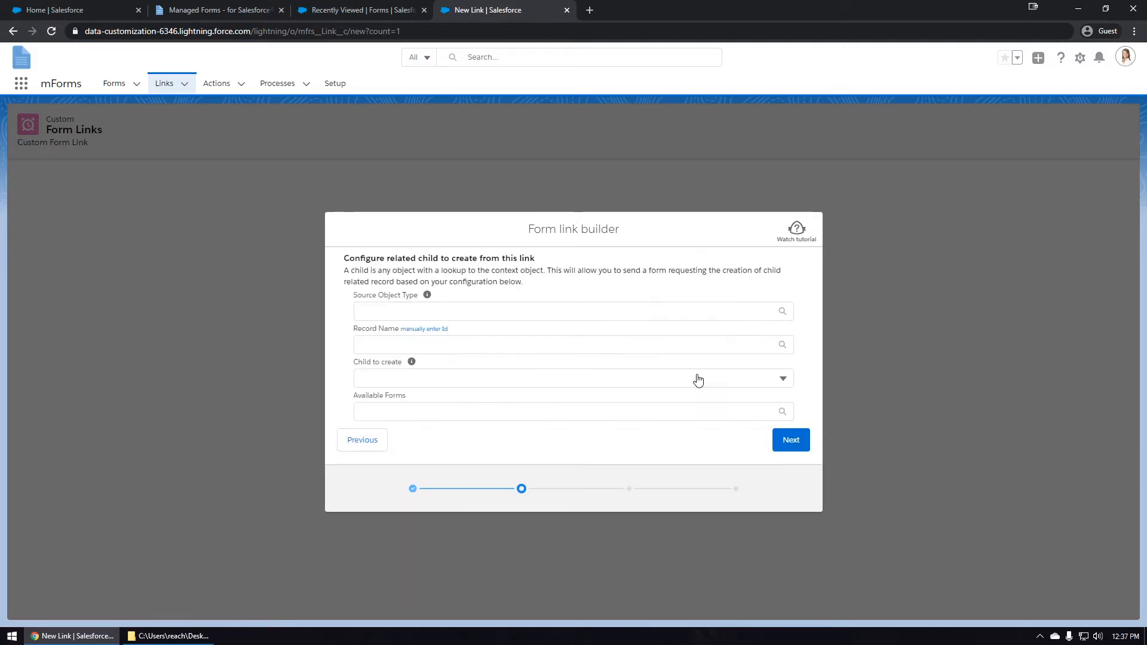
{"action": "left_click", "coordinate": [452, 317]}
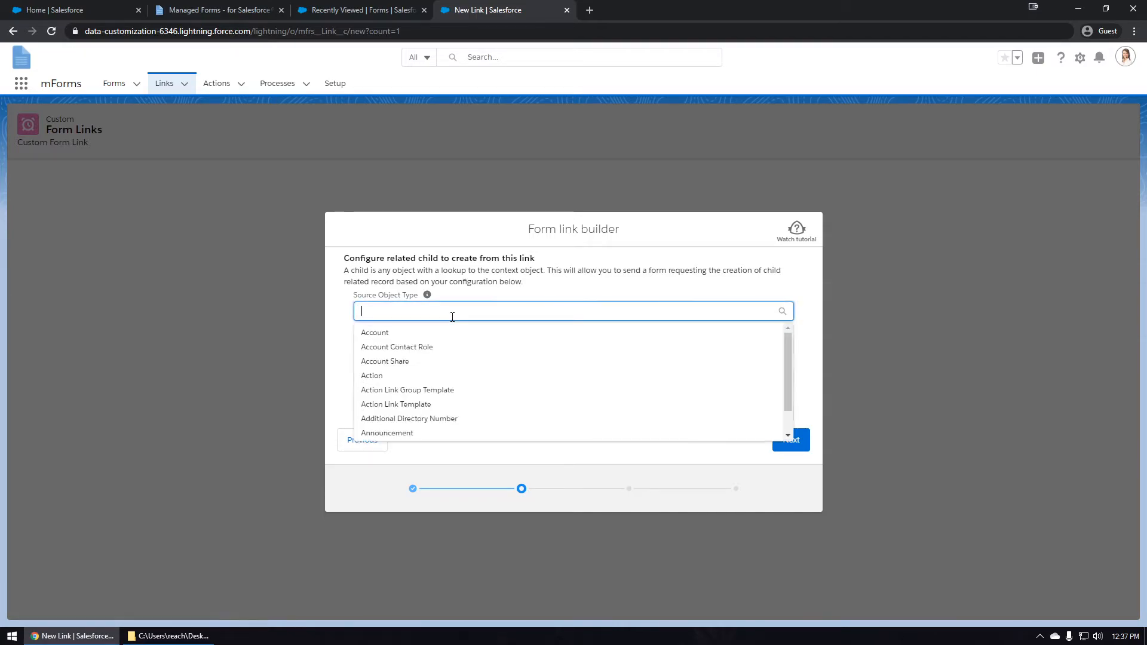
{"action": "type", "text": "acc"}
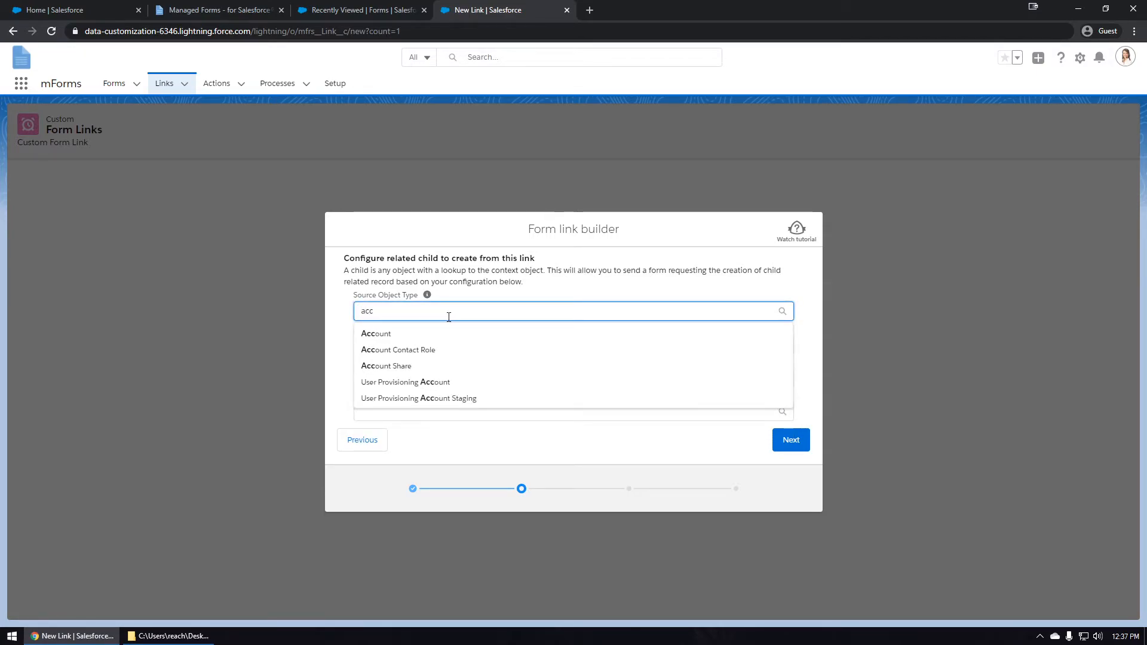
{"action": "left_click", "coordinate": [400, 334]}
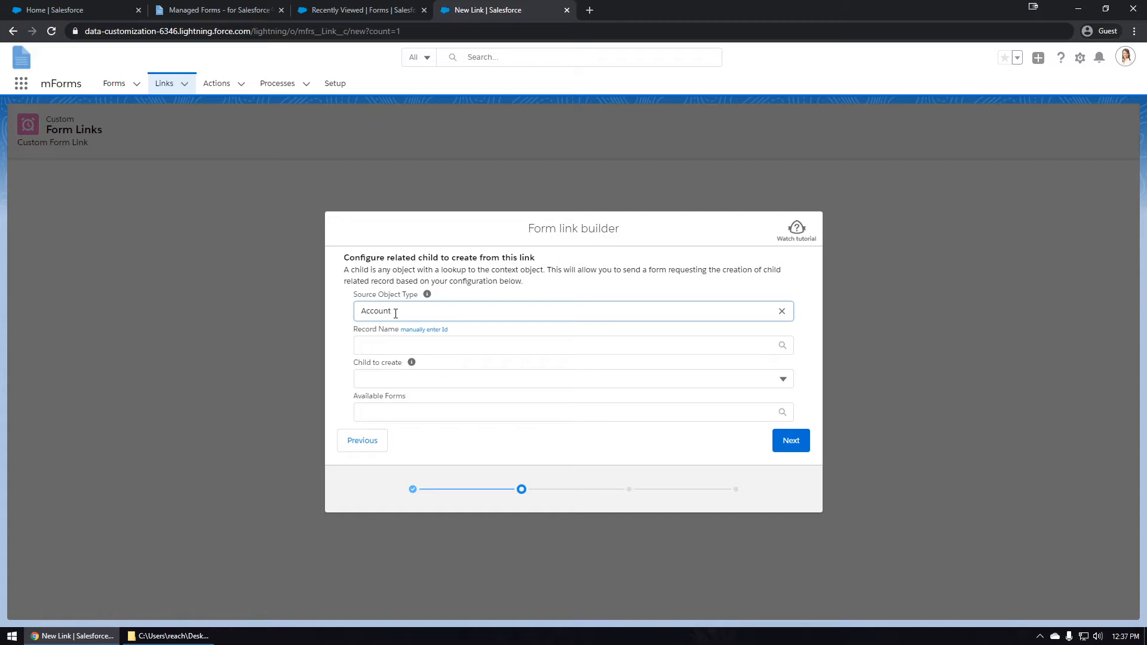
{"action": "left_click", "coordinate": [390, 340]}
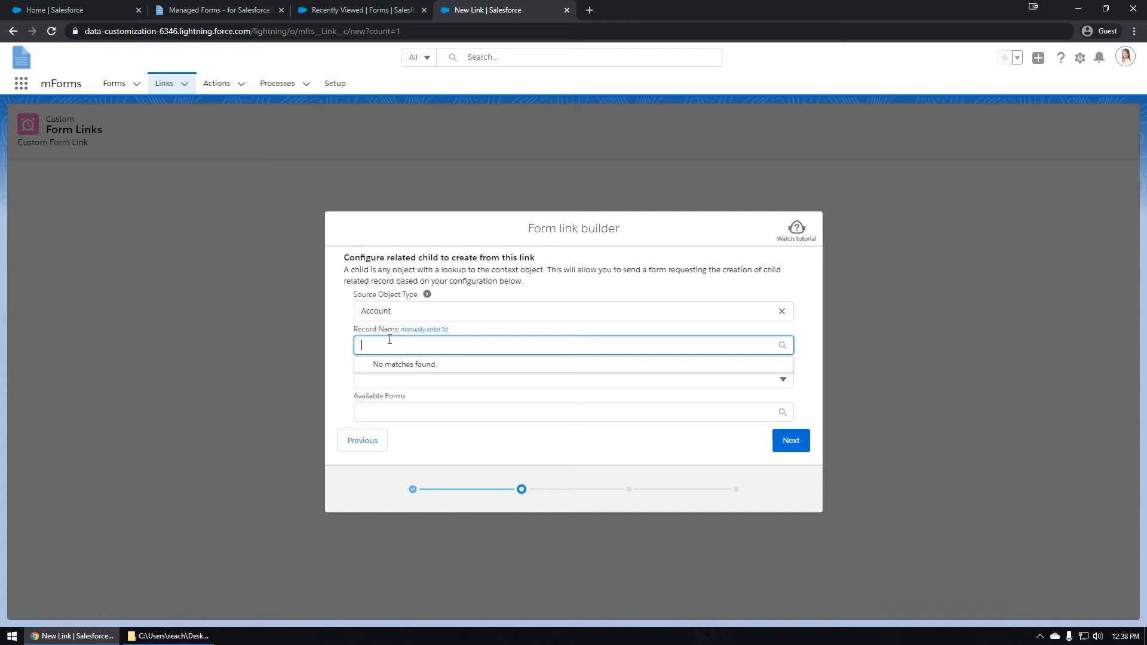
{"action": "type", "text": "eep"}
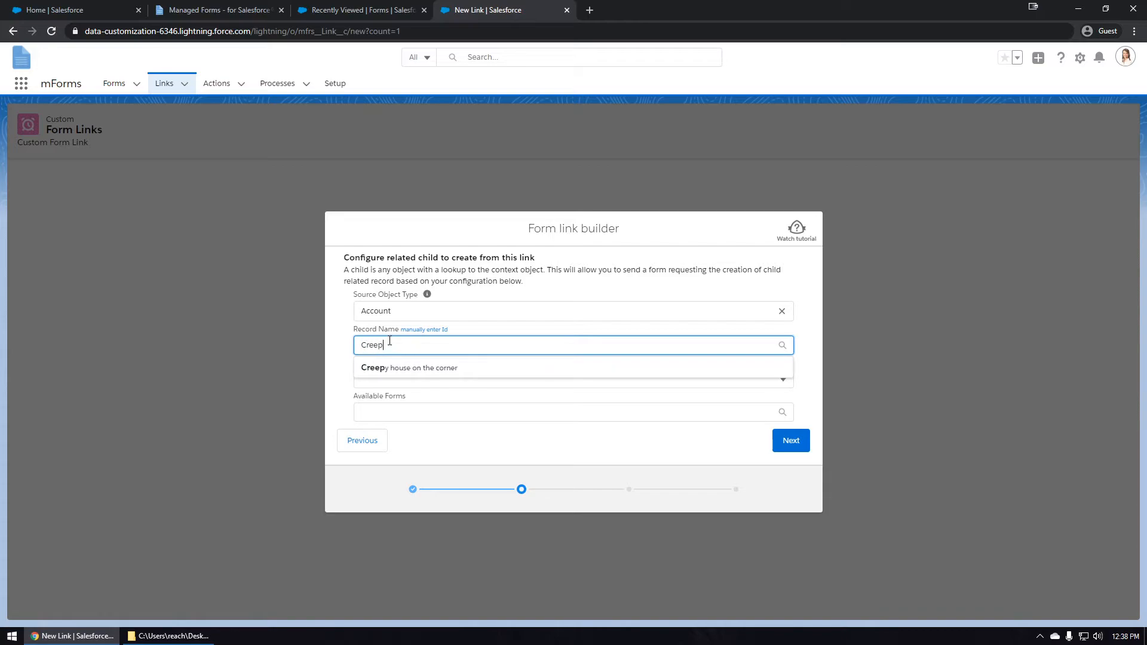
{"action": "left_click", "coordinate": [402, 373]}
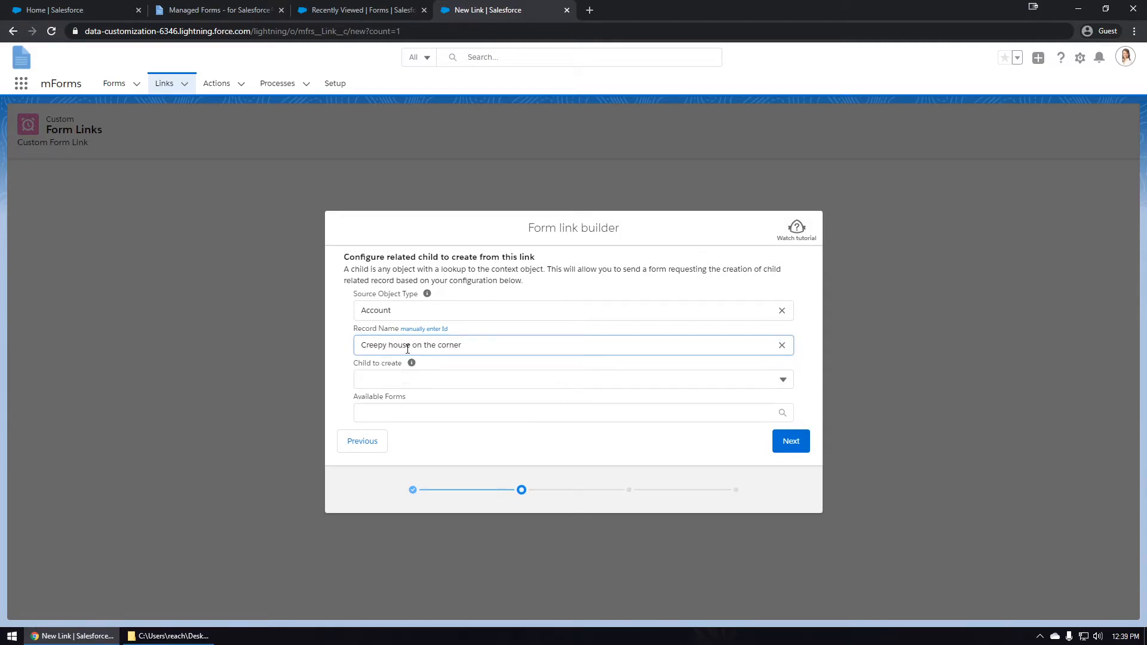
- Set Cases as the child object to create
{"action": "left_click", "coordinate": [392, 377]}
{"action": "type", "text": "Cases"}
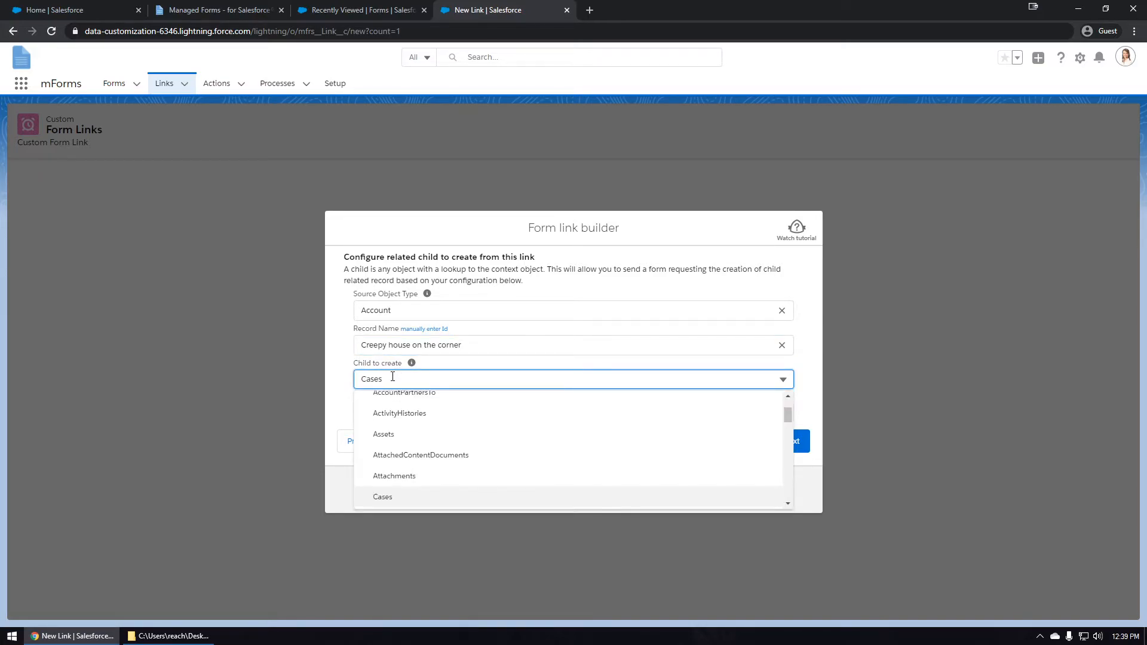
{"action": "left_click", "coordinate": [382, 500]}
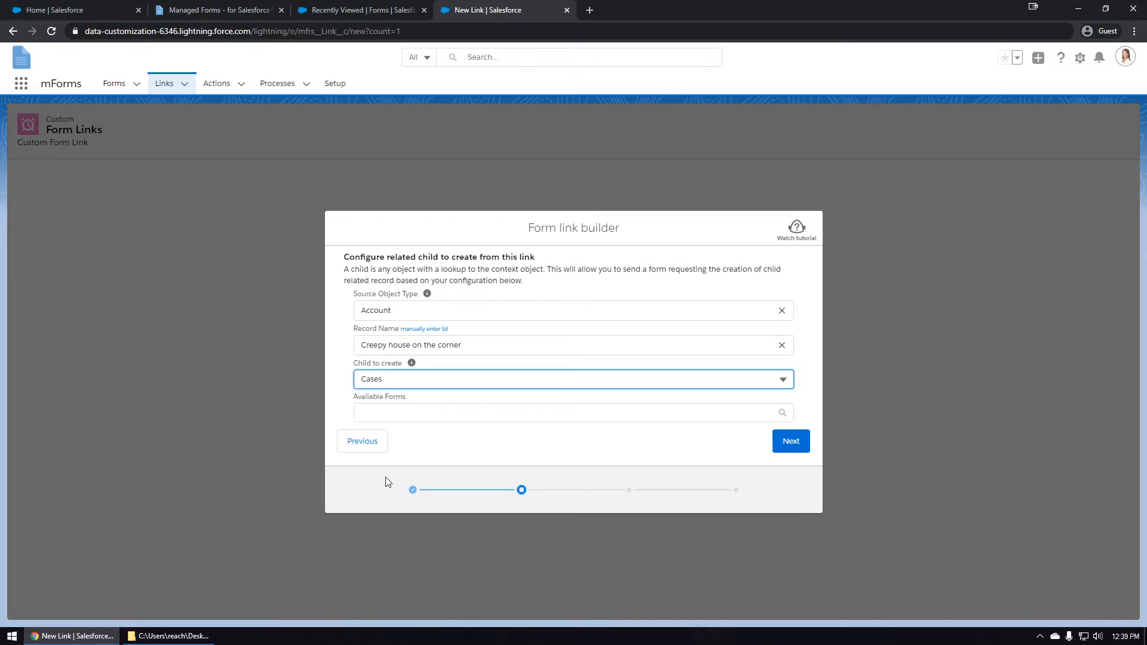
{"action": "left_click", "coordinate": [379, 412]}
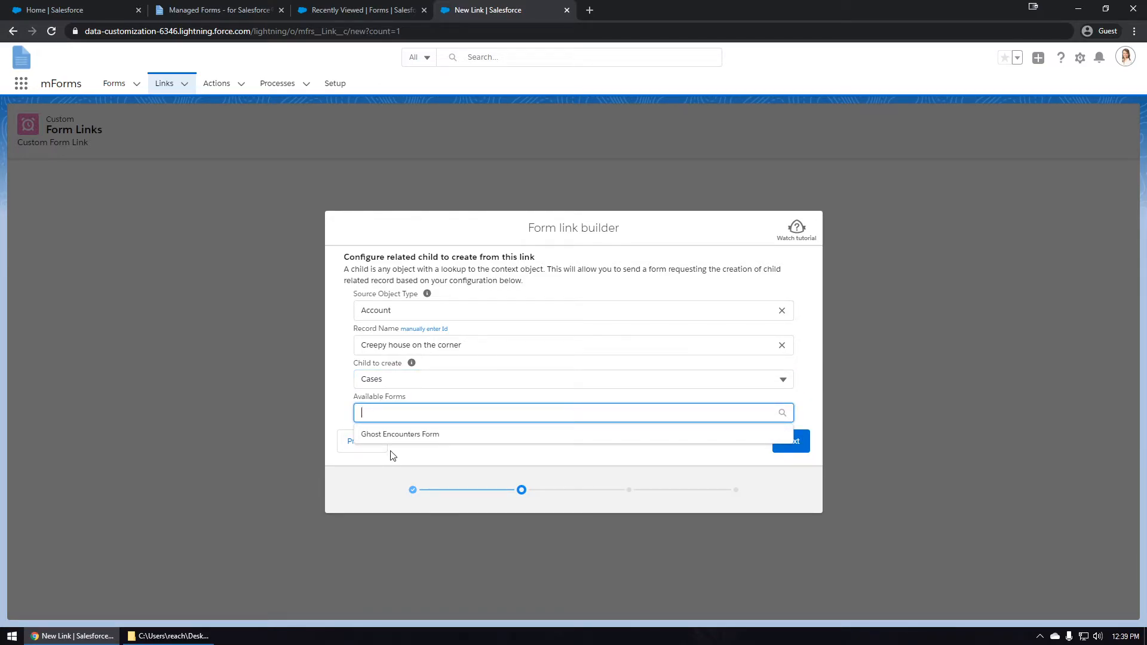
- Link the Ghost Encounters Form and name the link 'Send to Creepy House' with a description
{"action": "left_click", "coordinate": [418, 435]}
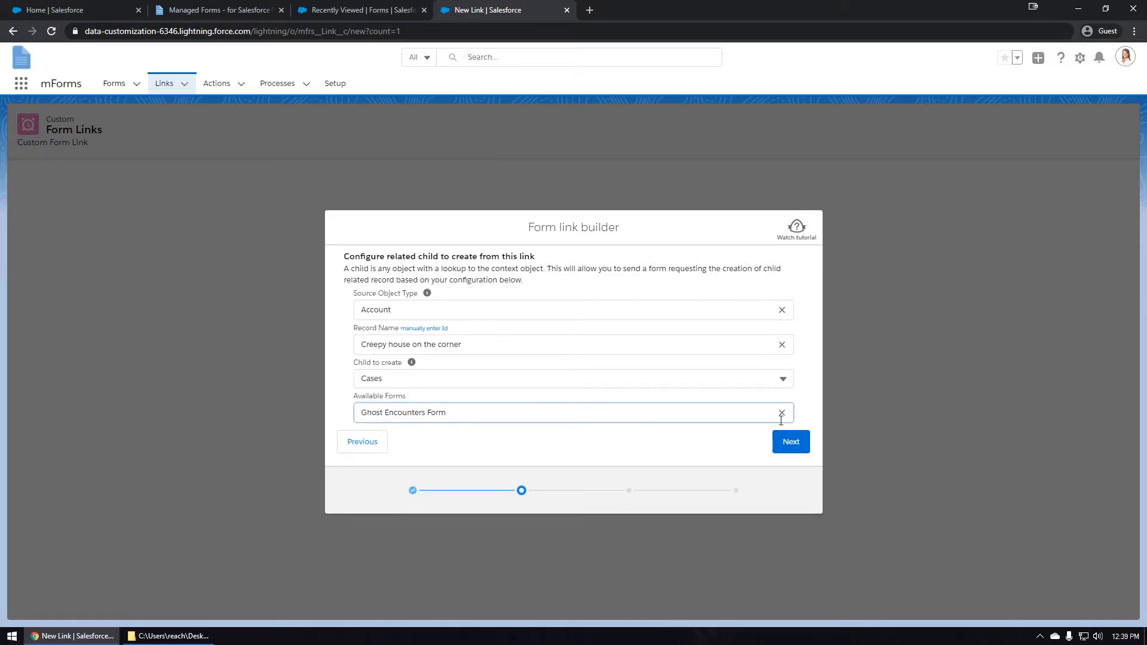
{"action": "left_click", "coordinate": [791, 441]}
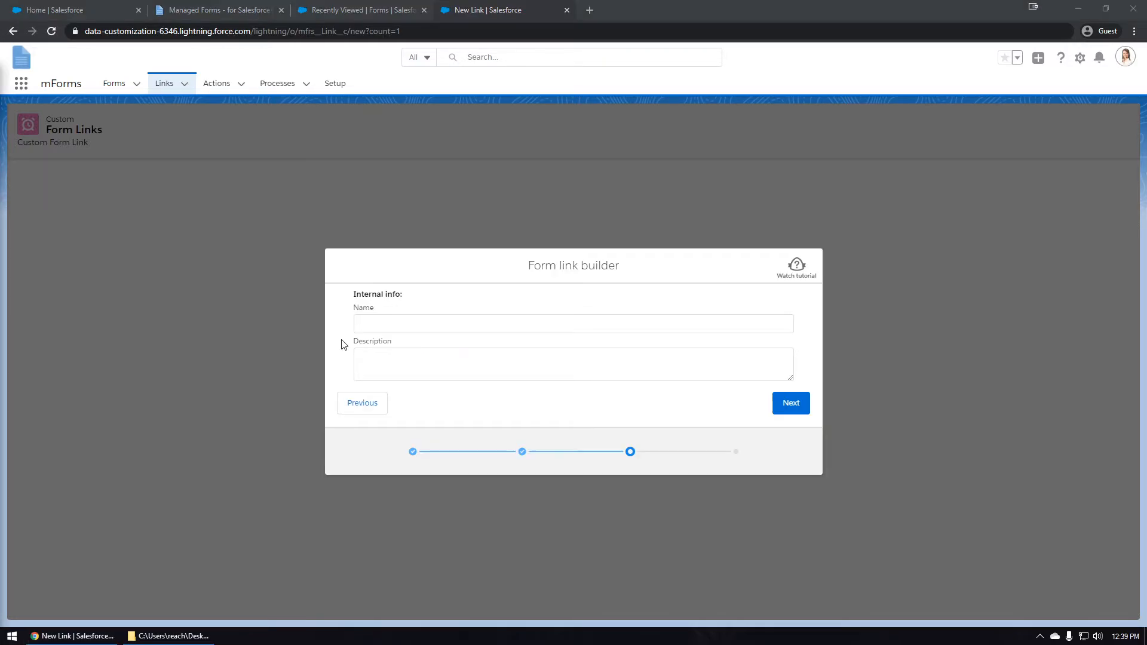
{"action": "left_click", "coordinate": [405, 326]}
{"action": "type", "text": "Send to Creepy House"}
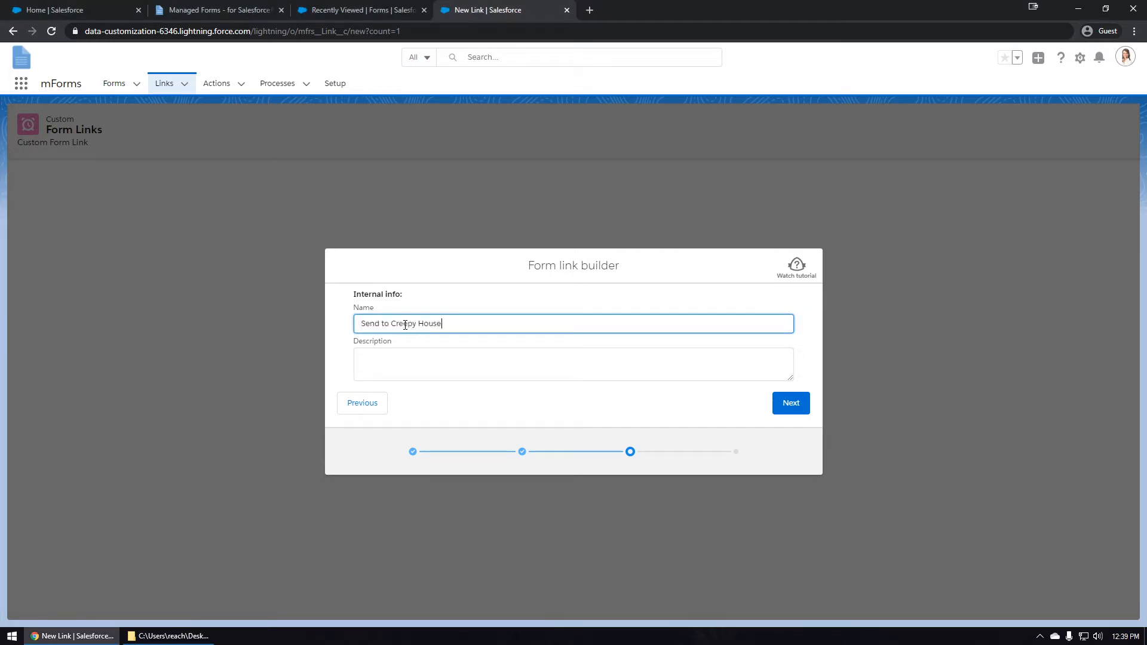
{"action": "left_click", "coordinate": [418, 371]}
{"action": "type", "text": "We always have to go there maybe this will get them to call less"}
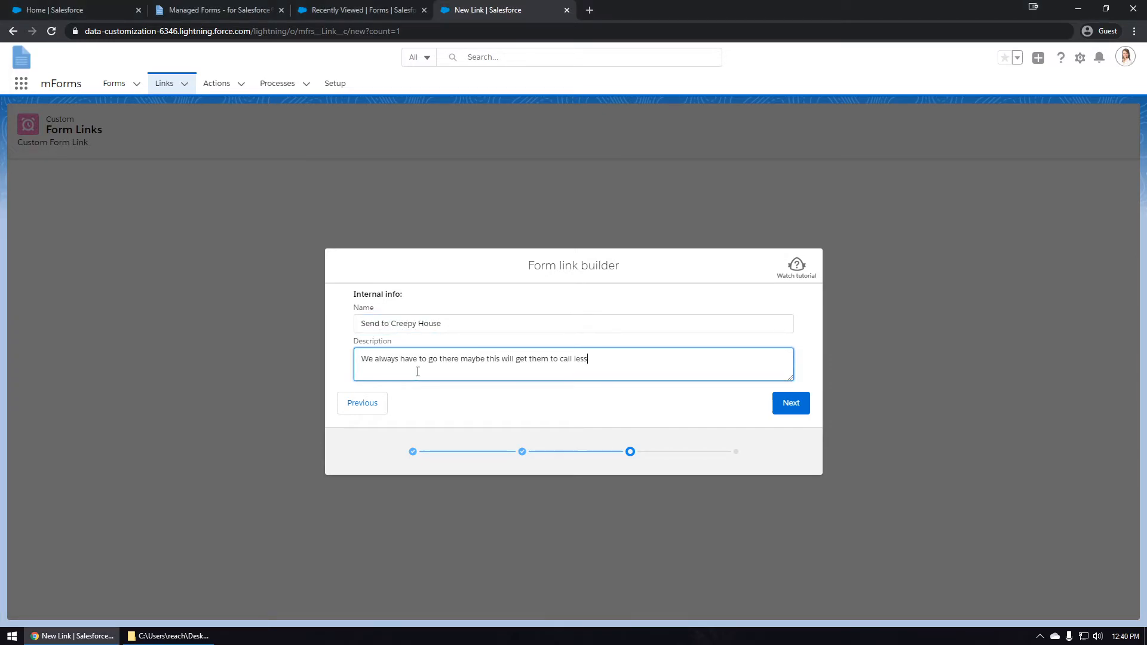
{"action": "left_click", "coordinate": [790, 405]}
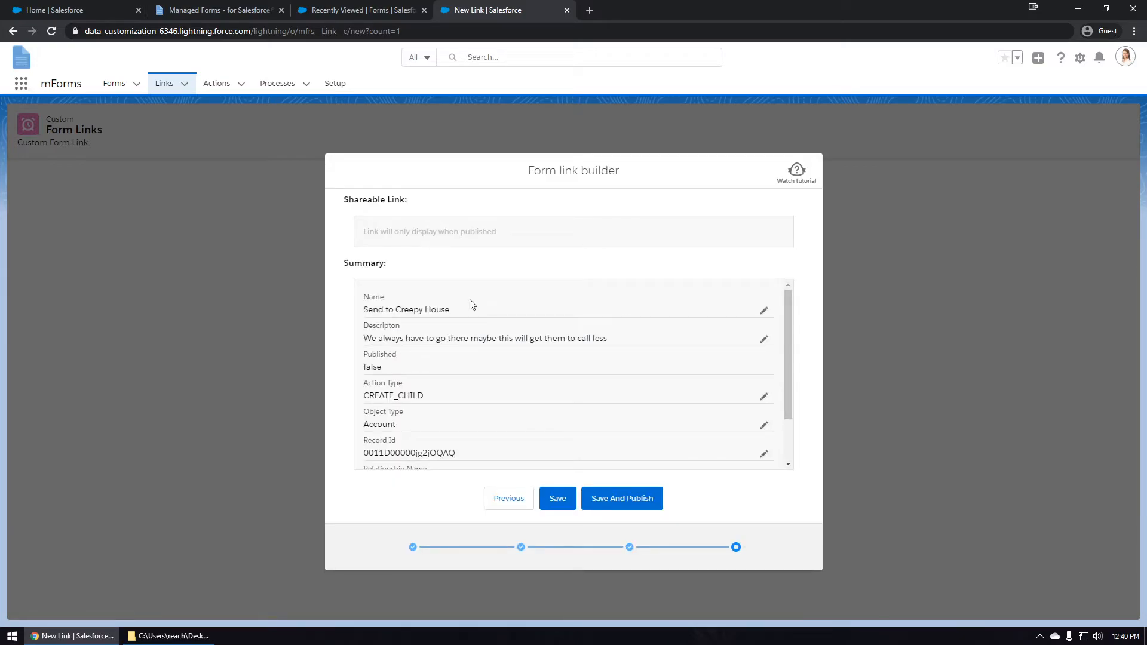
- Save and publish the link, copy it, and open the live form in a new tab
{"action": "scroll", "coordinate": [477, 403], "scroll_direction": "down", "scroll_amount": 2}
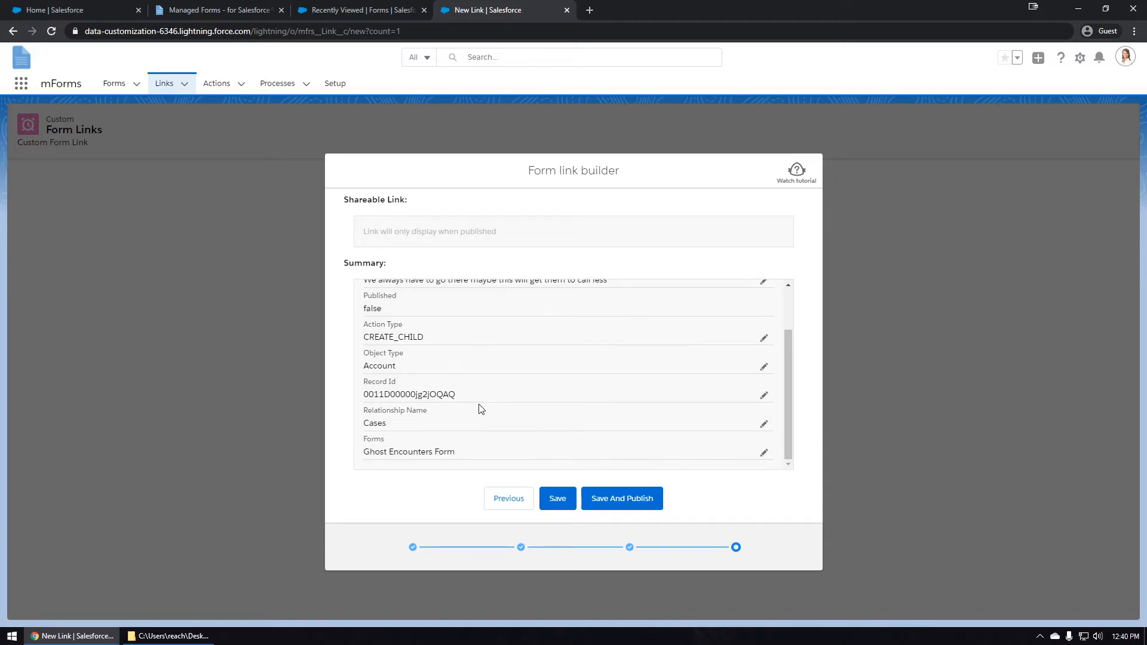
{"action": "scroll", "coordinate": [484, 395], "scroll_direction": "up", "scroll_amount": 2}
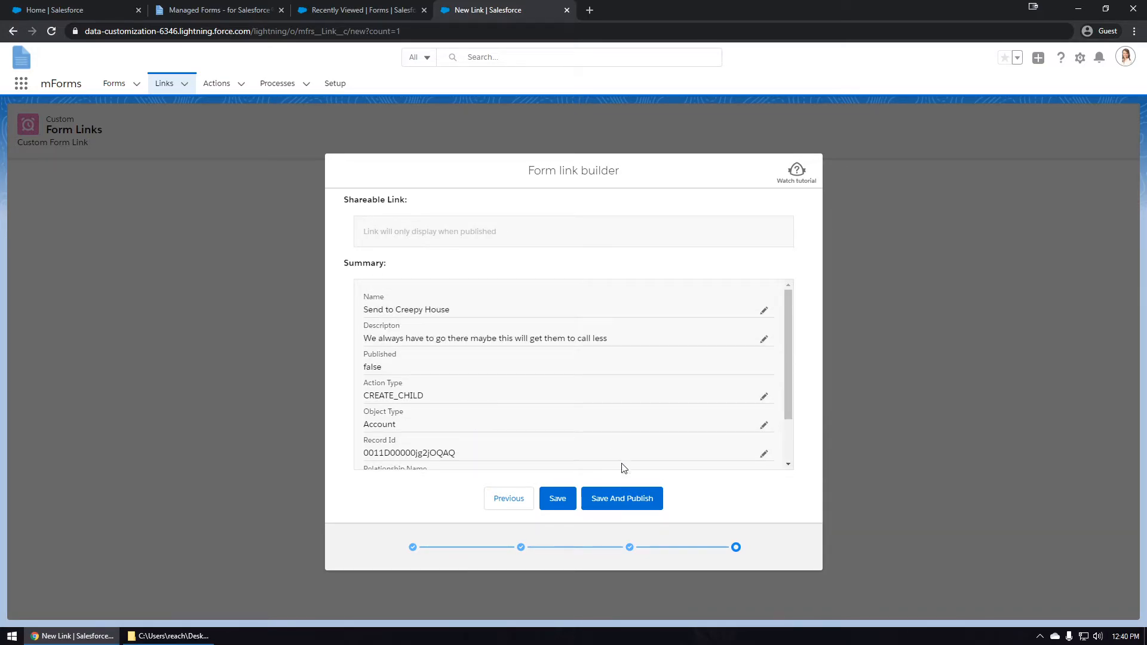
{"action": "left_click", "coordinate": [622, 499]}
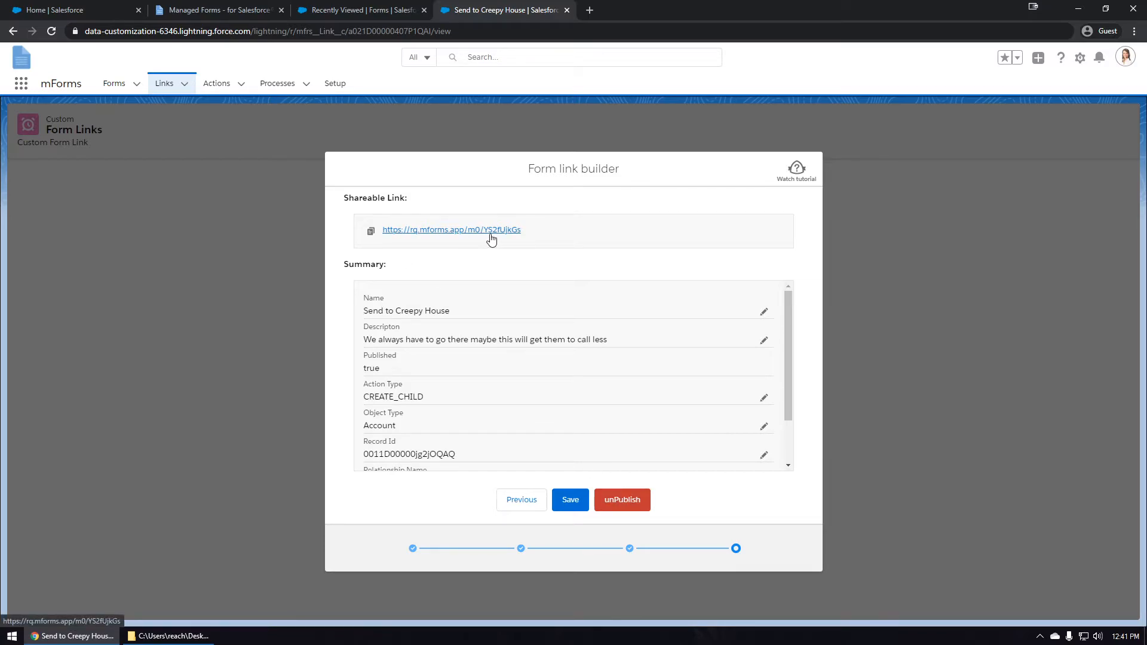
{"action": "left_click", "coordinate": [372, 233]}
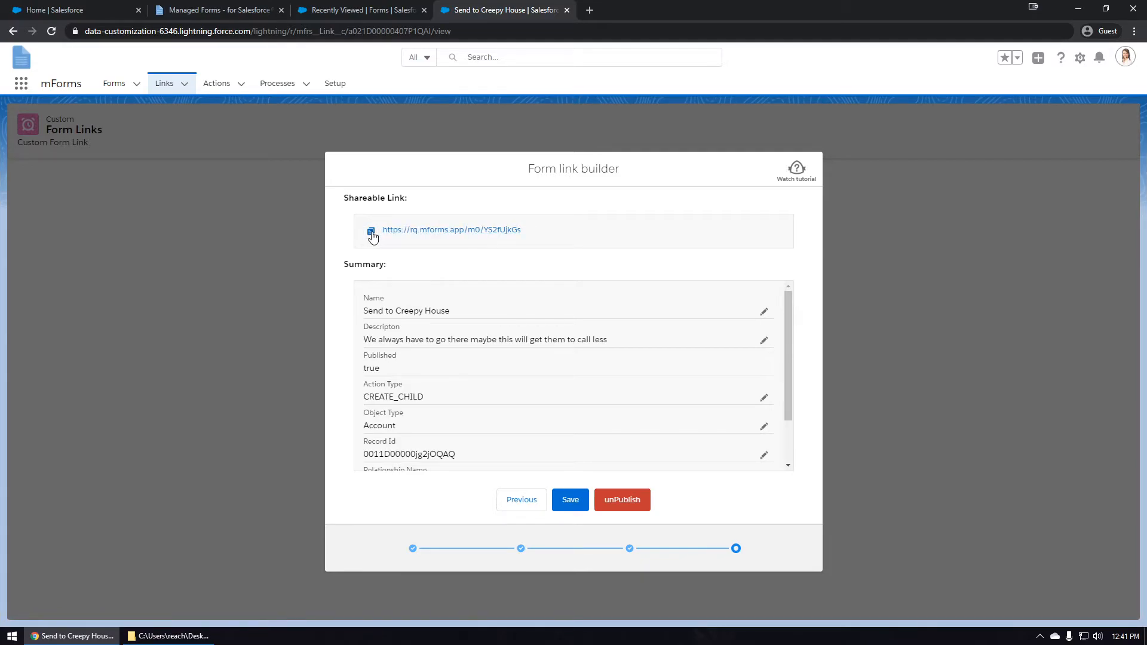
{"action": "left_click", "coordinate": [448, 234]}
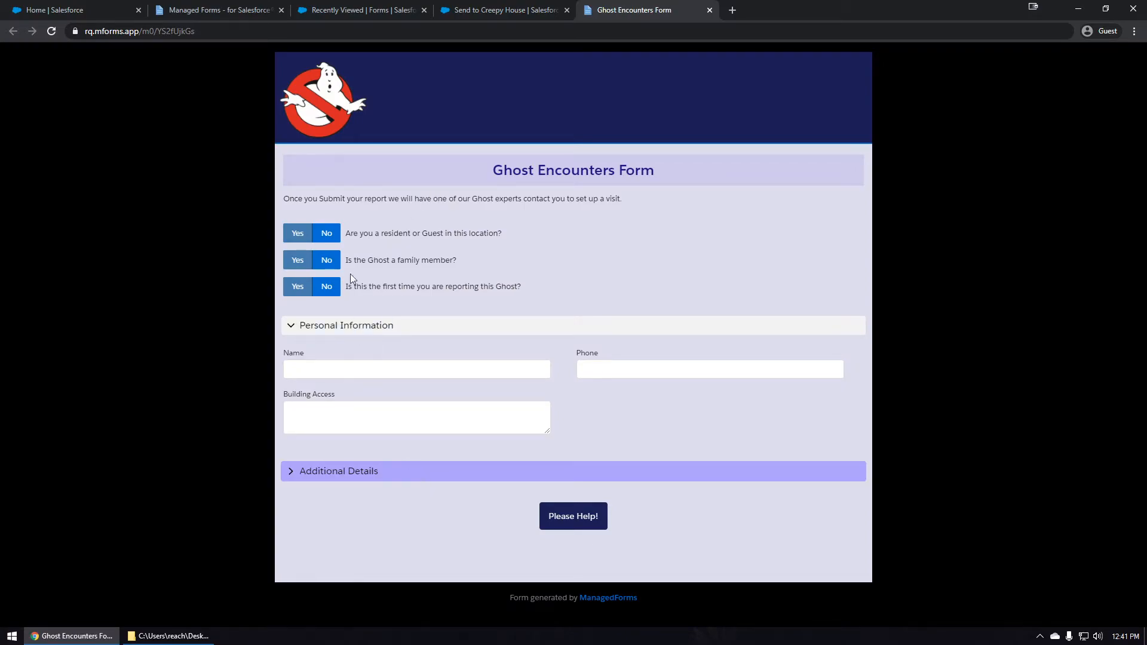
- Answer Yes to all three questions and enter the reporter's name, phone and building access 'JUST SCREAM MY NAME'
{"action": "left_click", "coordinate": [297, 233]}
{"action": "left_click", "coordinate": [297, 259]}
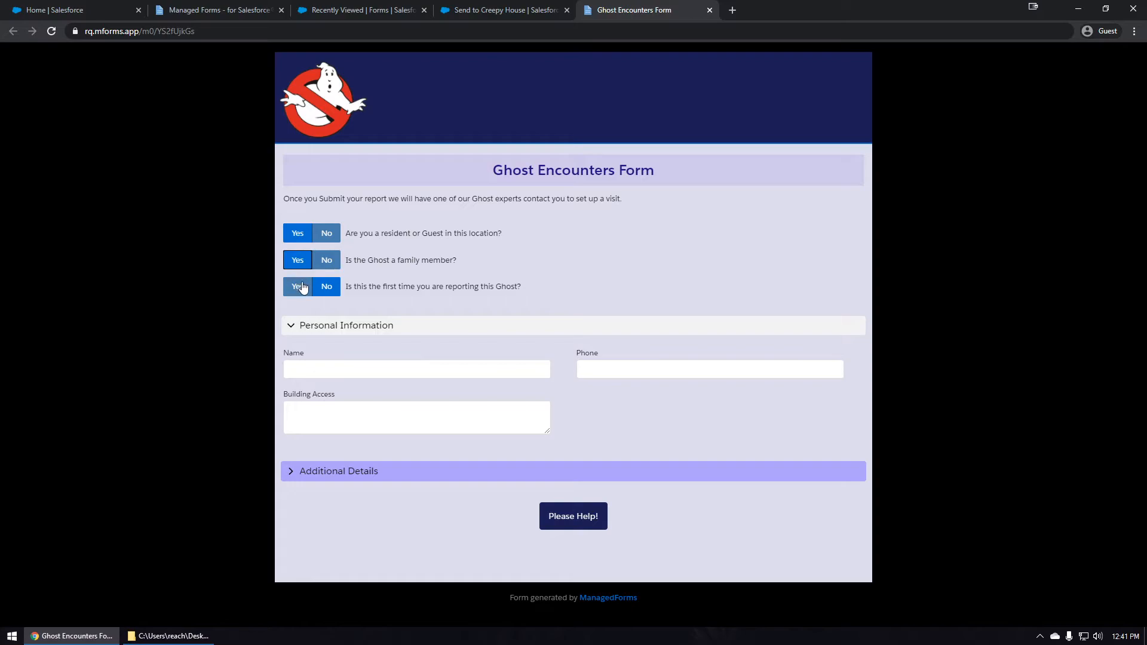
{"action": "left_click", "coordinate": [297, 286]}
{"action": "left_click", "coordinate": [320, 375]}
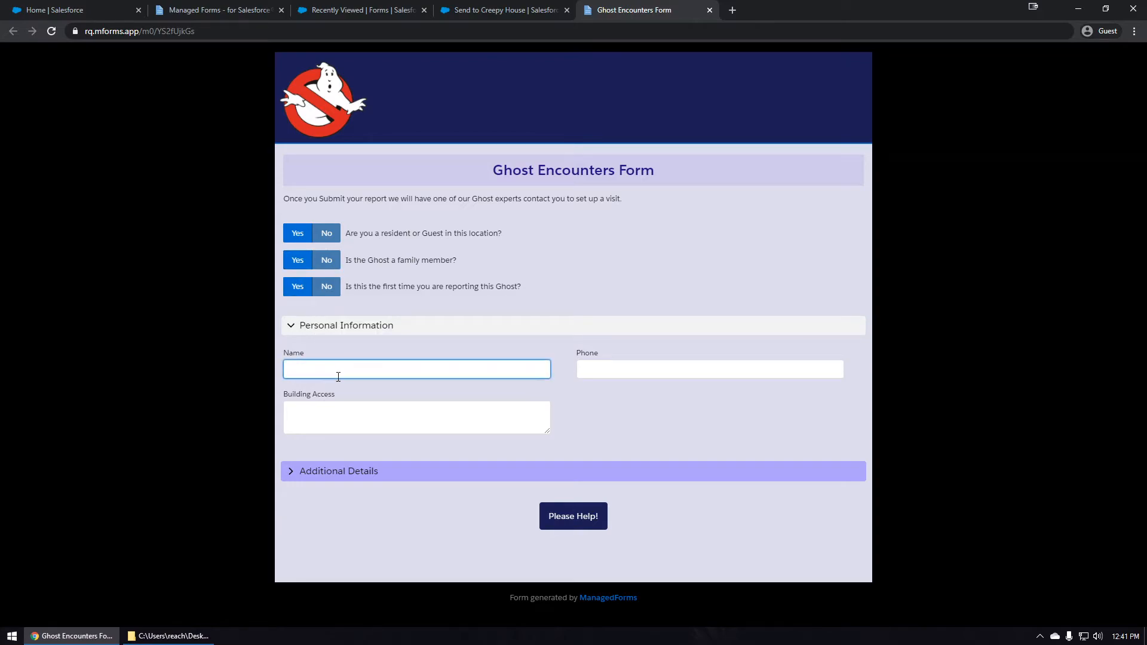
{"action": "type", "text": "John Dont"}
{"action": "key", "text": "Tab"}
{"action": "type", "text": "666 999 6666"}
{"action": "left_click", "coordinate": [503, 412]}
{"action": "type", "text": "JUST SCREAM MY NAME"}
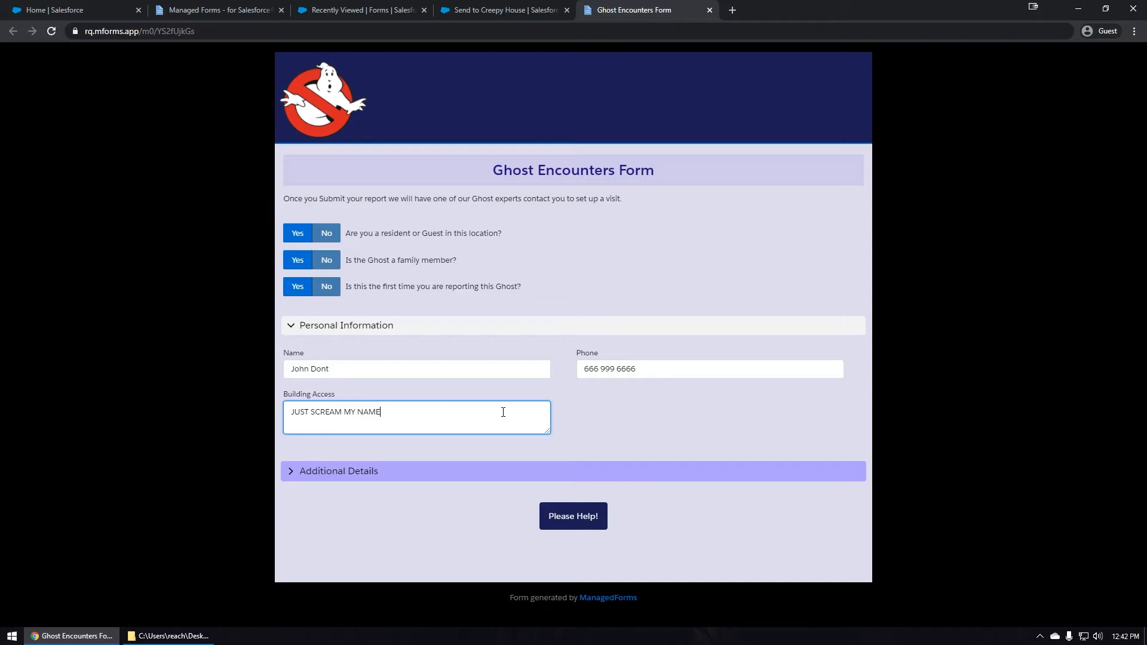
- Expand Additional Details, describe the ghost as 'It's a big on' and set size to large
{"action": "left_click", "coordinate": [330, 480]}
{"action": "scroll", "coordinate": [329, 471], "scroll_direction": "down", "scroll_amount": 1}
{"action": "left_click", "coordinate": [316, 459]}
{"action": "type", "text": "I"}
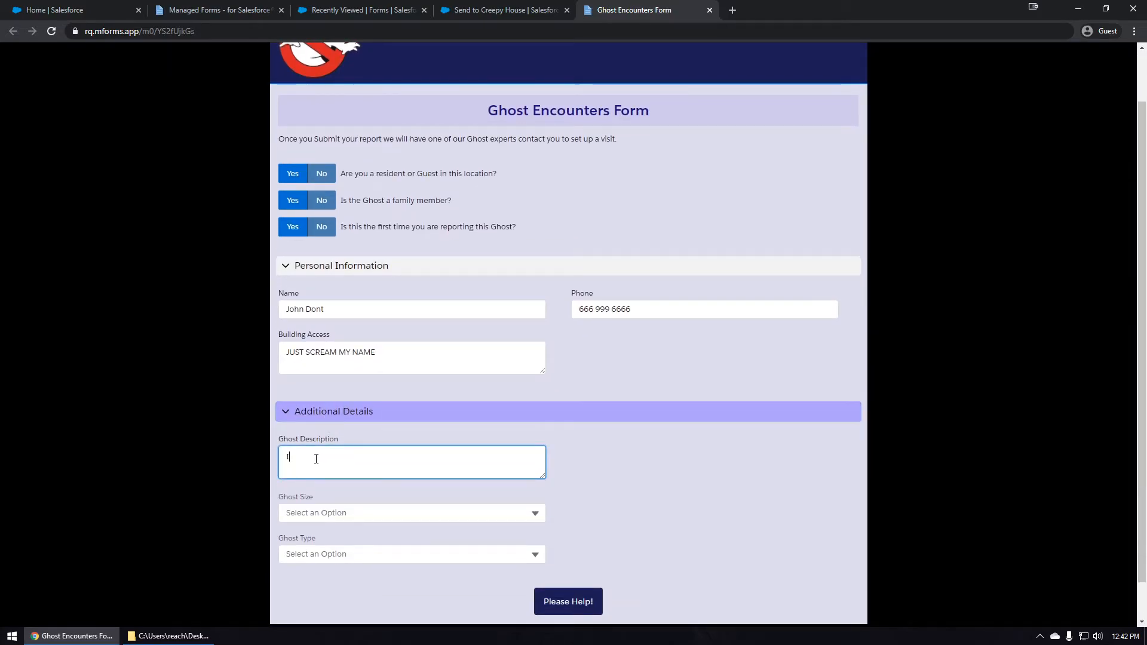
{"action": "type", "text": "t's a big one"}
{"action": "left_click", "coordinate": [361, 512]}
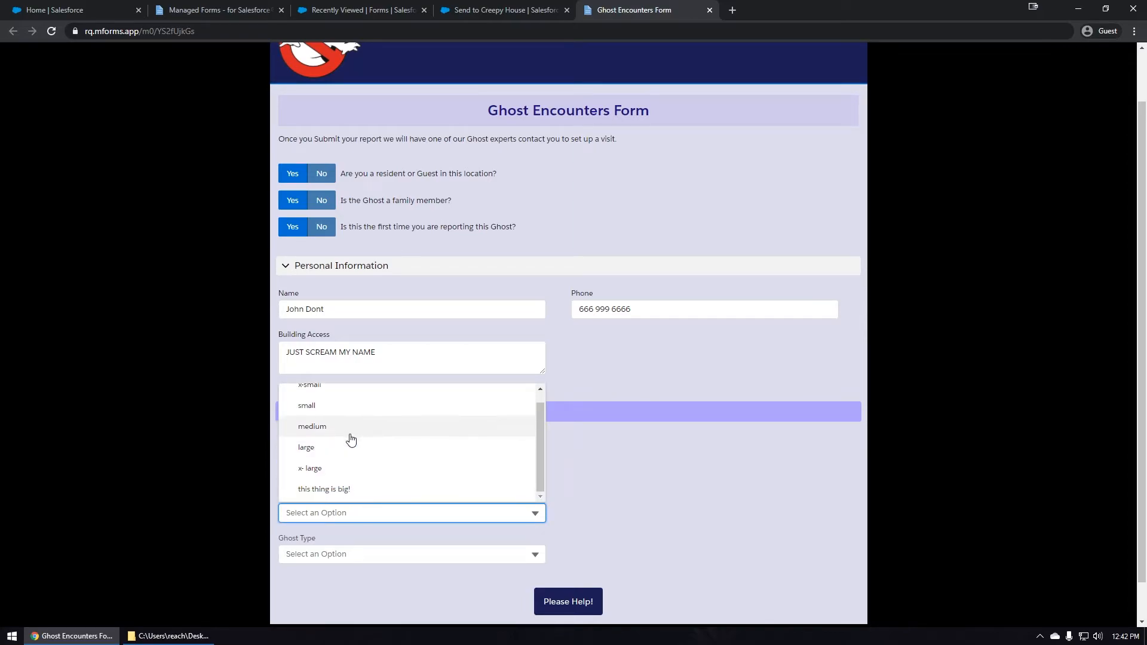
{"action": "left_click", "coordinate": [330, 458]}
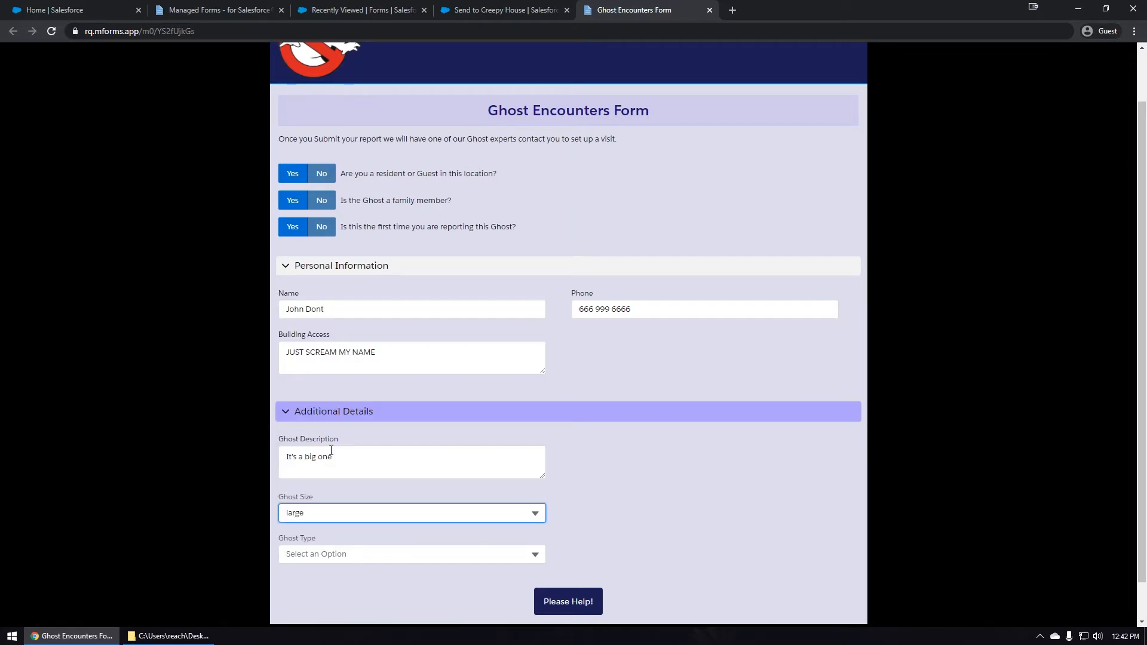
- Change ghost size to x-large, set type to It's a Dragon and a Ghost, and submit the report
{"action": "left_click", "coordinate": [330, 553]}
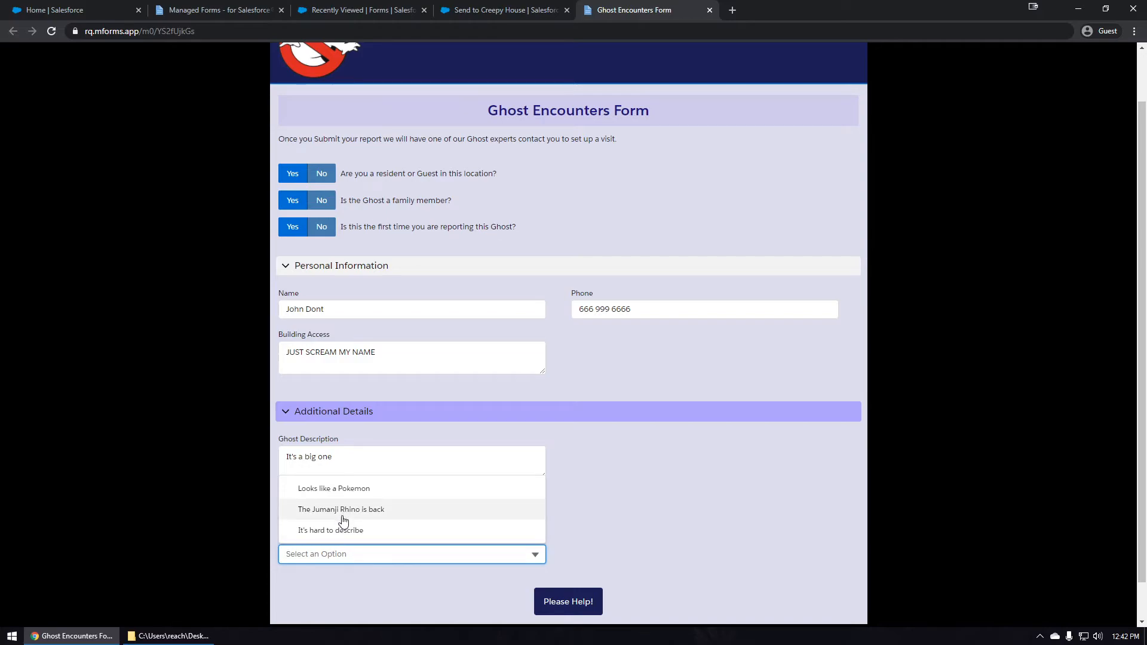
{"action": "left_click", "coordinate": [639, 517]}
{"action": "left_click", "coordinate": [404, 514]}
{"action": "left_click", "coordinate": [362, 480]}
{"action": "left_click", "coordinate": [331, 554]}
{"action": "left_click", "coordinate": [349, 511]}
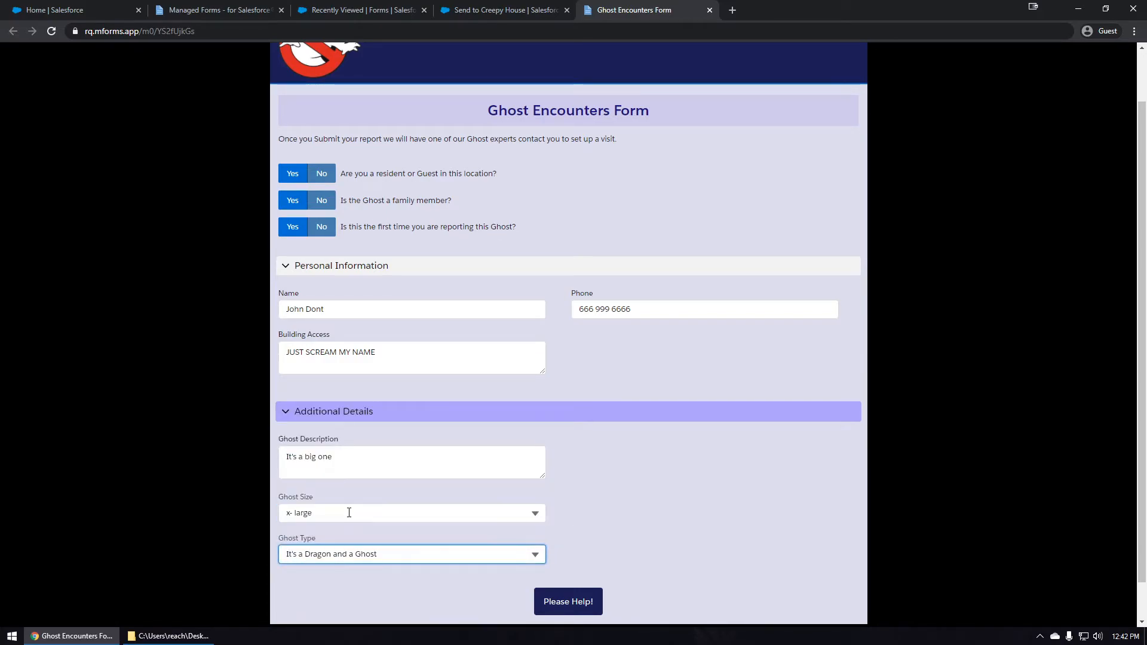
{"action": "scroll", "coordinate": [563, 517], "scroll_direction": "down", "scroll_amount": 1}
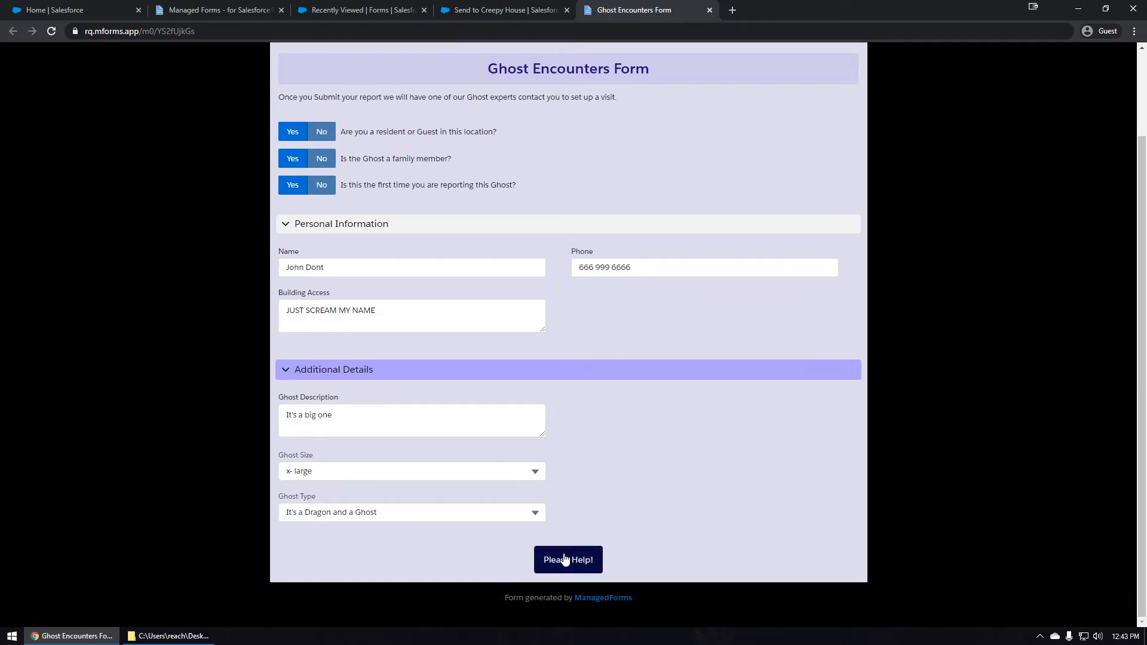
{"action": "left_click", "coordinate": [563, 561]}
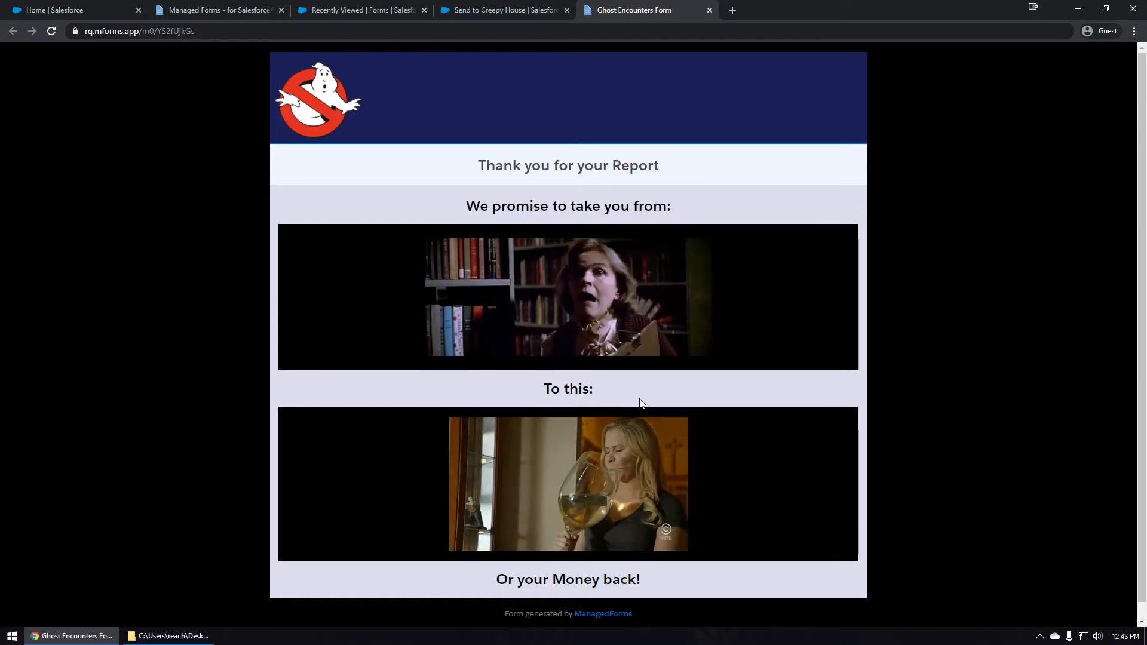
- Close the form, switch to the Service app and open the Creepy house on the corner account
{"action": "middle_click", "coordinate": [652, 13]}
{"action": "left_click", "coordinate": [21, 83]}
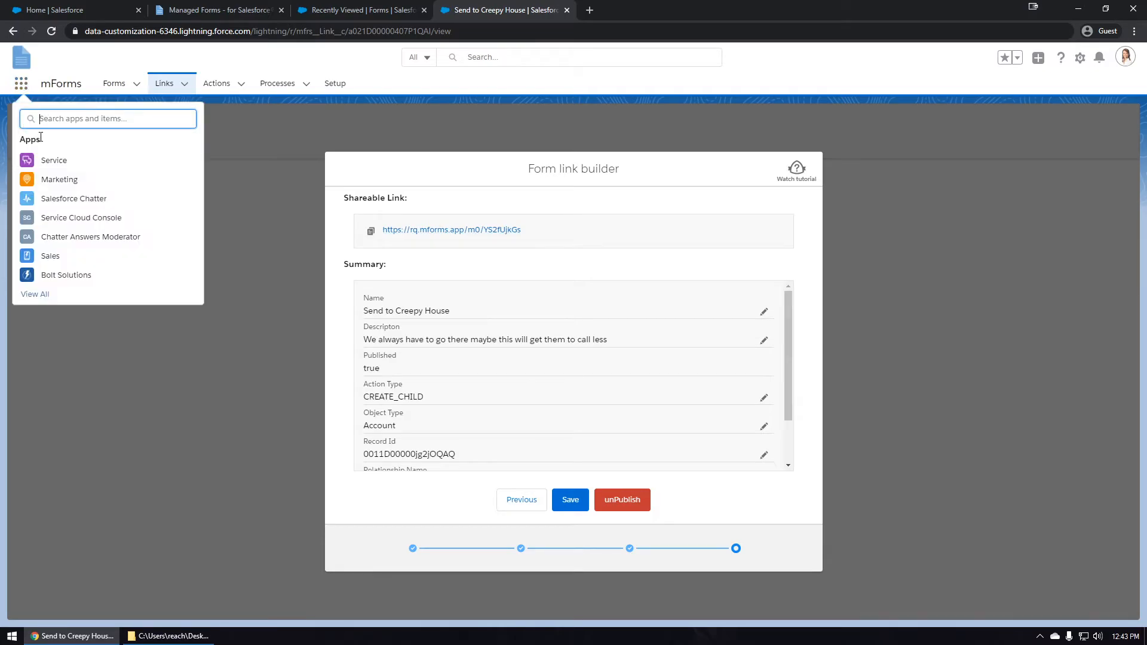
{"action": "left_click", "coordinate": [53, 161]}
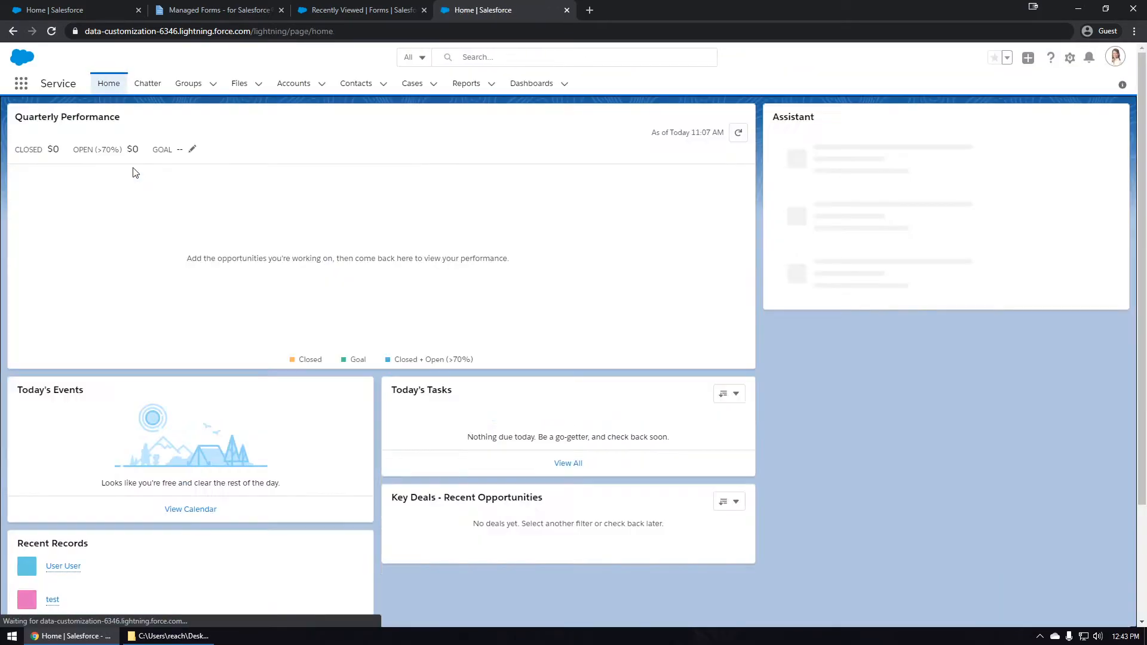
{"action": "left_click", "coordinate": [293, 83]}
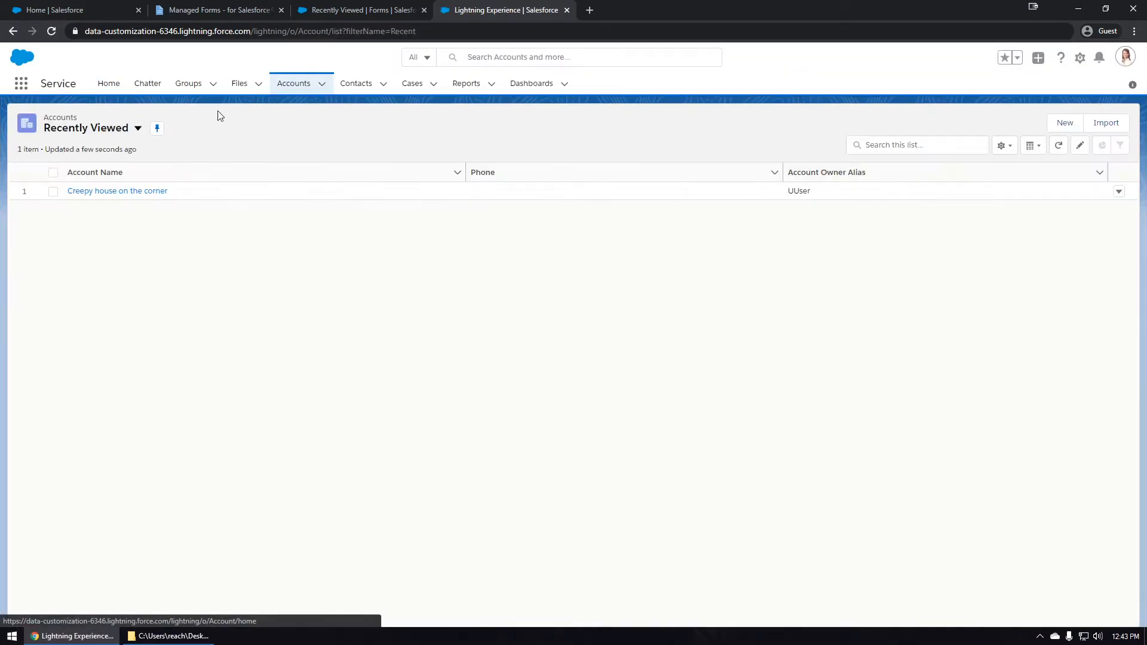
{"action": "left_click", "coordinate": [108, 191]}
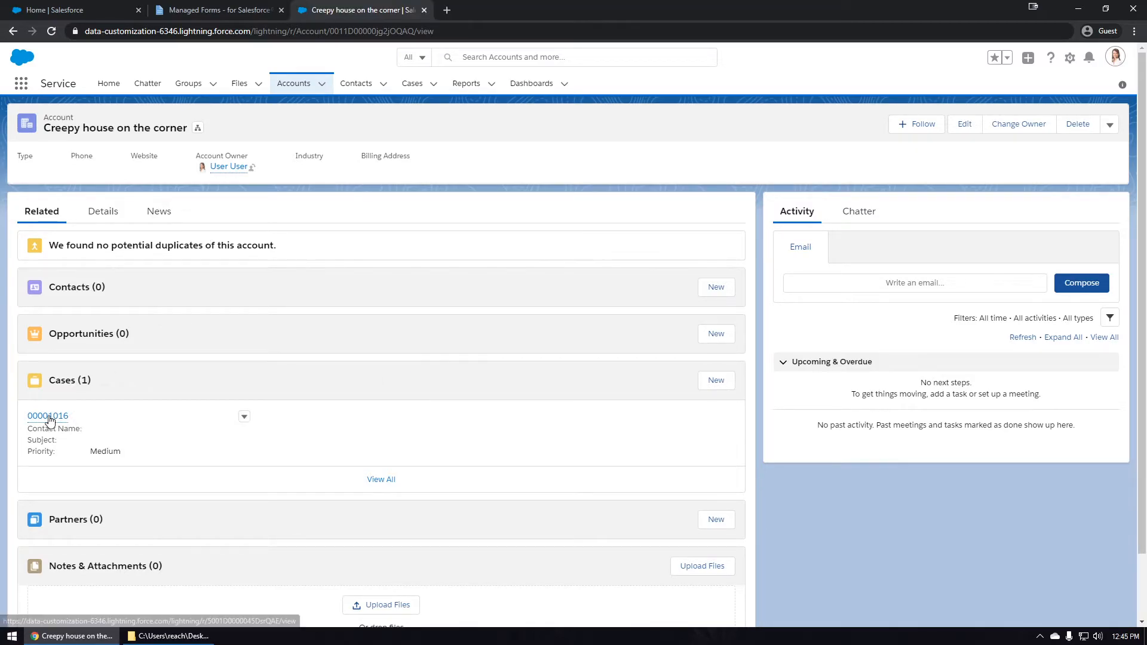
- Open case 00001016 and scroll through its ghost detail fields
{"action": "left_click", "coordinate": [47, 417]}
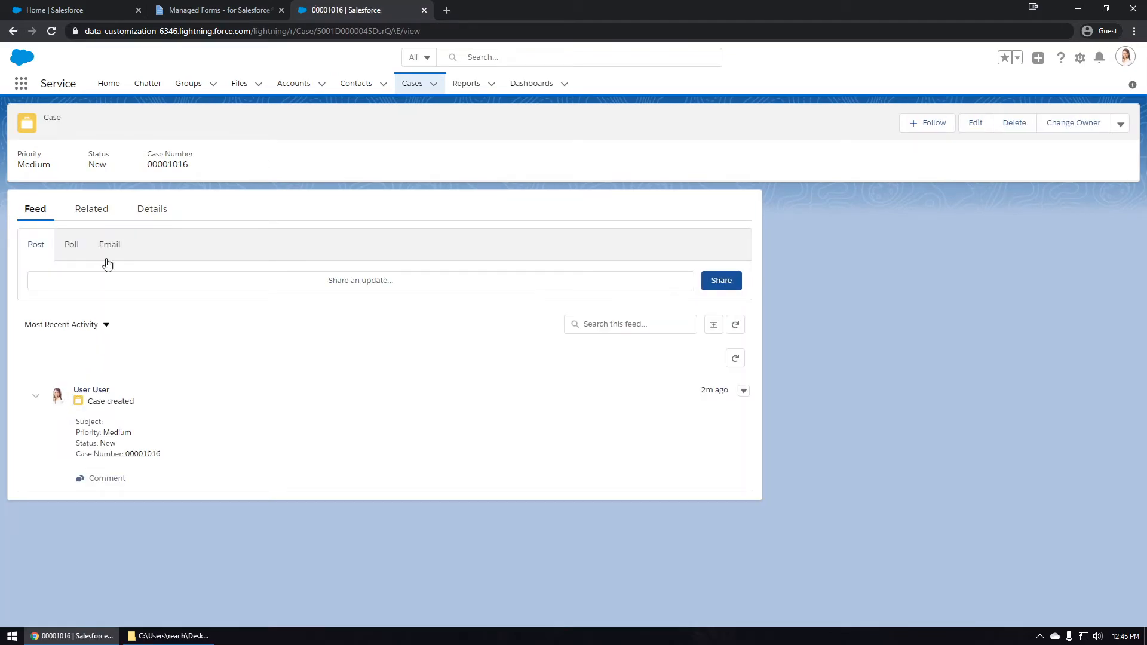
{"action": "left_click", "coordinate": [163, 210]}
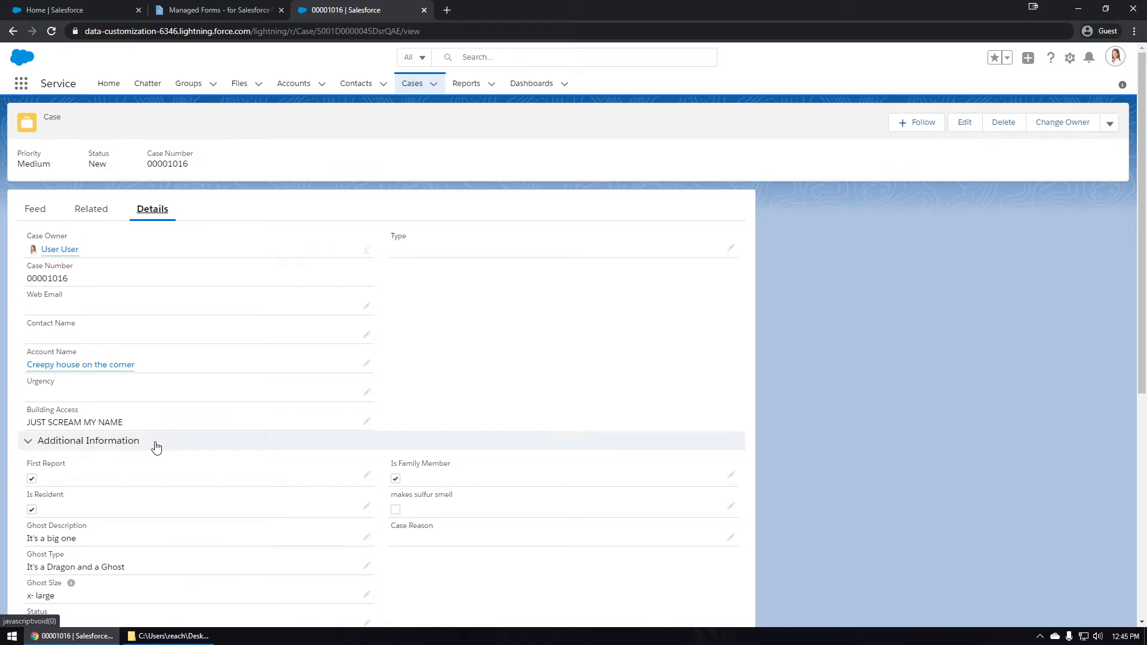
{"action": "scroll", "coordinate": [156, 448], "scroll_direction": "down", "scroll_amount": 1}
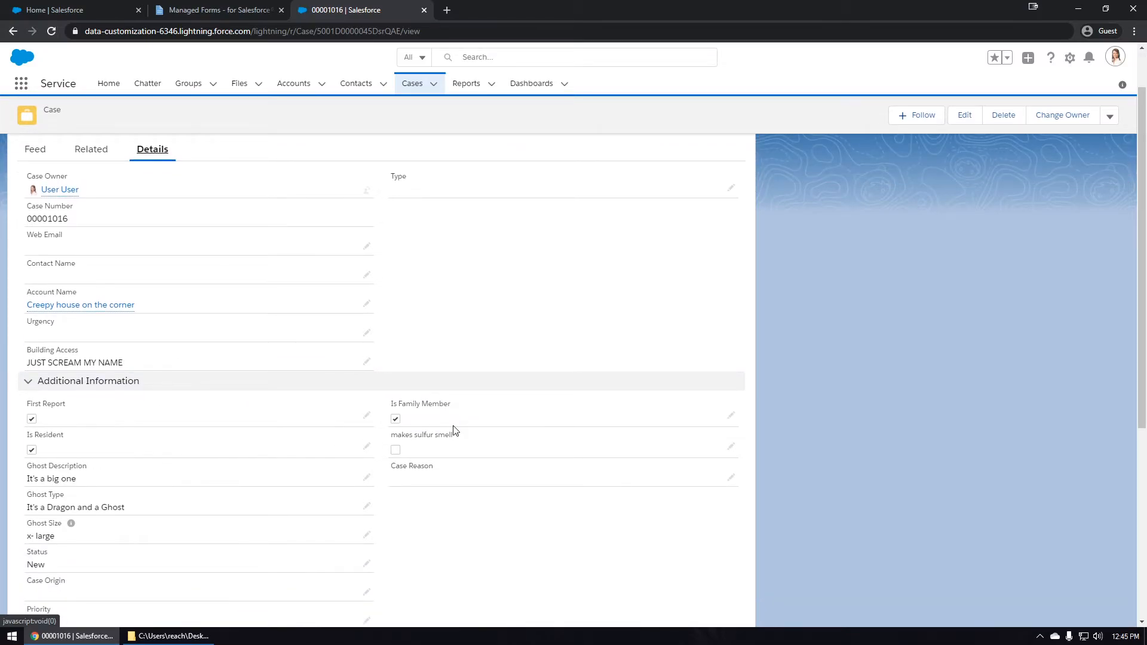
{"action": "scroll", "coordinate": [242, 432], "scroll_direction": "down", "scroll_amount": 1}
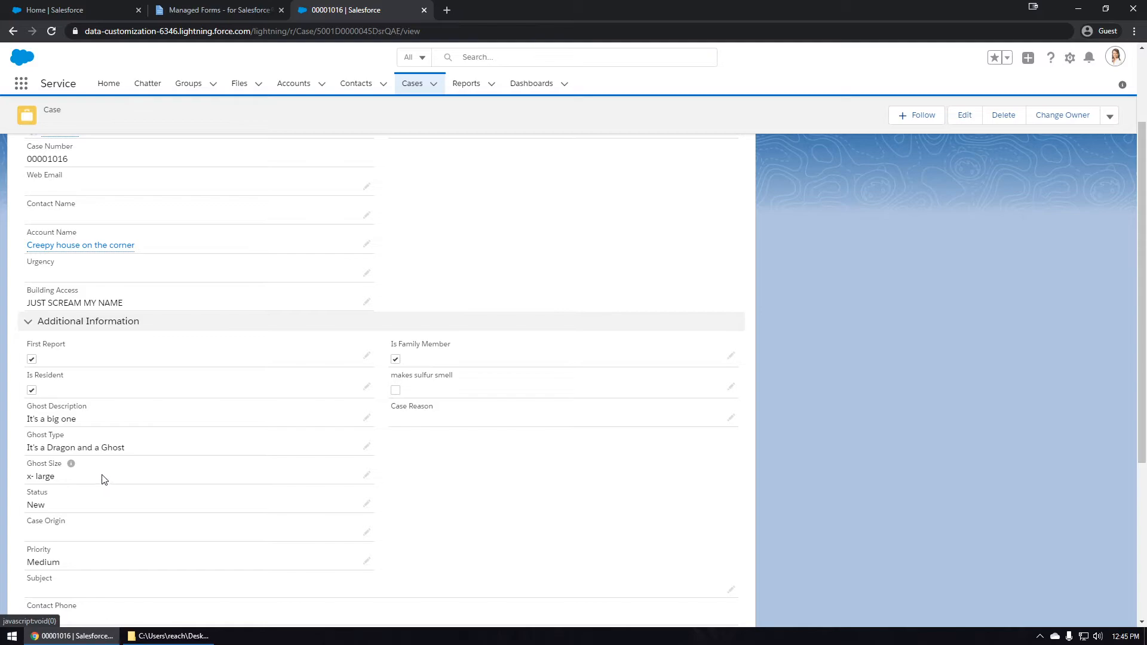
{"action": "scroll", "coordinate": [166, 451], "scroll_direction": "up", "scroll_amount": 2}
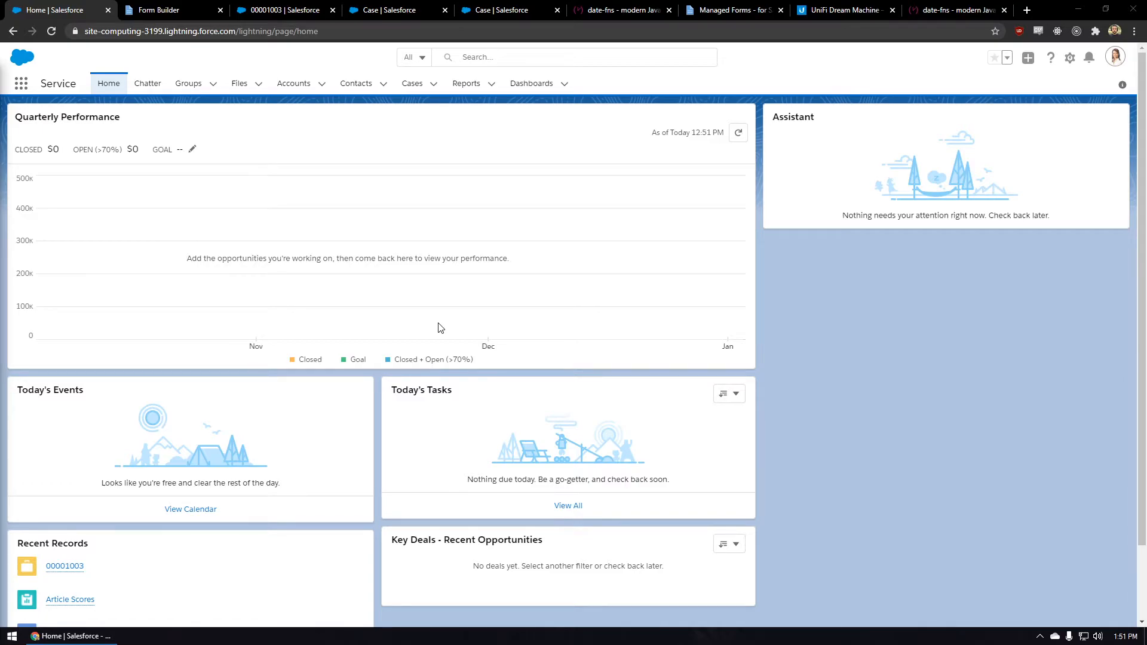
- Place the BestAction component on case 00001003's record page layout, save it, and return to the case
{"action": "left_click", "coordinate": [408, 88]}
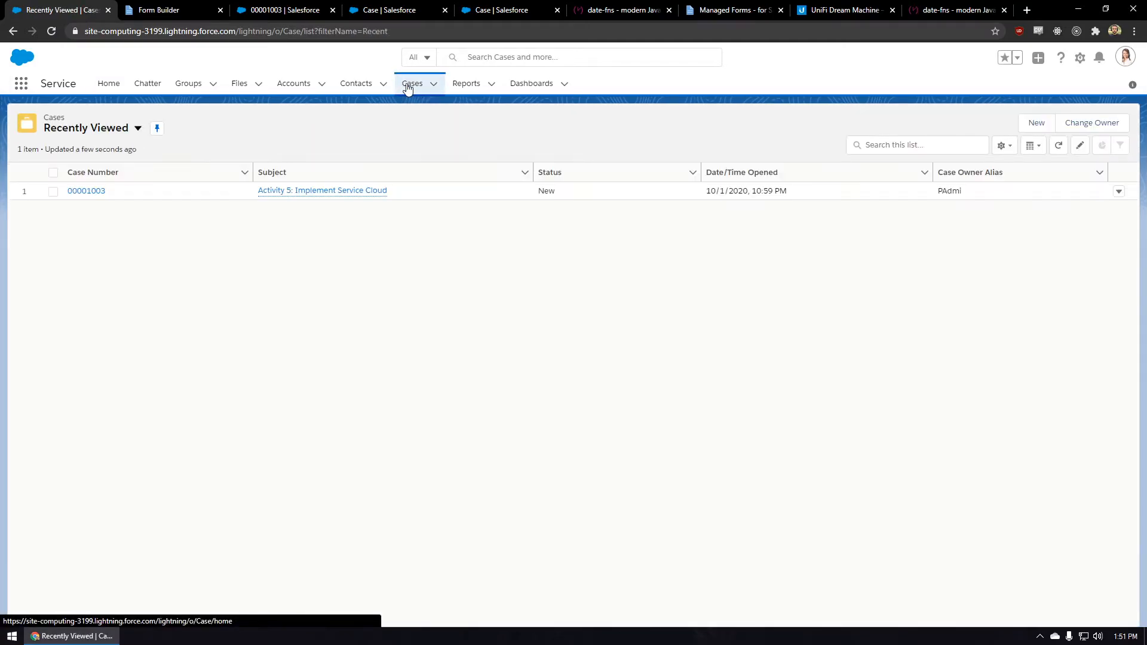
{"action": "left_click", "coordinate": [89, 192]}
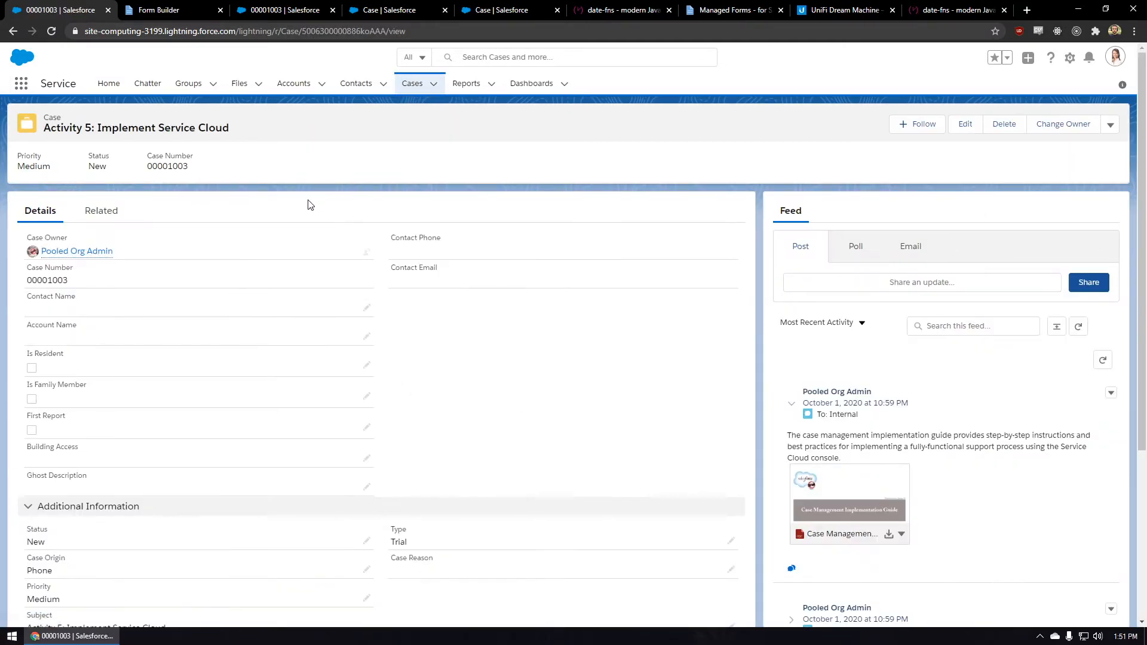
{"action": "left_click", "coordinate": [1069, 58]}
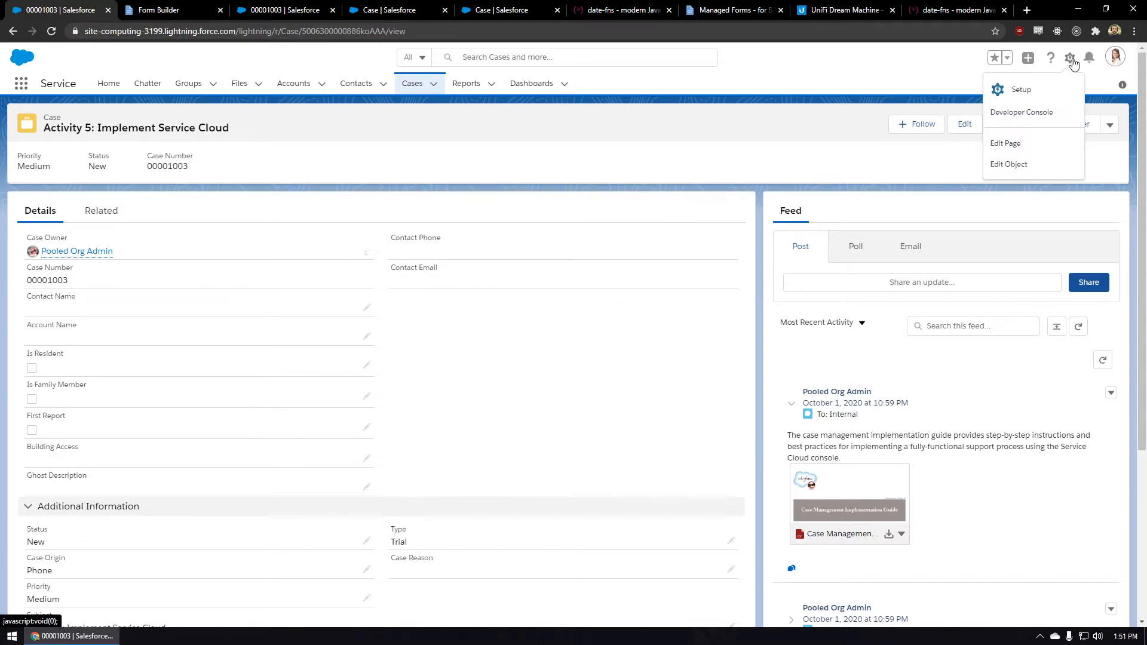
{"action": "left_click", "coordinate": [1007, 145]}
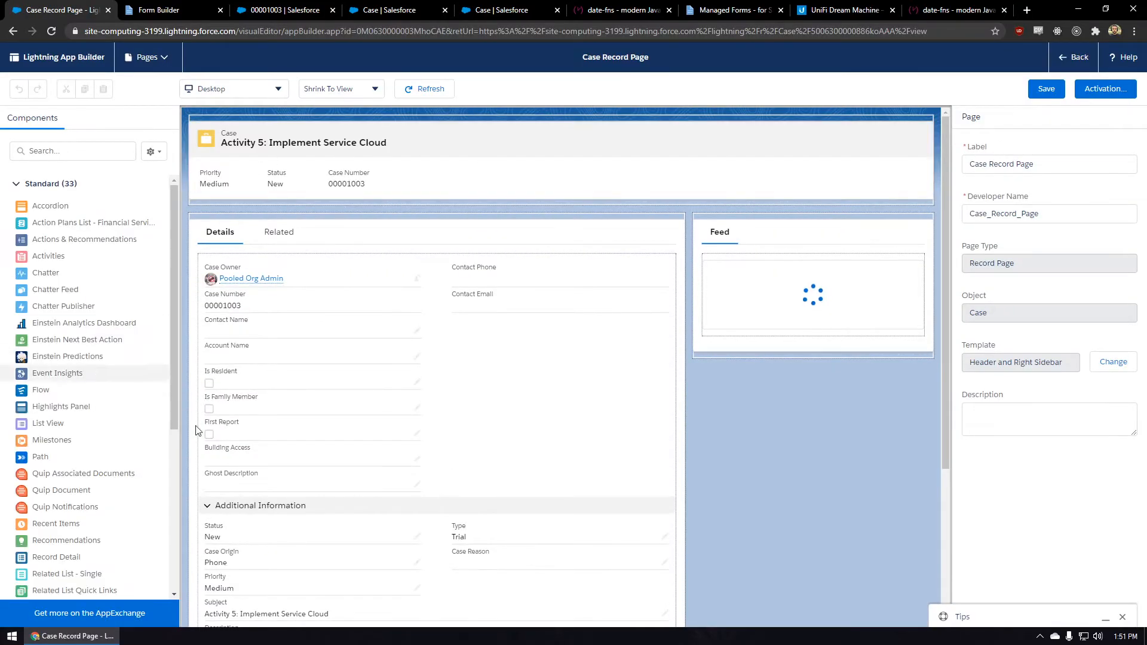
{"action": "scroll", "coordinate": [72, 371], "scroll_direction": "down", "scroll_amount": 5}
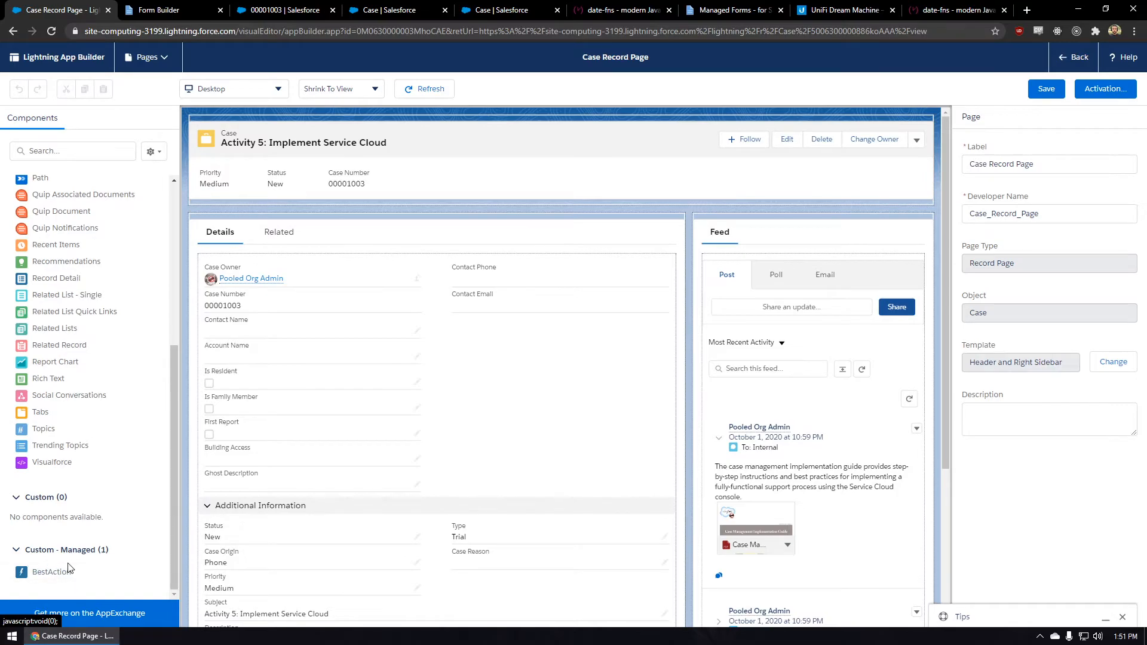
{"action": "left_click_drag", "start_coordinate": [66, 574], "coordinate": [807, 226]}
{"action": "left_click", "coordinate": [1047, 93]}
{"action": "left_click", "coordinate": [1069, 65]}
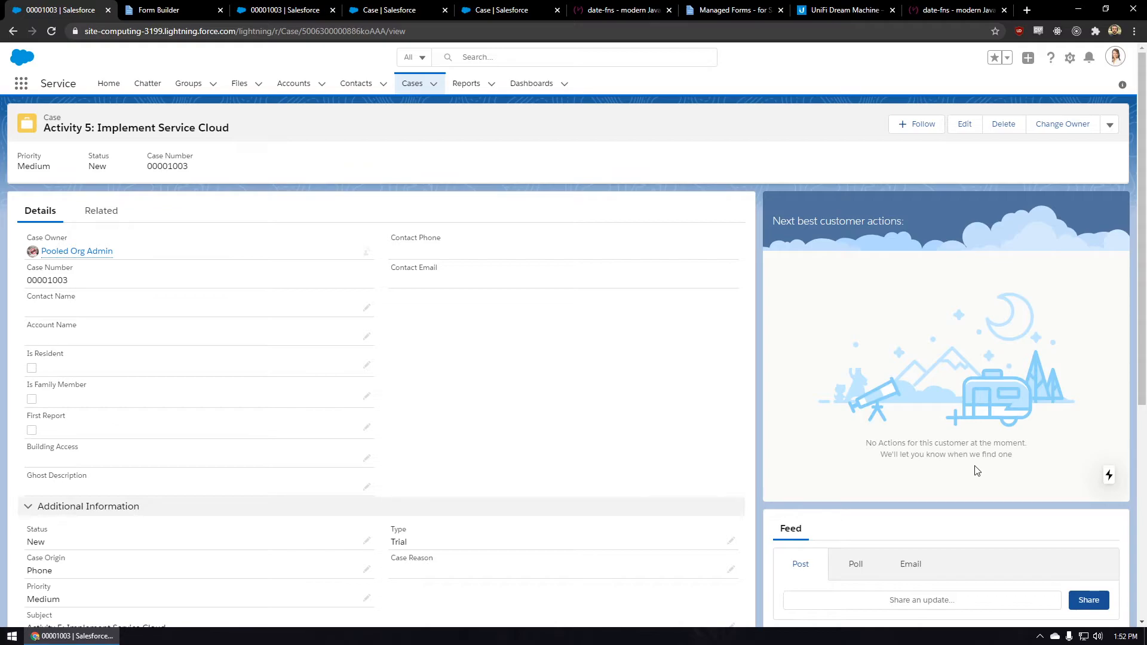
- Start a new action from the Actions list in the mForms app
{"action": "left_click", "coordinate": [21, 84]}
{"action": "left_click", "coordinate": [35, 294]}
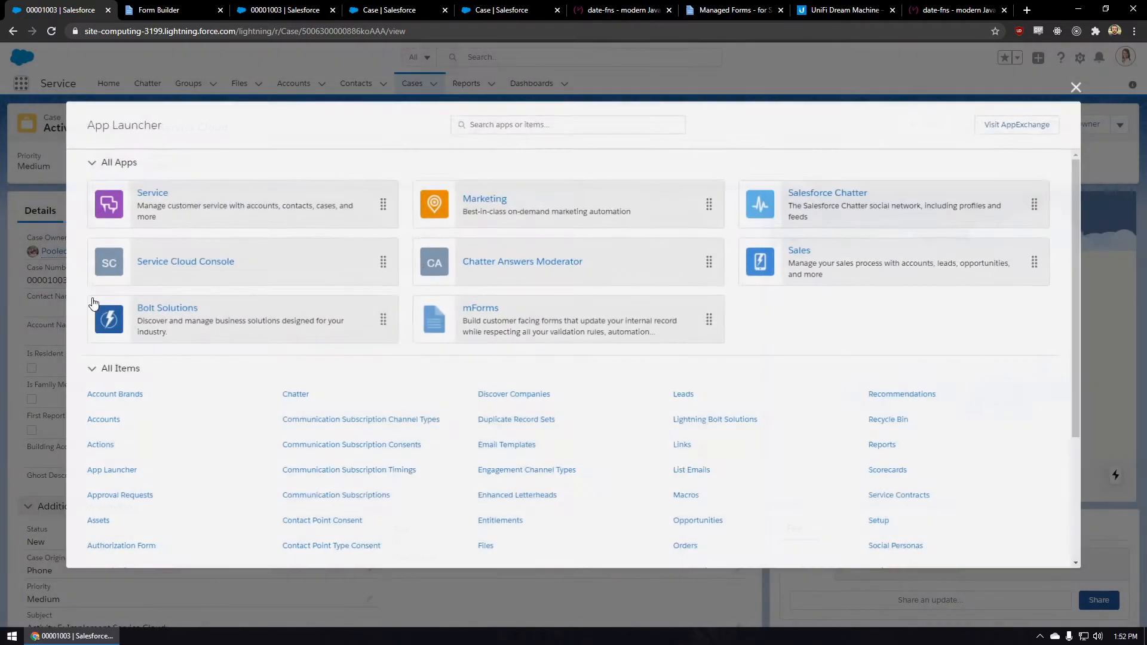
{"action": "left_click", "coordinate": [443, 326]}
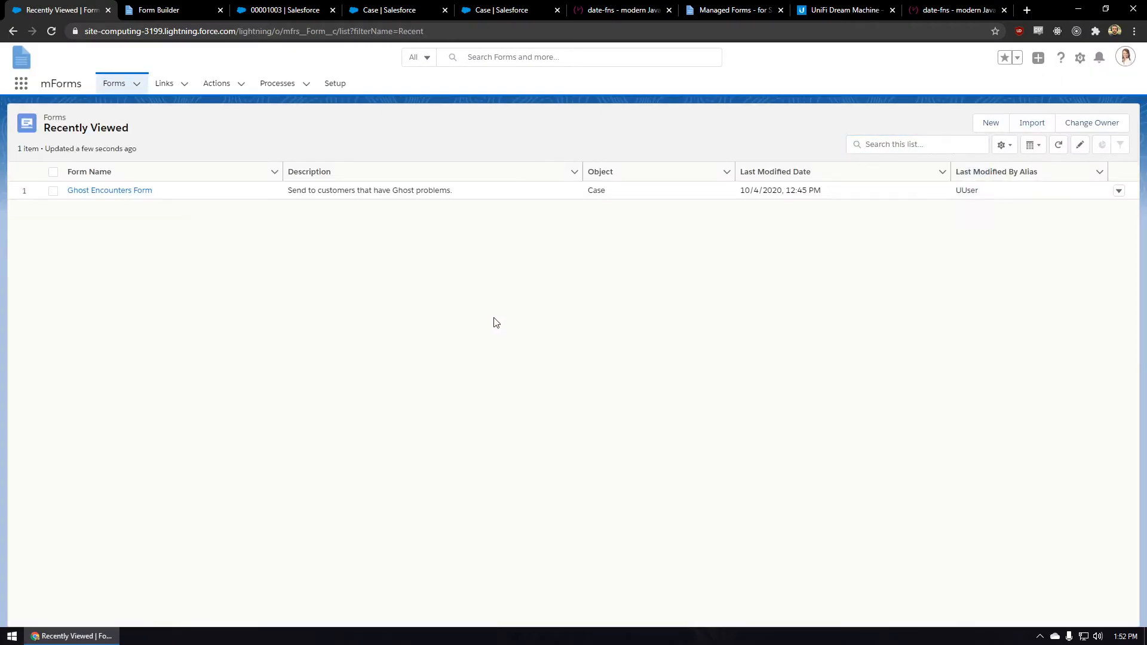
{"action": "left_click", "coordinate": [208, 84]}
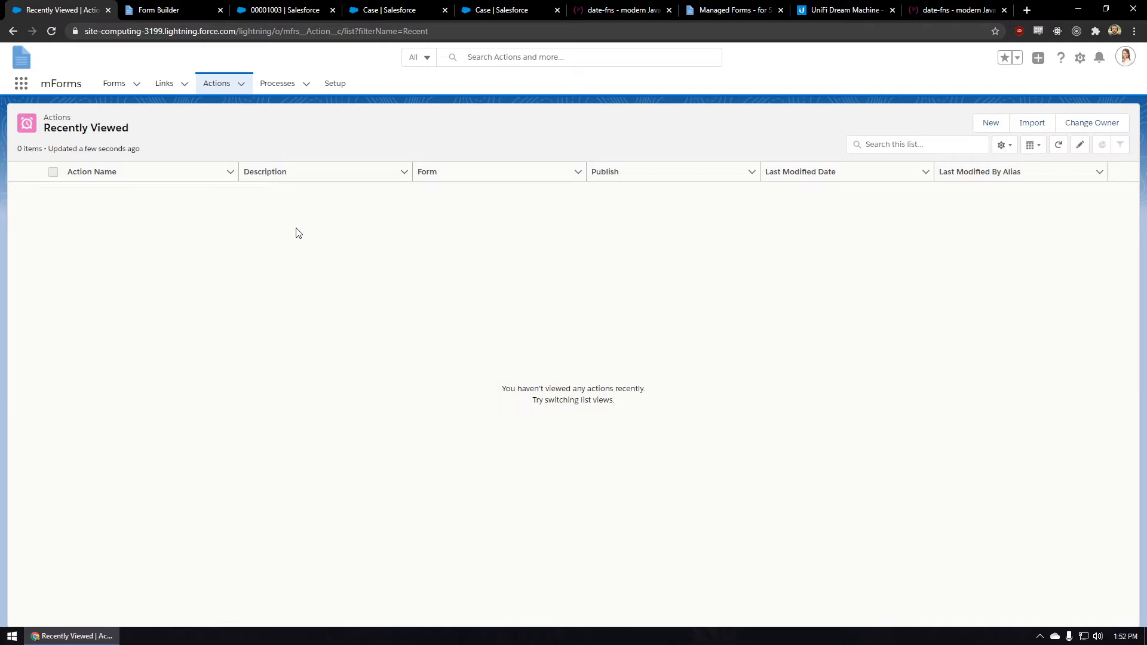
{"action": "left_click", "coordinate": [977, 124]}
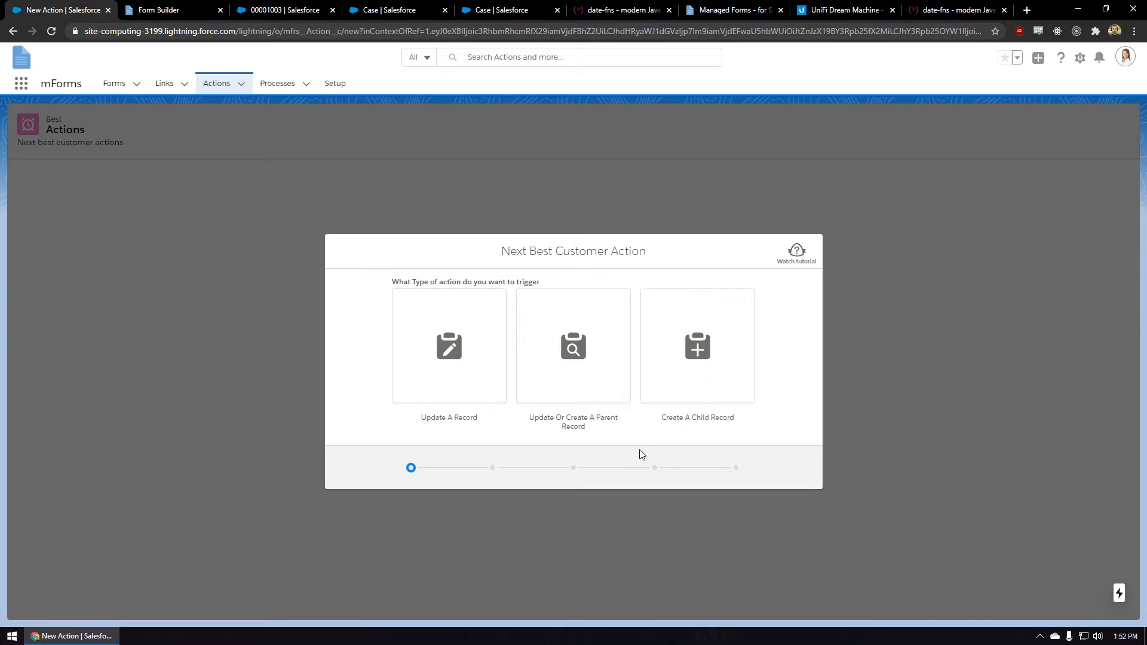
- Configure an Update A Record action on Case, sending Ghost Encounters Form to Email Address with data shown
{"action": "left_click", "coordinate": [429, 353]}
{"action": "left_click", "coordinate": [384, 302]}
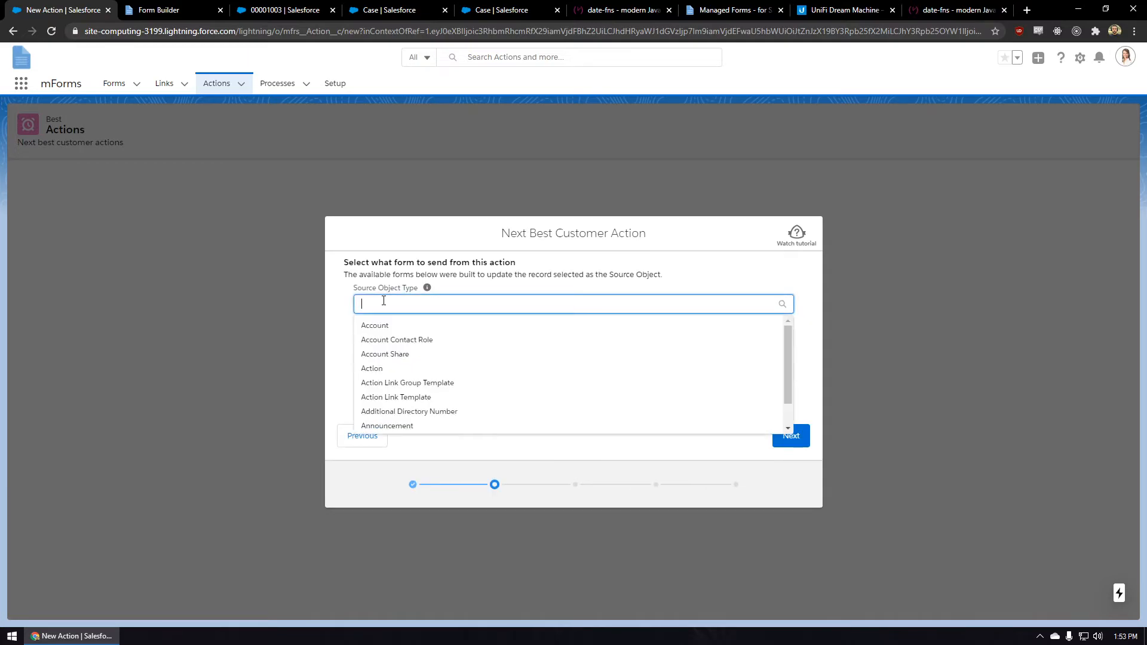
{"action": "type", "text": "case"}
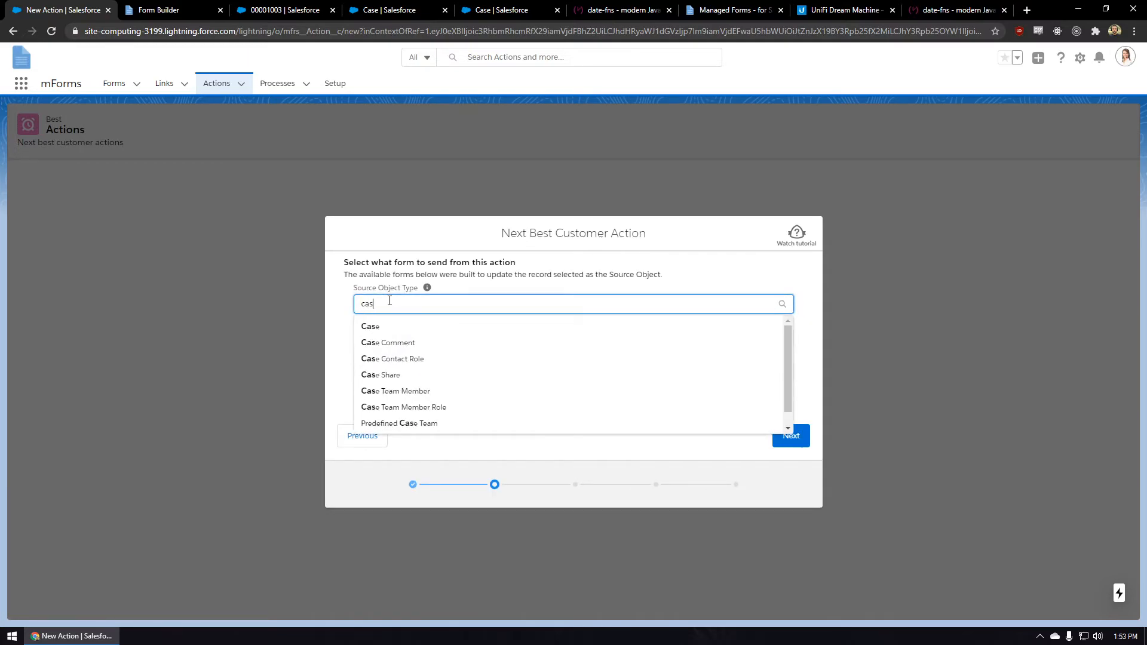
{"action": "left_click", "coordinate": [371, 327]}
{"action": "left_click", "coordinate": [392, 338]}
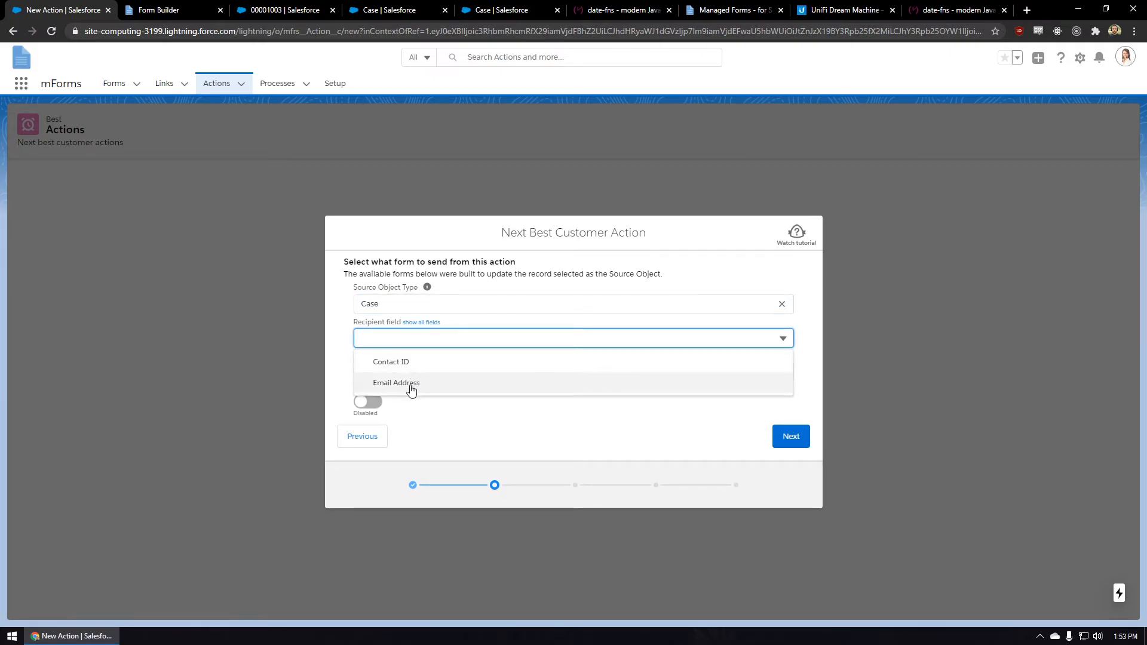
{"action": "left_click", "coordinate": [441, 388]}
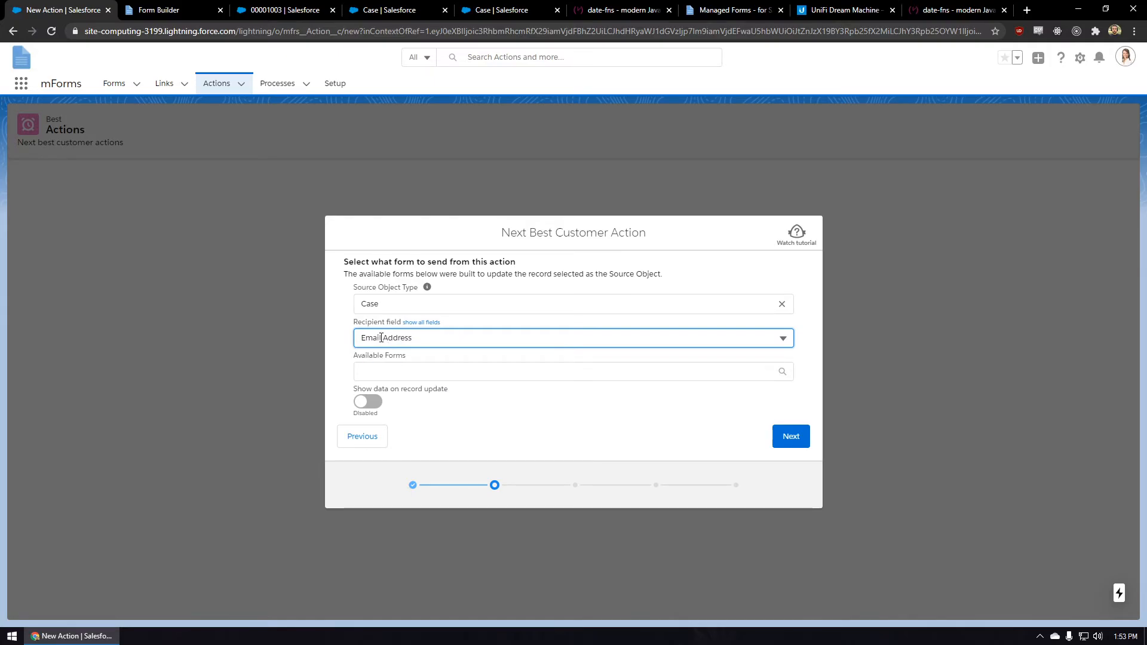
{"action": "left_click", "coordinate": [400, 367]}
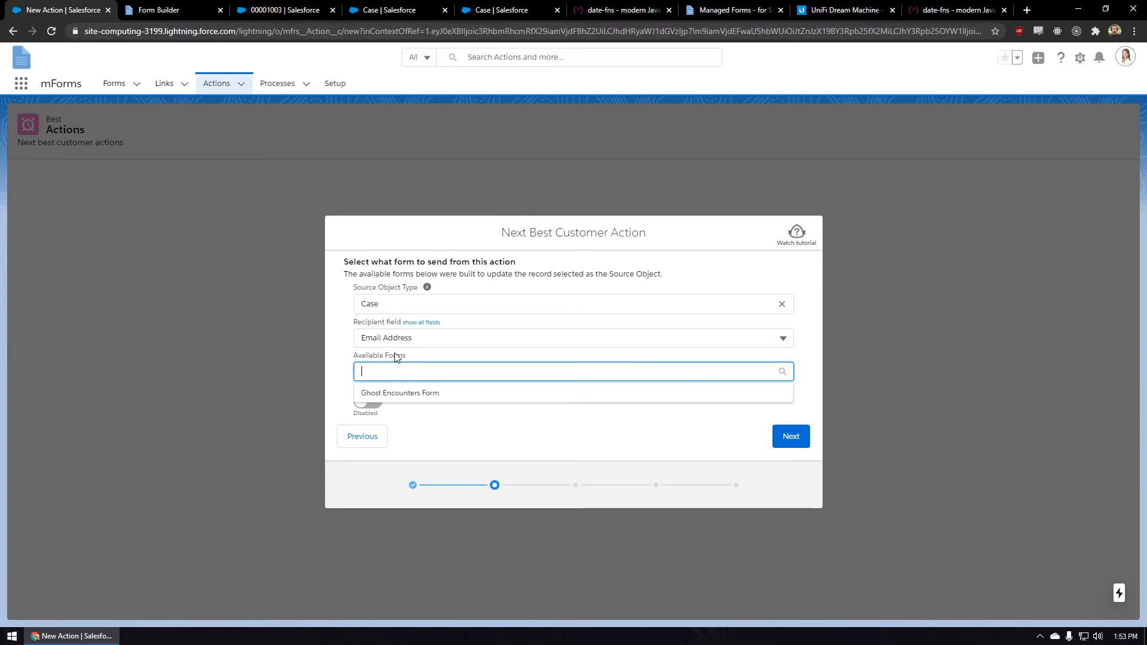
{"action": "left_click", "coordinate": [380, 394]}
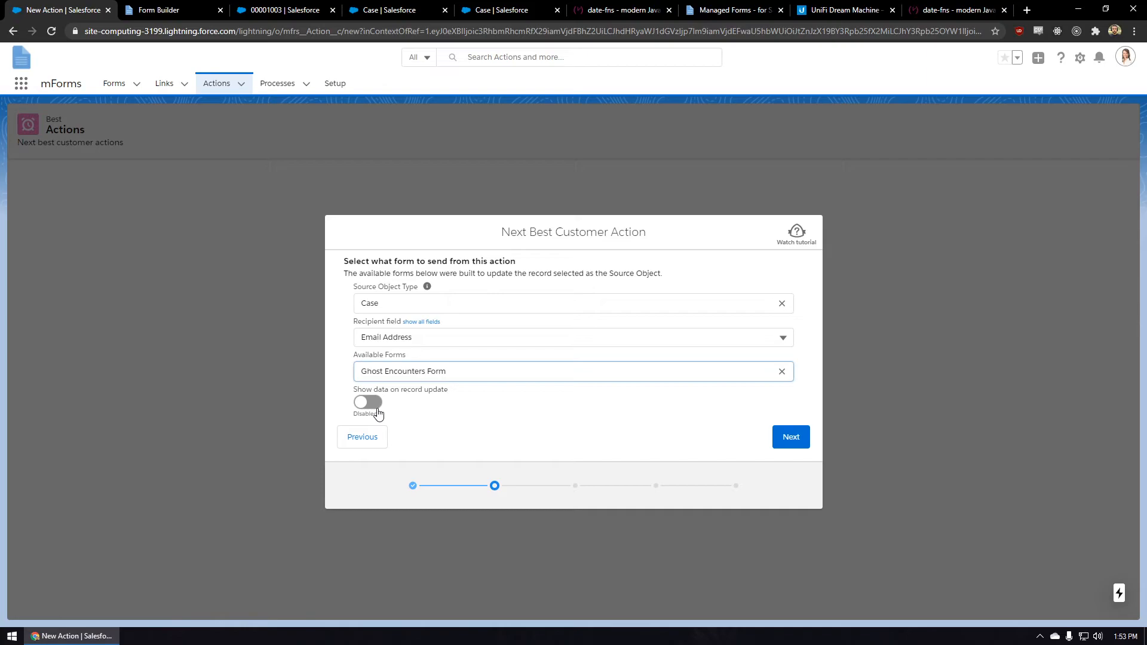
{"action": "left_click", "coordinate": [377, 411]}
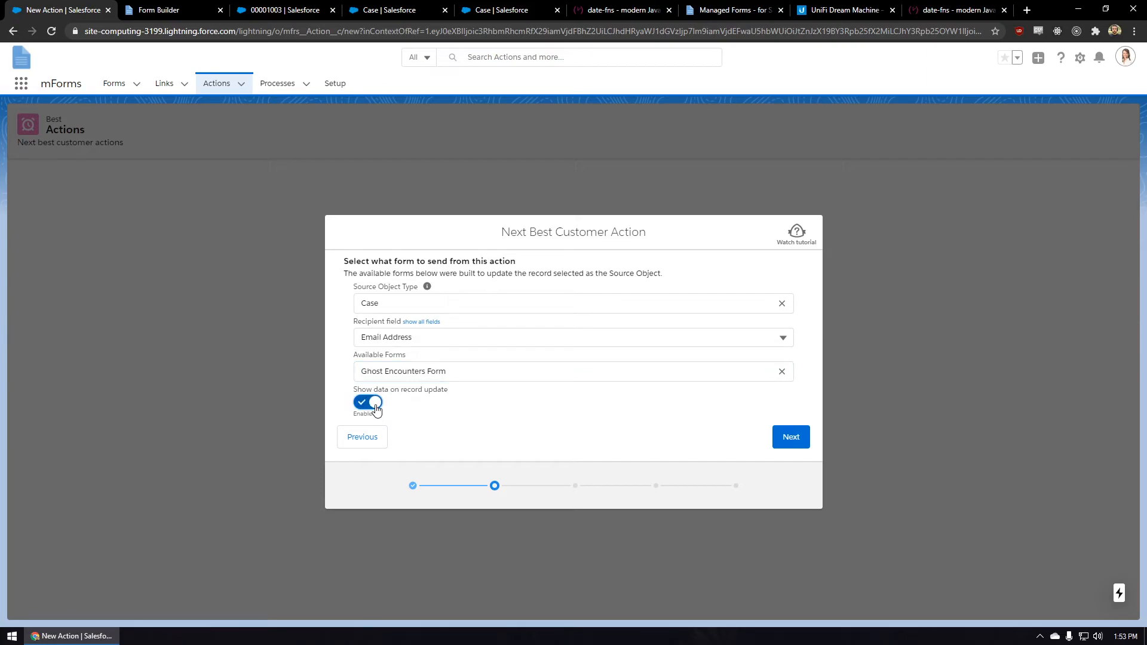
{"action": "left_click", "coordinate": [788, 449]}
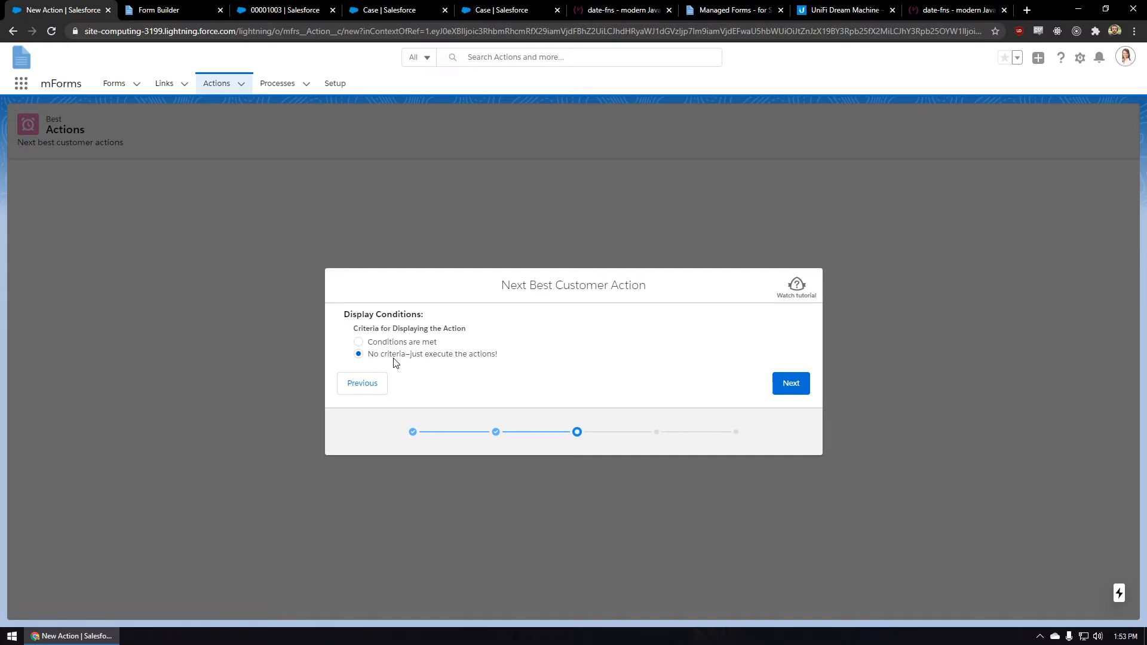
- Add a display condition row: Case Type equals Ghost Encounter
{"action": "left_click", "coordinate": [402, 343]}
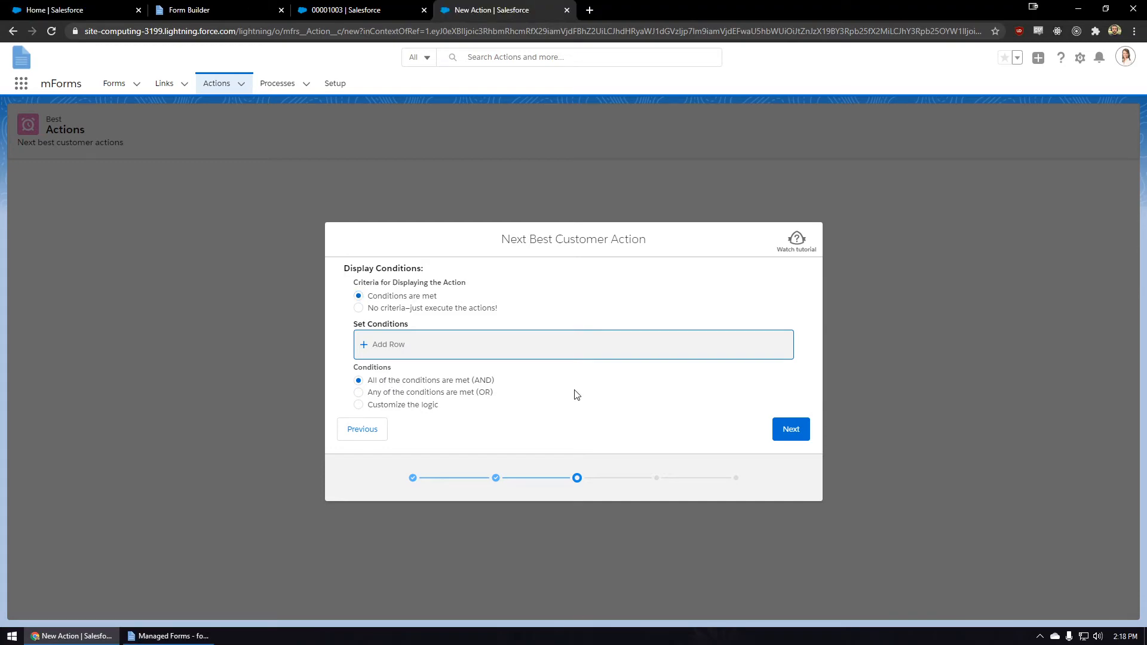
{"action": "left_click", "coordinate": [384, 347]}
{"action": "left_click", "coordinate": [436, 342]}
{"action": "type", "text": "ty"}
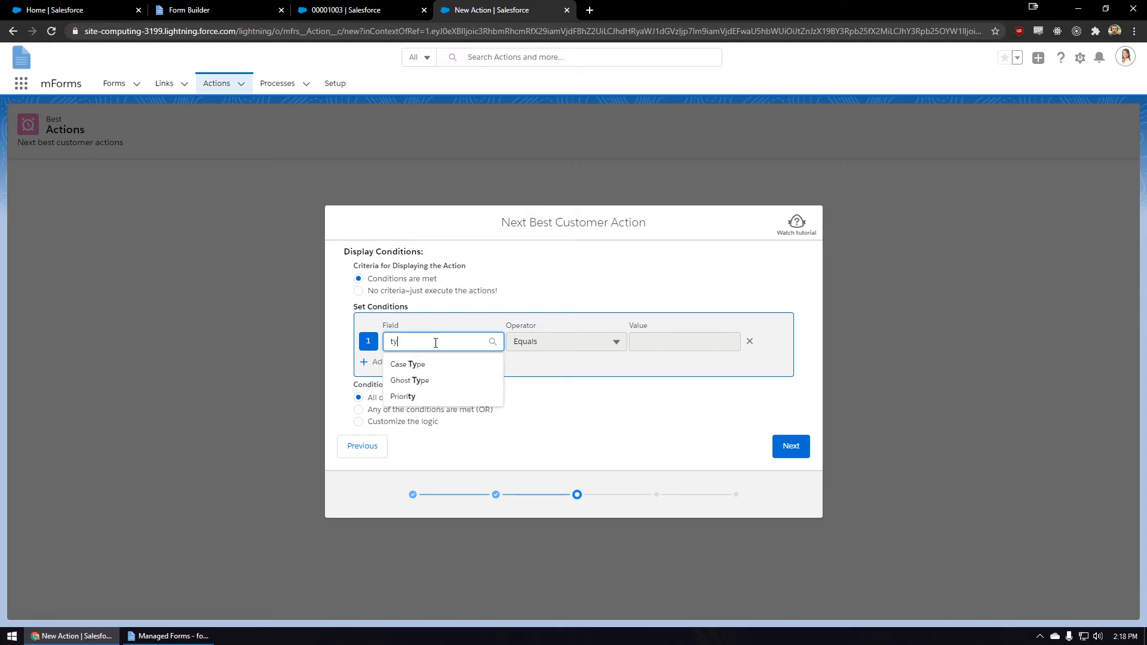
{"action": "left_click", "coordinate": [434, 364]}
{"action": "type", "text": "Ghost Encounter"}
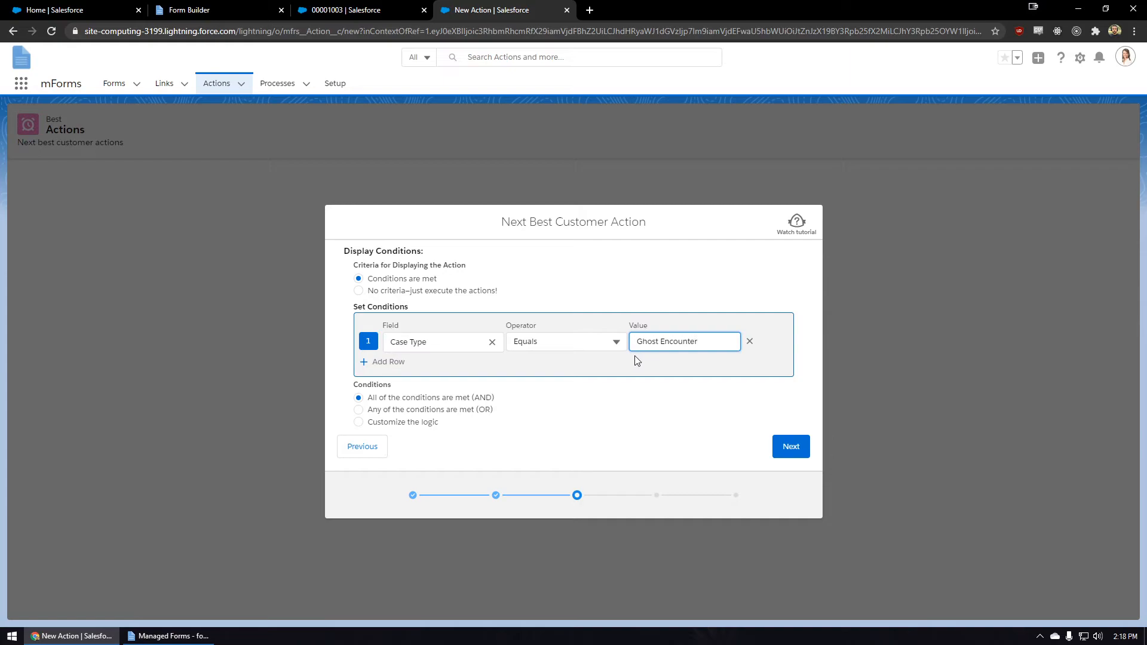
{"action": "left_click", "coordinate": [780, 448]}
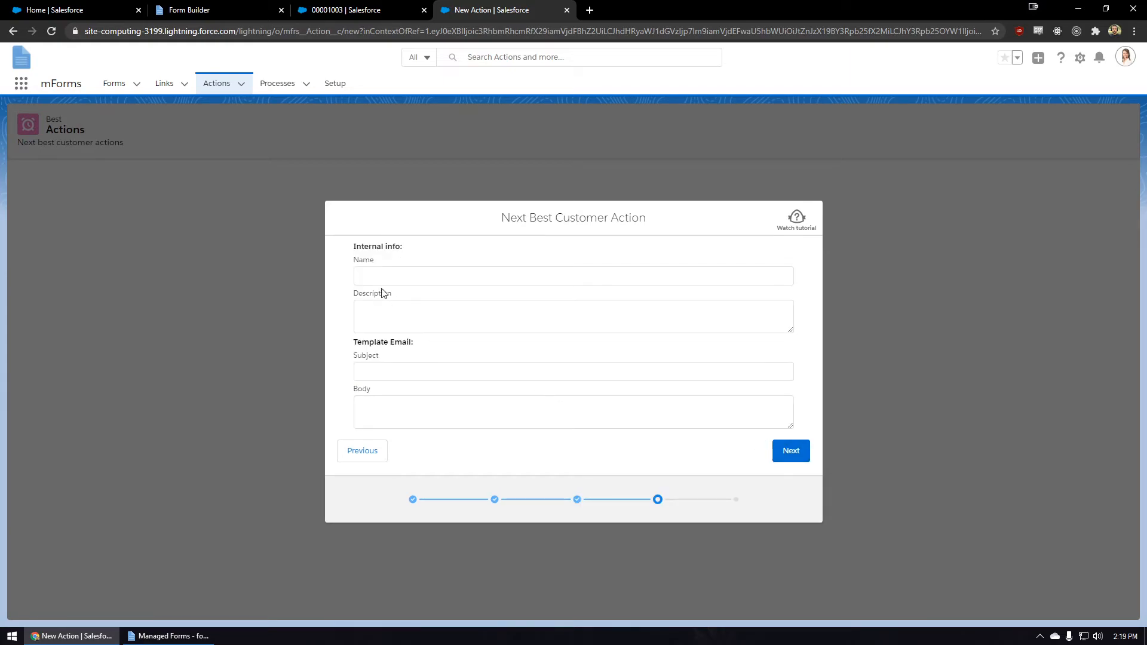
- Name the action Ghost Encounter, describe it 'Send to customers with Ghost problems', and set the email subject
{"action": "left_click", "coordinate": [383, 278]}
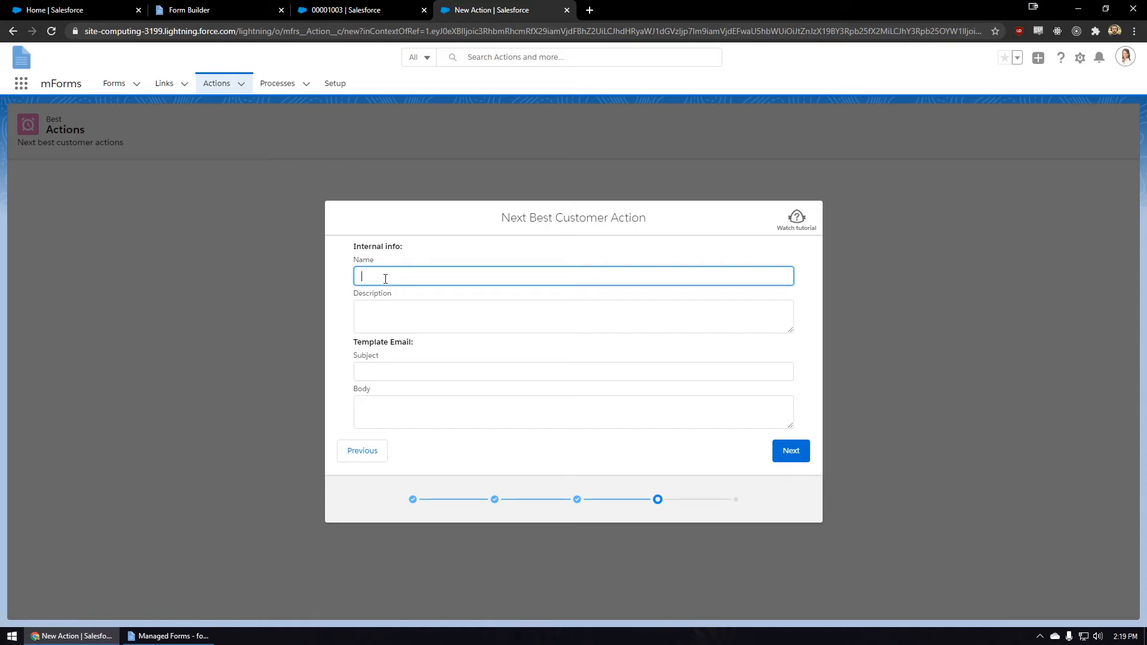
{"action": "type", "text": "Ghost Encounter"}
{"action": "left_click", "coordinate": [376, 313]}
{"action": "type", "text": "Send to customers with Ghost problems"}
{"action": "left_click", "coordinate": [410, 365]}
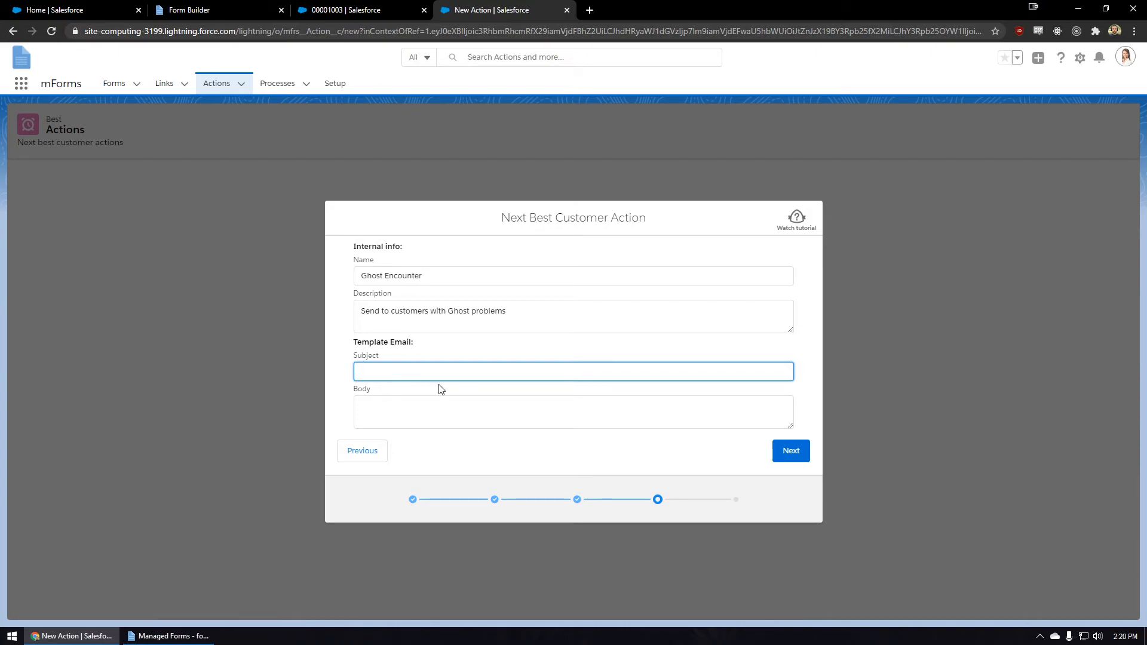
{"action": "type", "text": "Fill this form with information about you Ghost"}
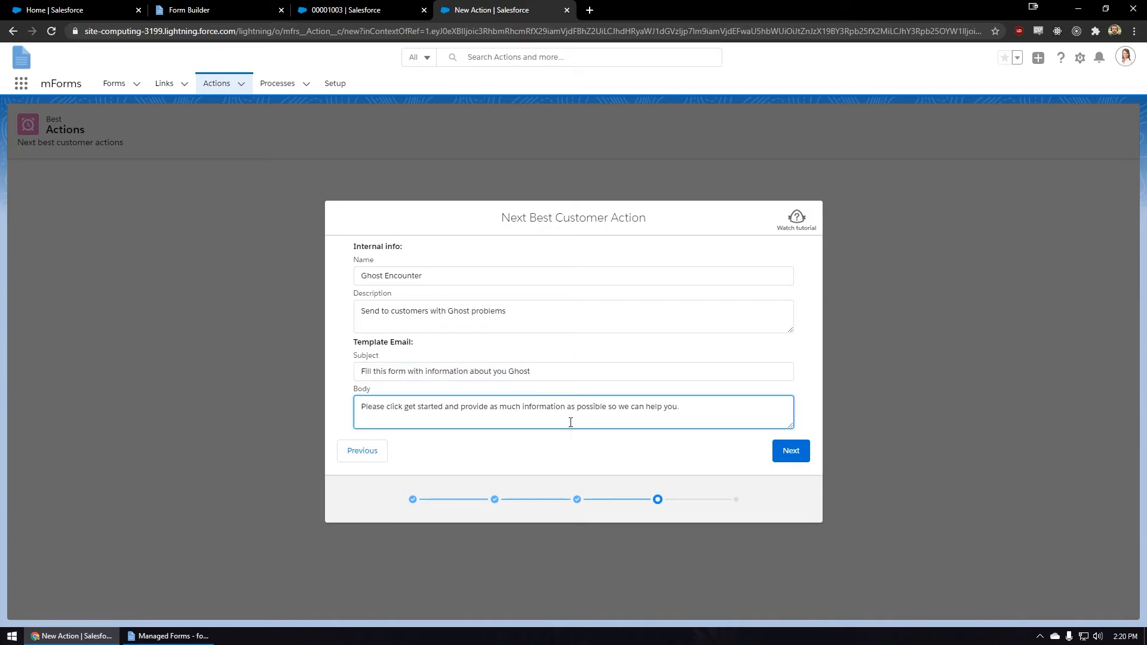
{"action": "left_click", "coordinate": [777, 454]}
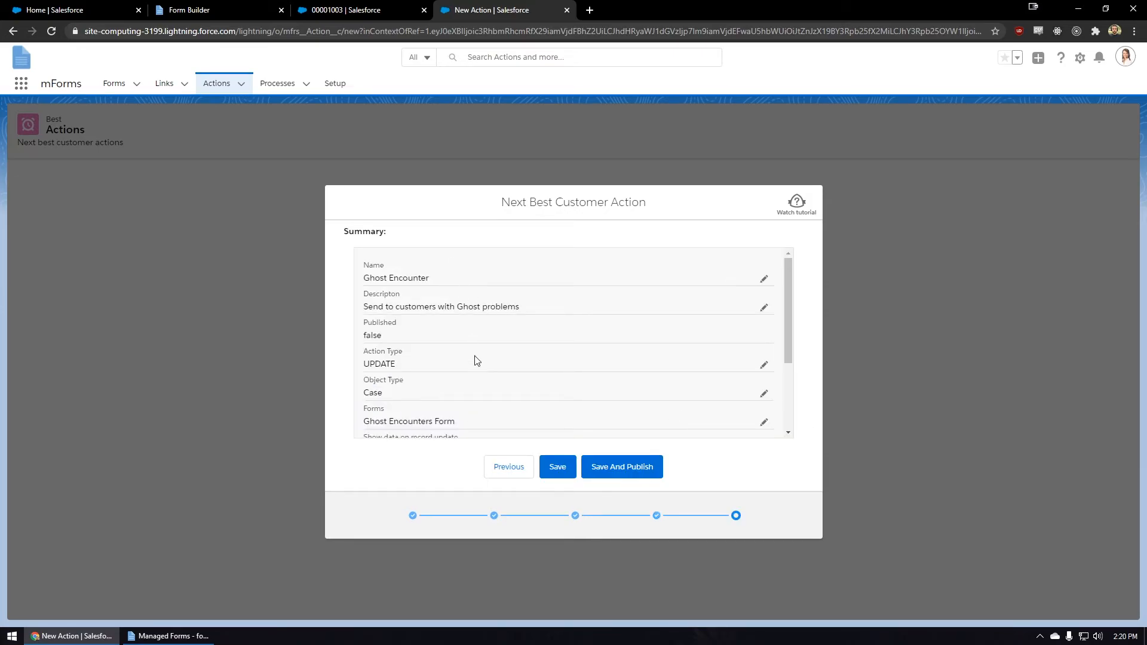
- Review the summary, save and publish the Ghost Encounter action, and return to case 00001003
{"action": "scroll", "coordinate": [476, 360], "scroll_direction": "down", "scroll_amount": 5}
{"action": "scroll", "coordinate": [476, 360], "scroll_direction": "up", "scroll_amount": 5}
{"action": "scroll", "coordinate": [452, 272], "scroll_direction": "down", "scroll_amount": 3}
{"action": "left_click", "coordinate": [607, 474]}
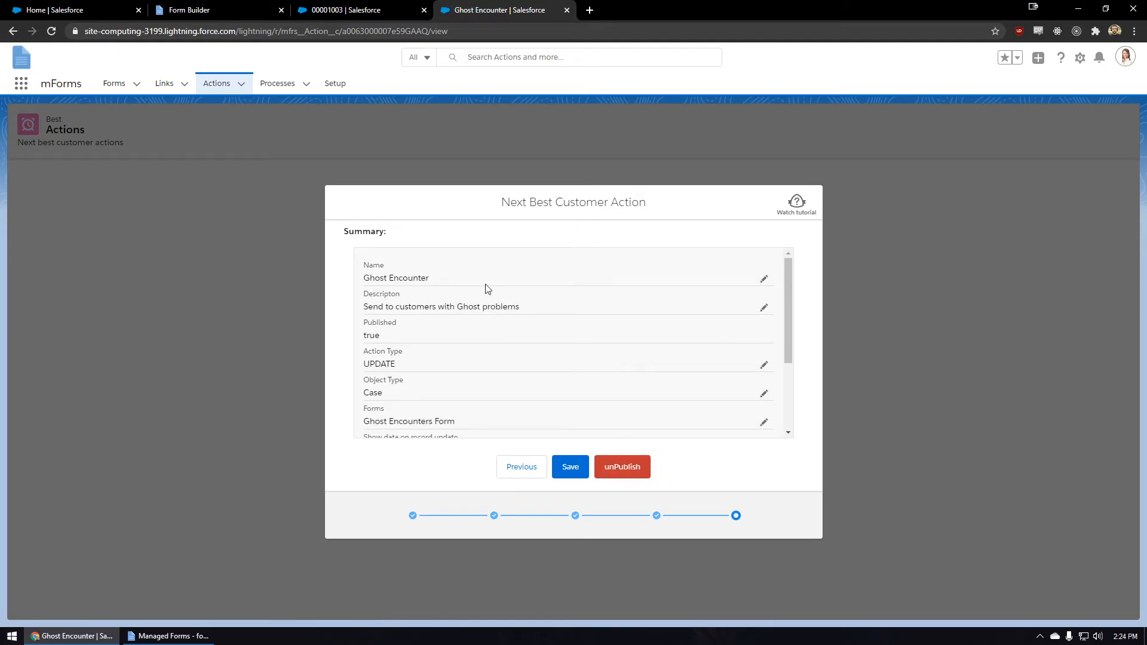
{"action": "left_click", "coordinate": [339, 17]}
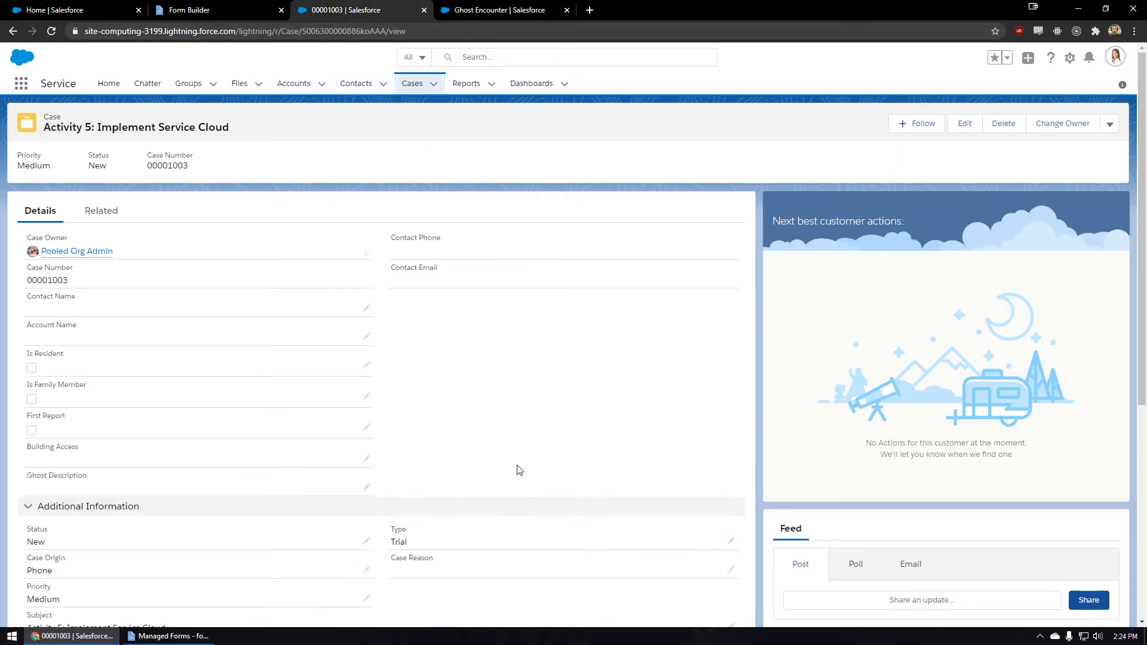
- Edit case 00001003 to set its Type to Ghost Encounter and save
{"action": "left_click", "coordinate": [965, 127]}
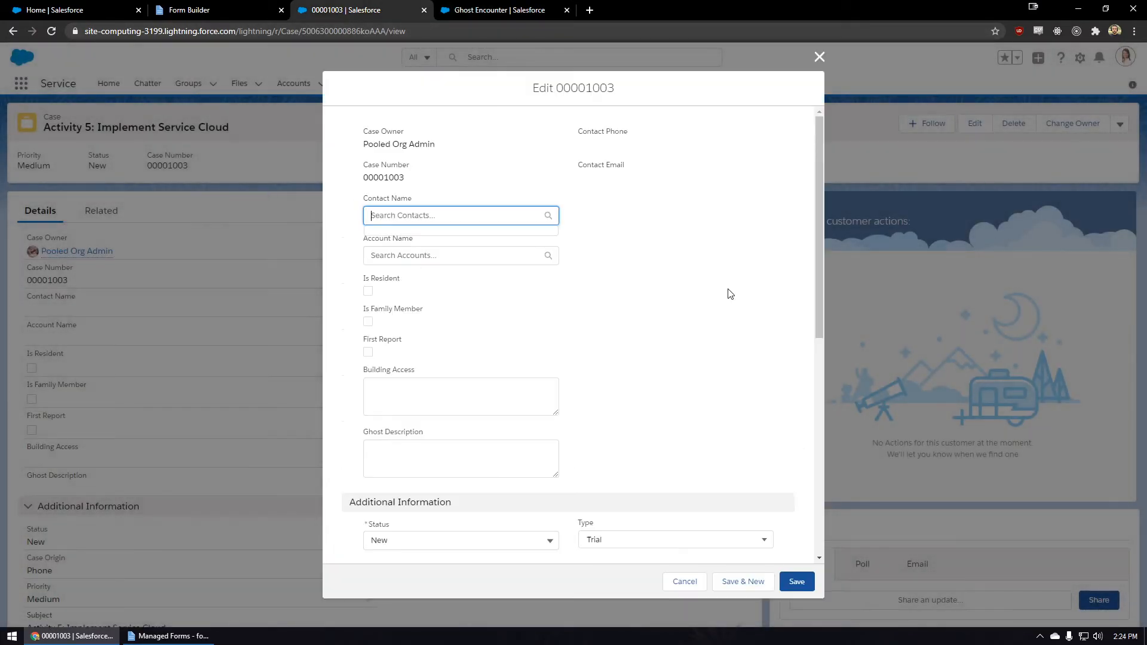
{"action": "scroll", "coordinate": [622, 448], "scroll_direction": "down", "scroll_amount": 3}
{"action": "left_click", "coordinate": [615, 361]}
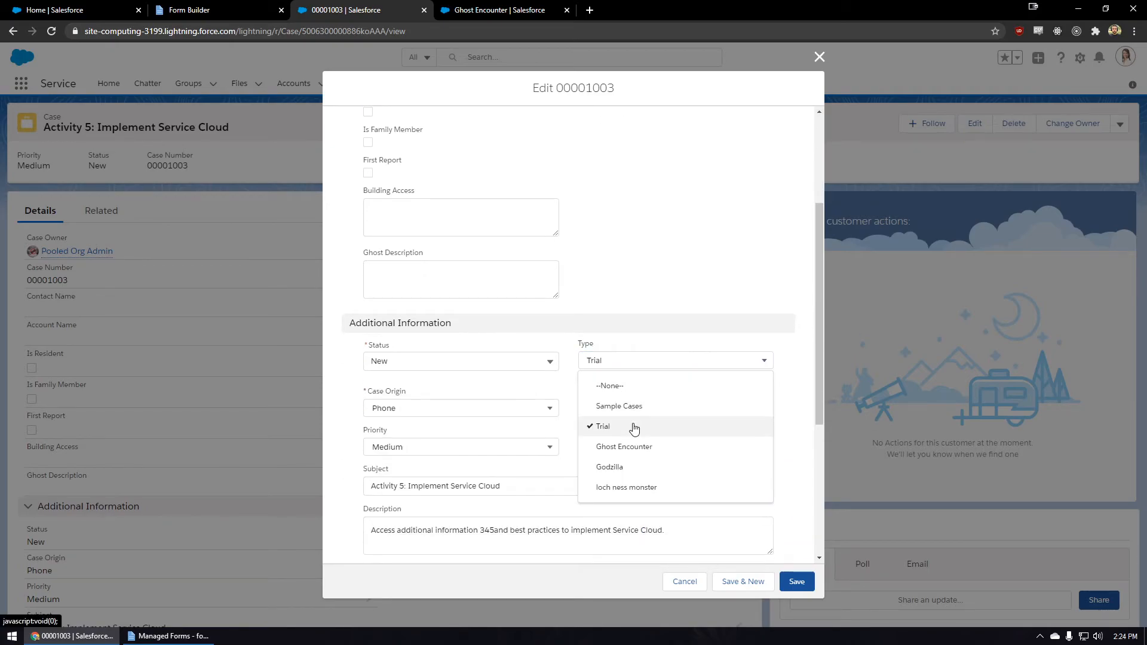
{"action": "left_click", "coordinate": [625, 447]}
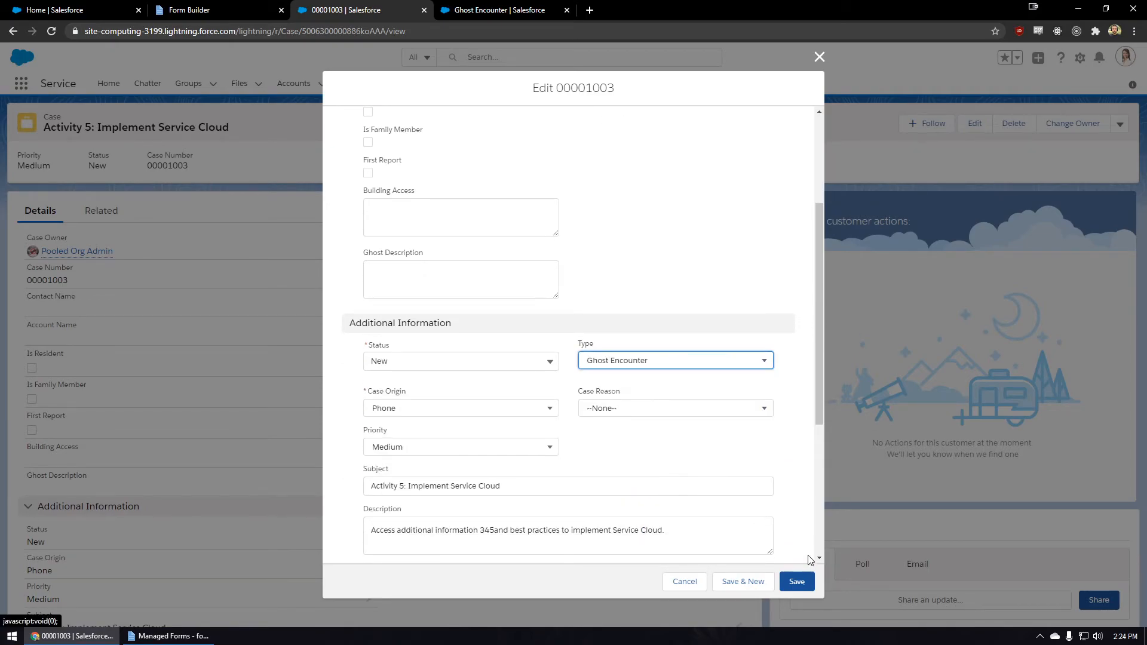
{"action": "left_click", "coordinate": [795, 582]}
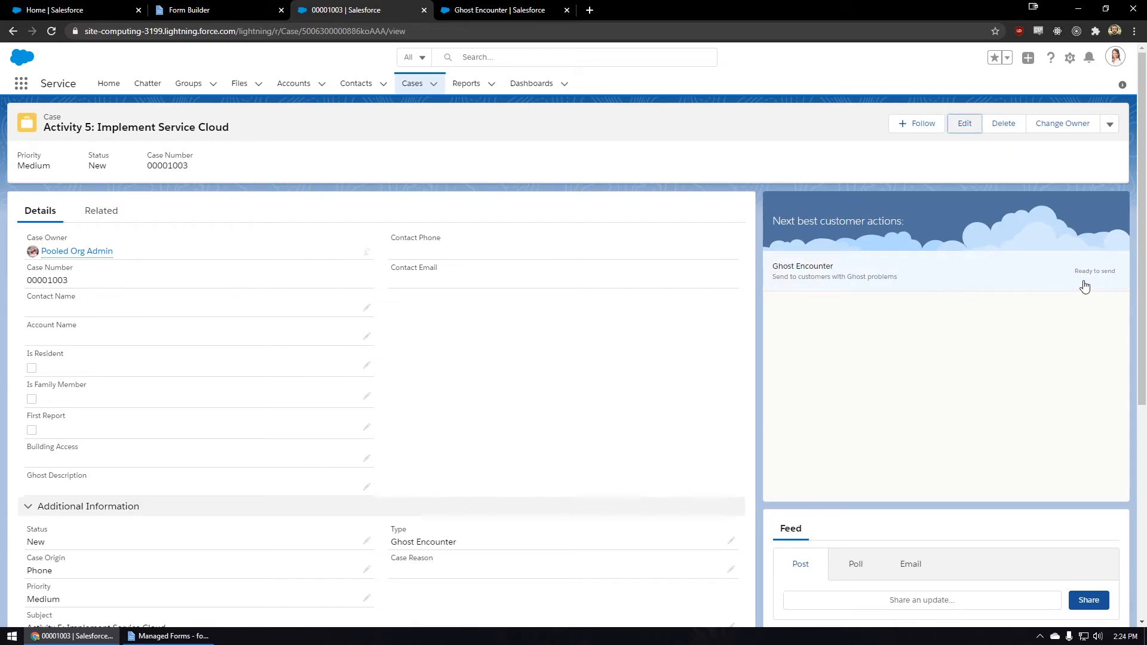
- Send the Ghost Encounter initial request with the subject fixed to 'about your Ghost'
{"action": "left_click", "coordinate": [885, 274]}
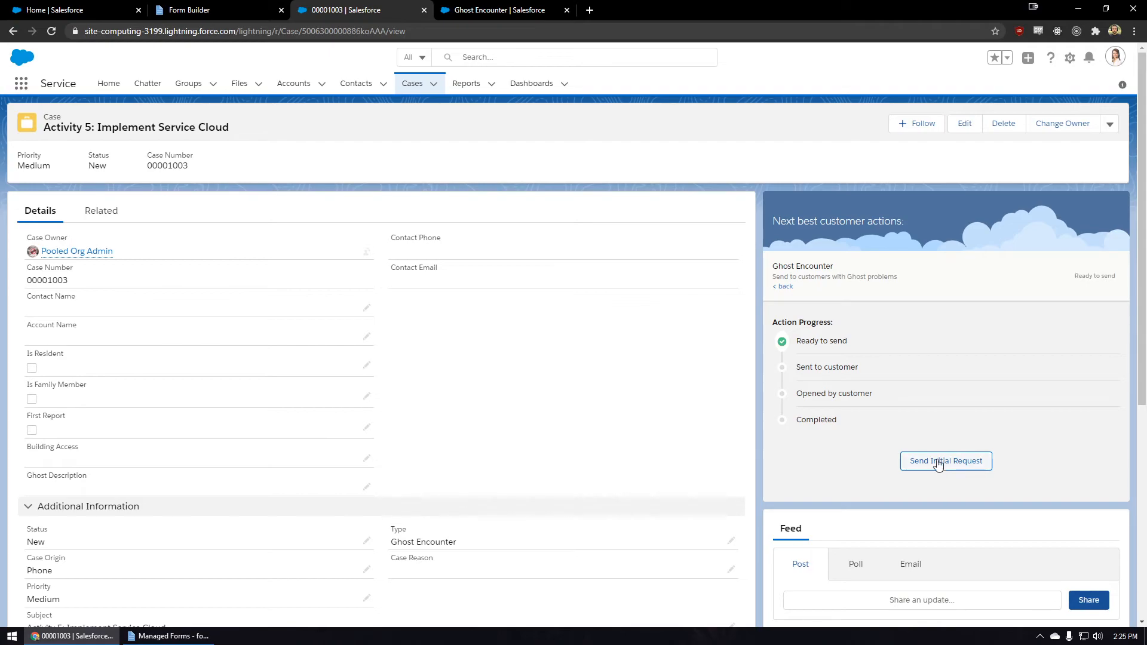
{"action": "left_click", "coordinate": [942, 463]}
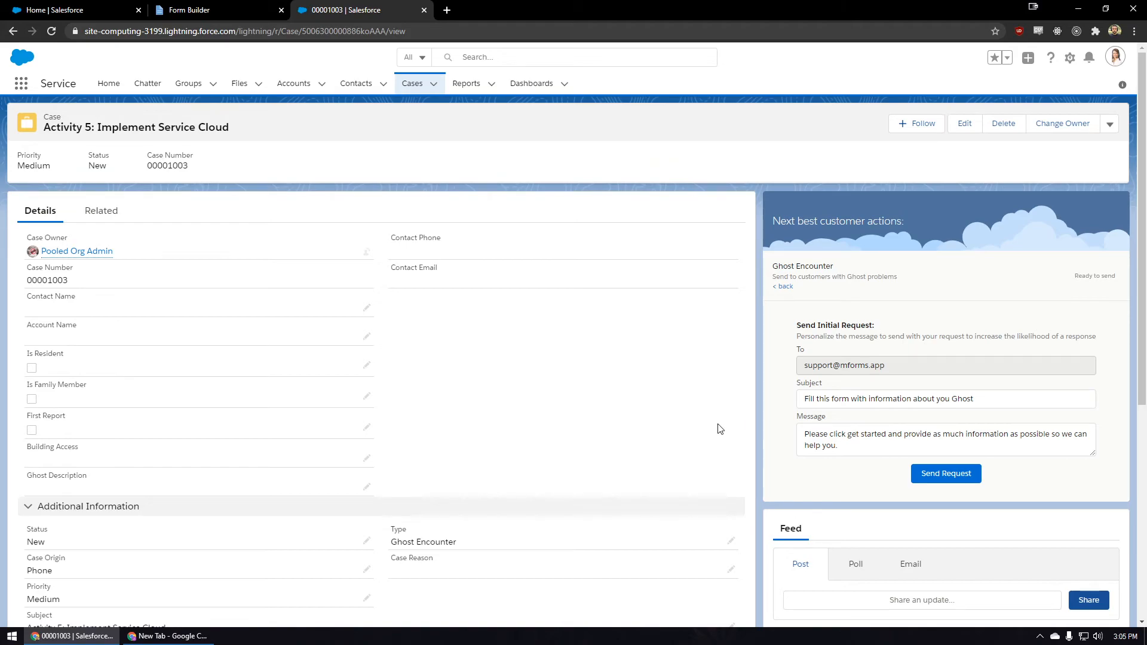
{"action": "left_click", "coordinate": [950, 398]}
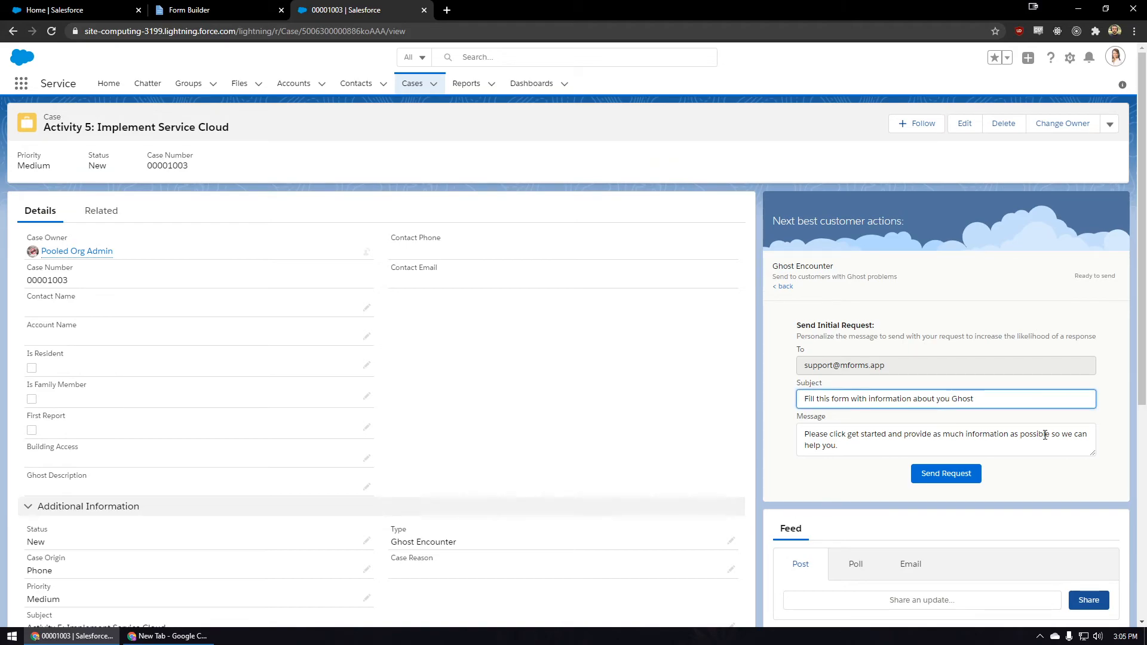
{"action": "type", "text": "r"}
{"action": "left_click", "coordinate": [926, 478]}
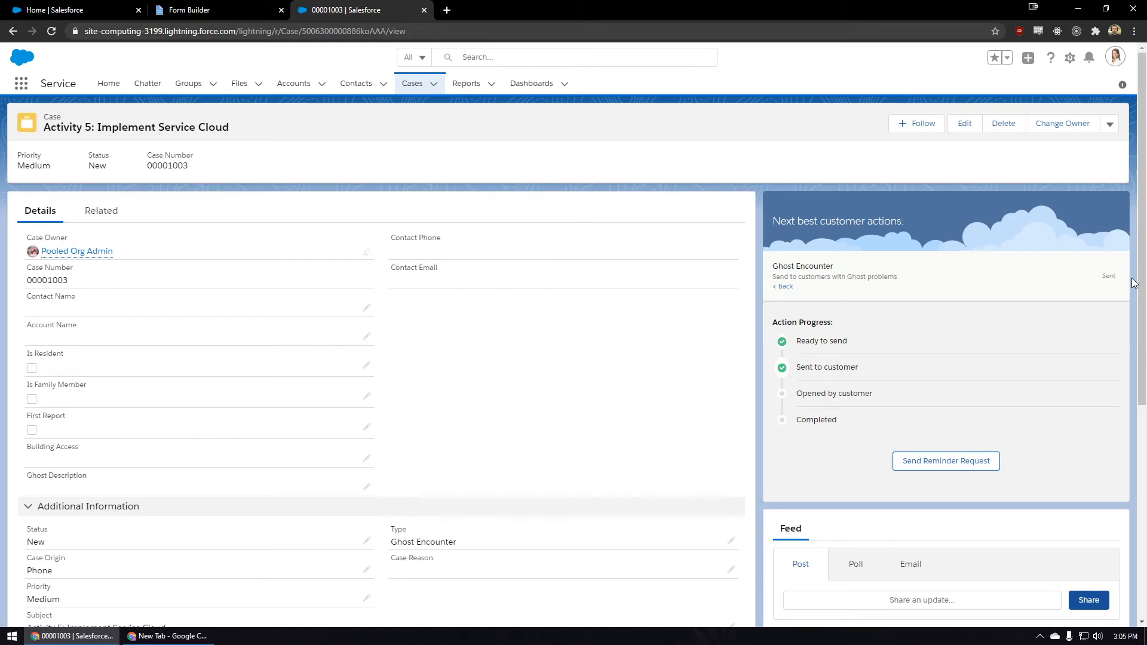
{"action": "left_click", "coordinate": [783, 287]}
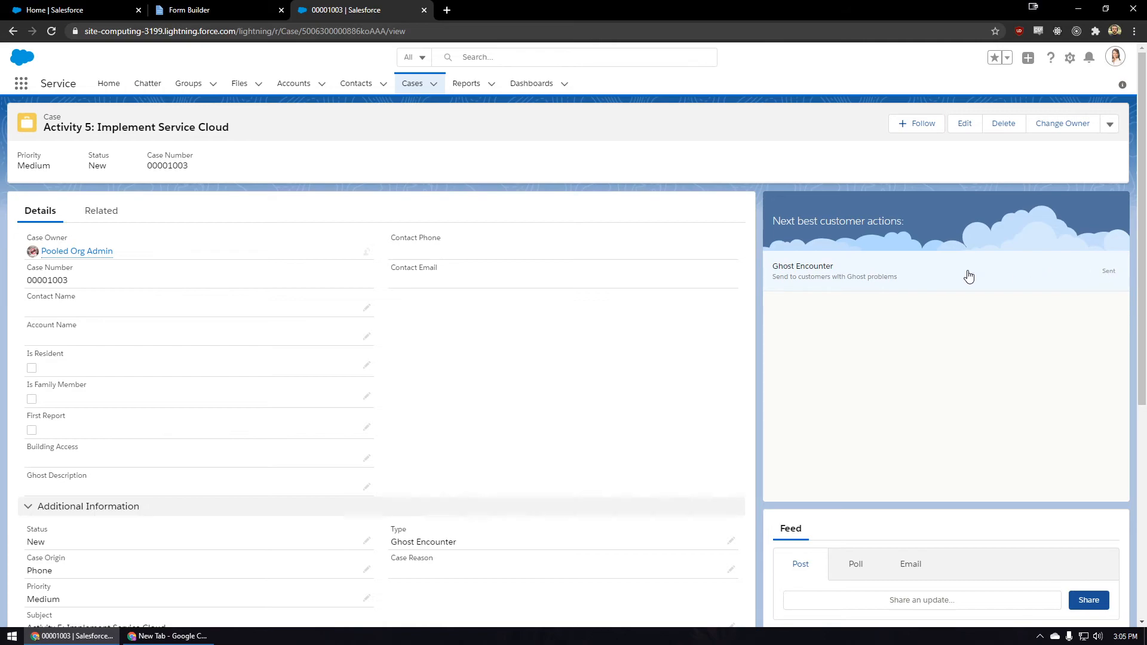
- View the Ghost Encounter action's progress and bring the received request email into view
{"action": "left_click", "coordinate": [962, 275]}
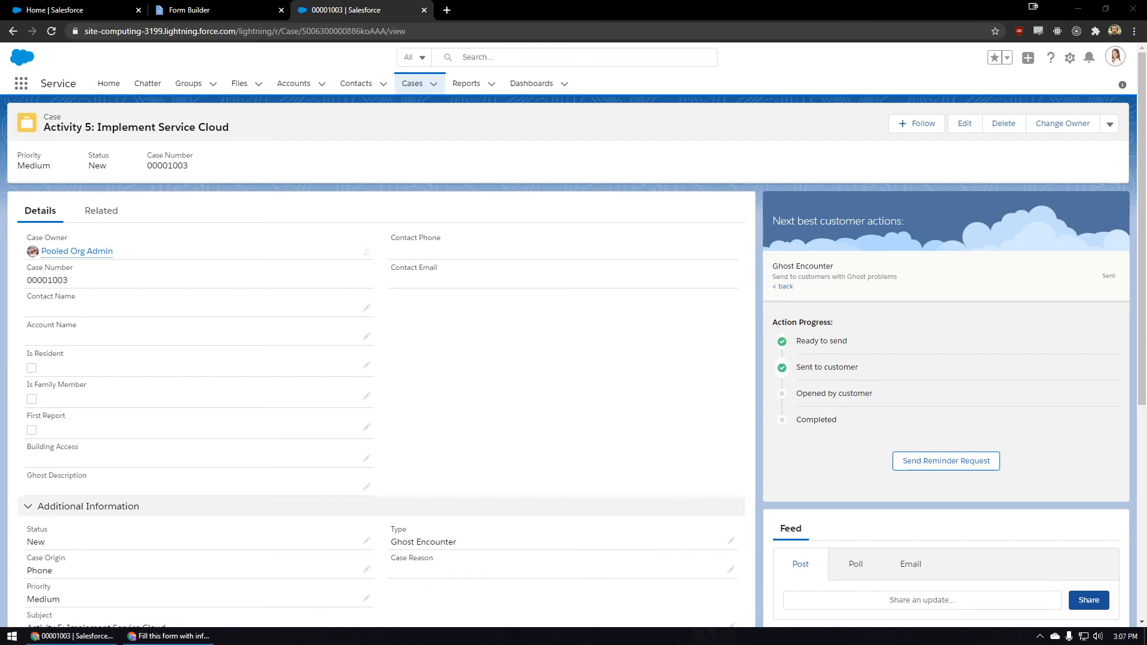
{"action": "left_click_drag", "start_coordinate": [0, 227], "coordinate": [244, 56]}
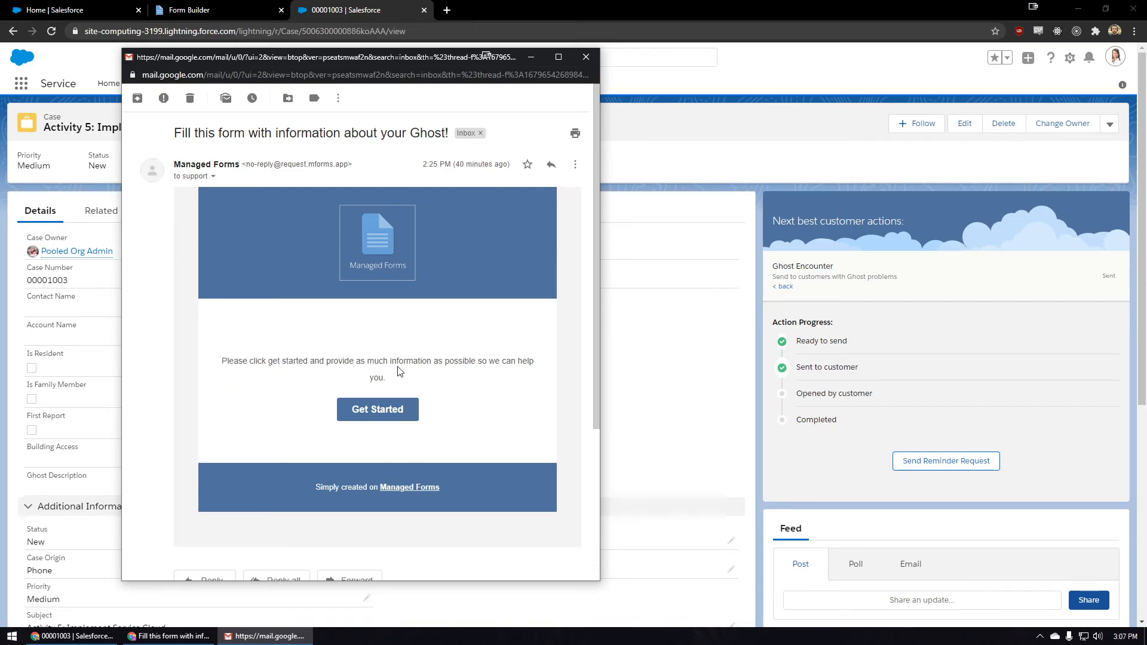
- Open the Ghost Encounters Form via the email's Get Started link
{"action": "left_click", "coordinate": [383, 417]}
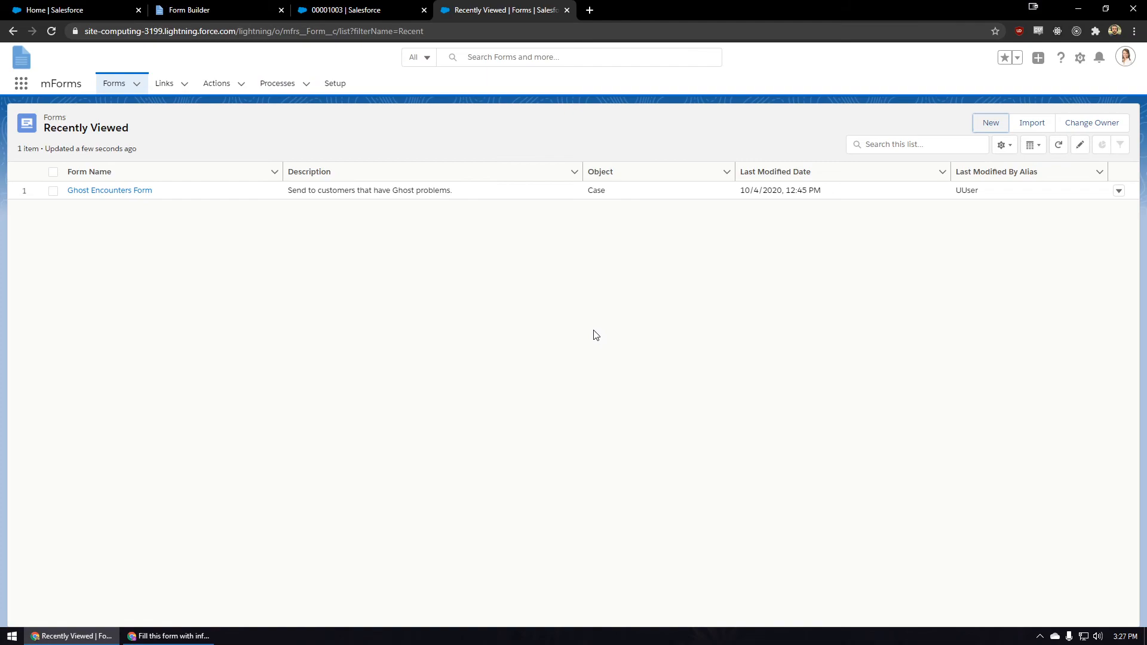
- Create a new Form Process of type Update A Record
{"action": "left_click", "coordinate": [272, 86]}
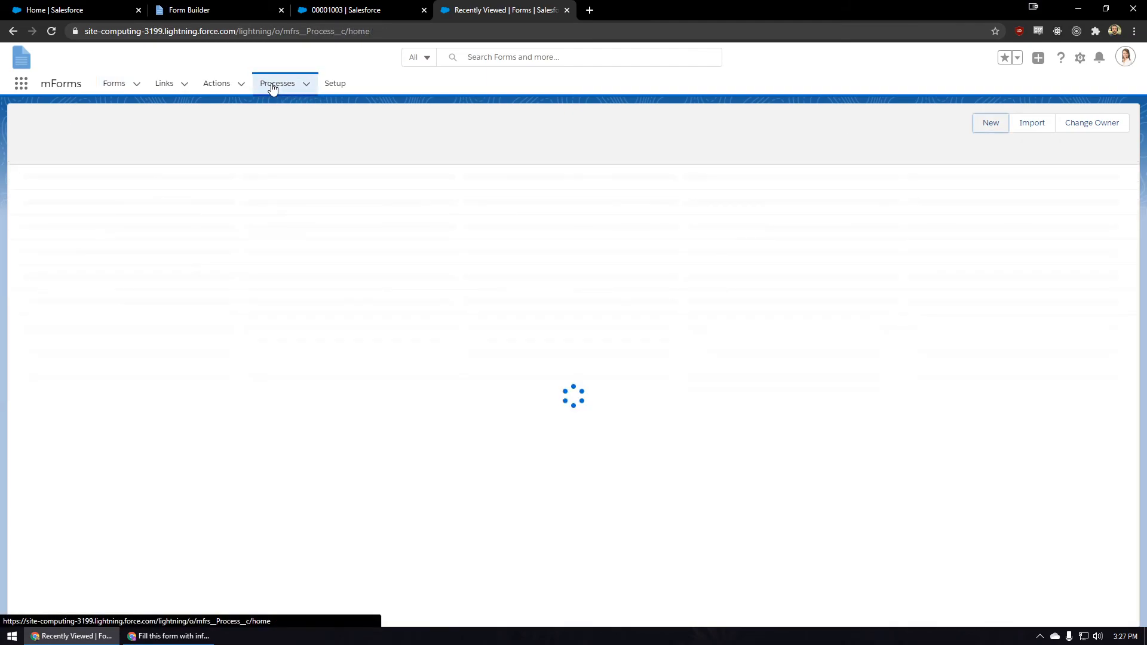
{"action": "left_click", "coordinate": [989, 123]}
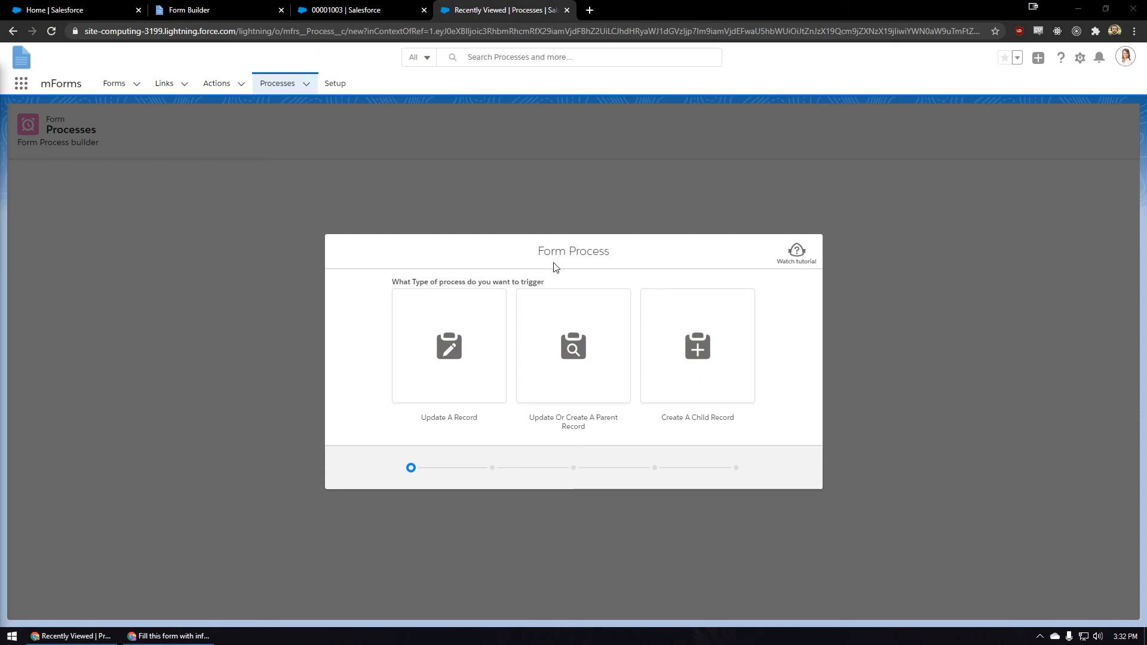
{"action": "left_click", "coordinate": [477, 372]}
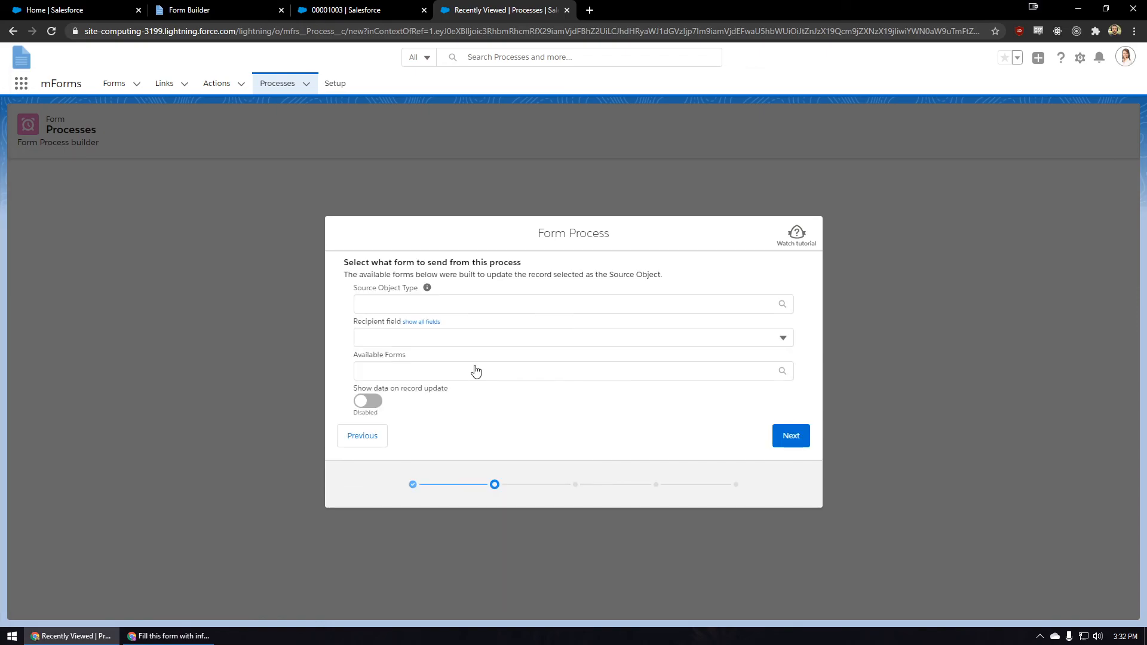
- Set source object Case, recipient Email Address, and form Ghost Encounters Form, then continue
{"action": "left_click", "coordinate": [411, 302]}
{"action": "type", "text": "case"}
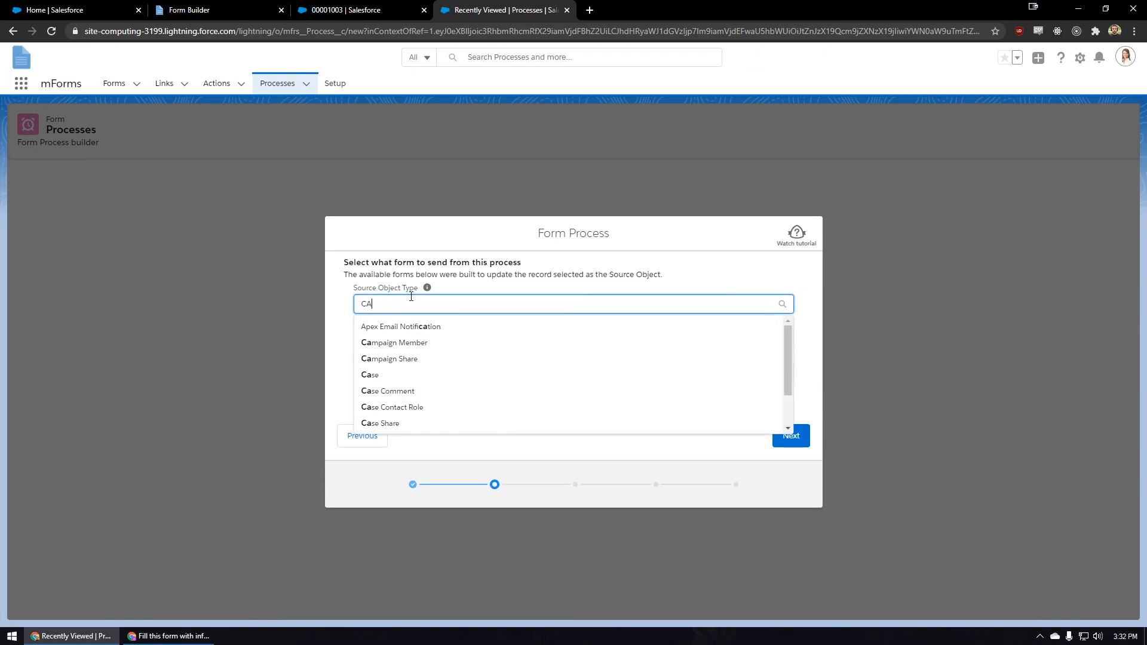
{"action": "left_click", "coordinate": [362, 326]}
{"action": "left_click", "coordinate": [387, 336]}
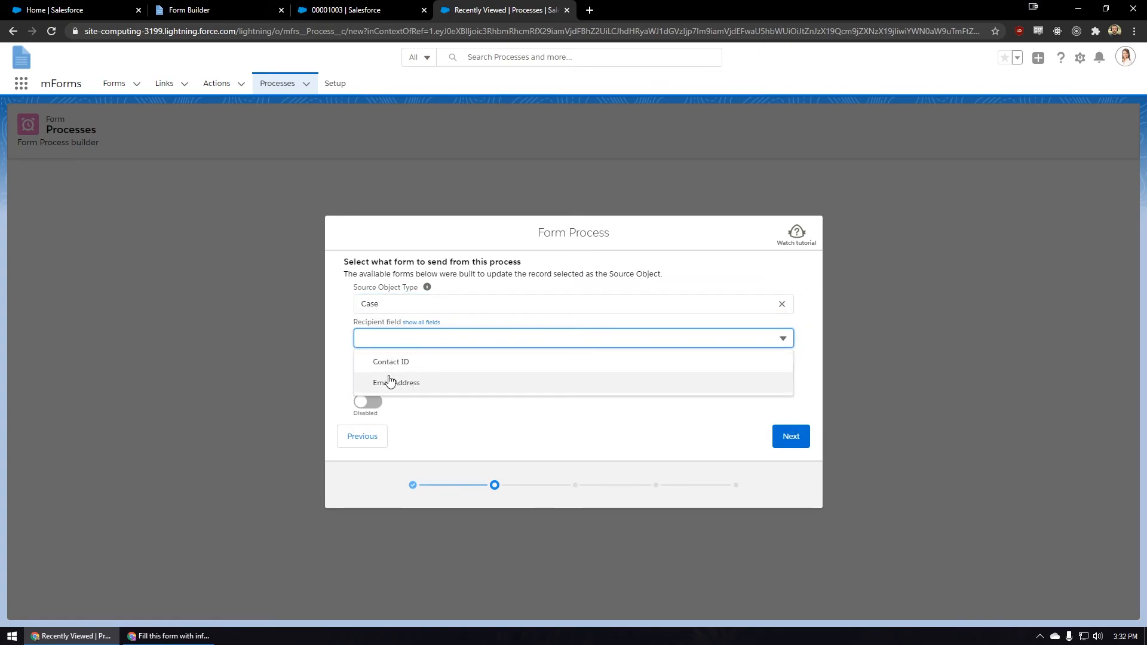
{"action": "left_click", "coordinate": [387, 380]}
{"action": "left_click", "coordinate": [392, 369]}
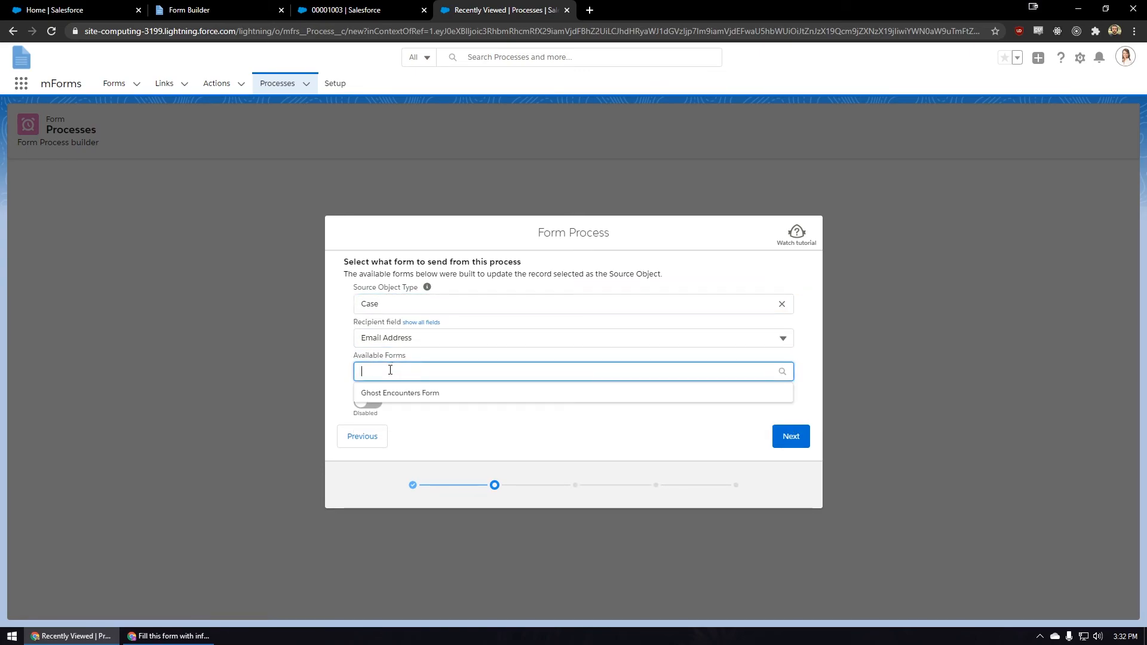
{"action": "left_click", "coordinate": [390, 395]}
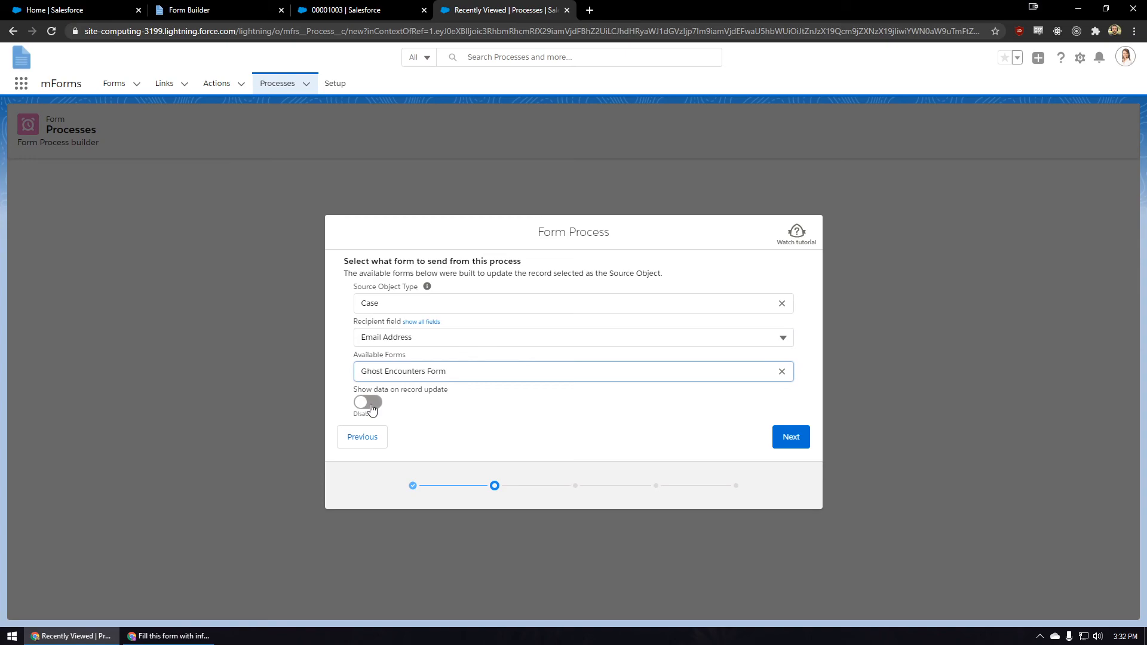
{"action": "left_click", "coordinate": [790, 437]}
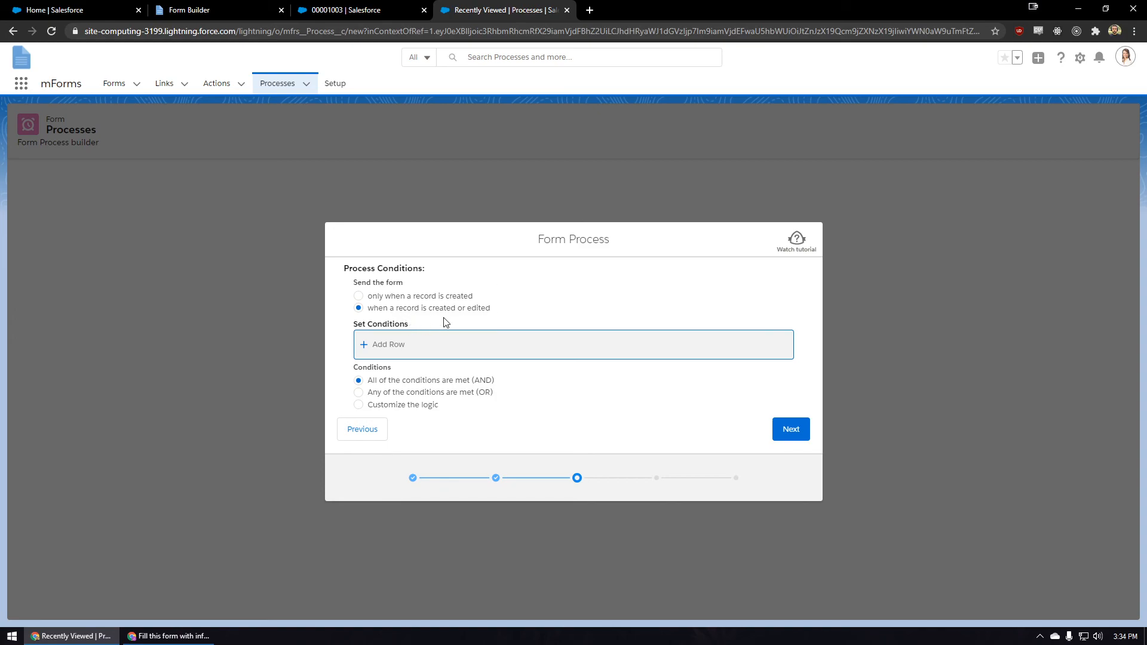
- Add a condition row requiring Is Resident equals True, then continue to details
{"action": "left_click", "coordinate": [395, 345]}
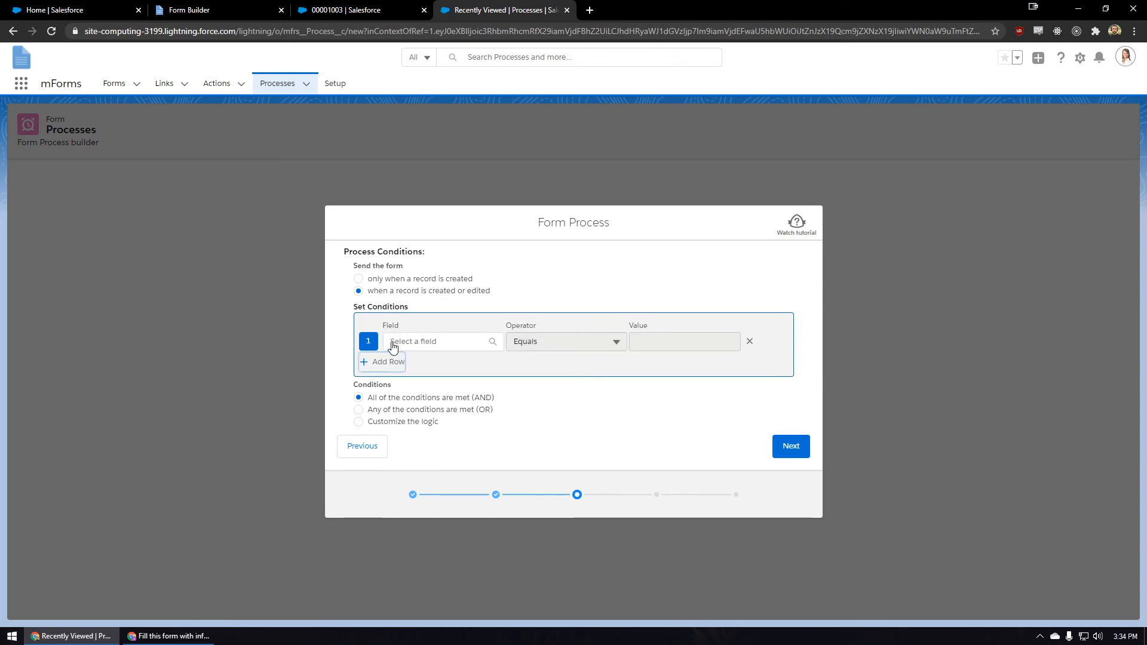
{"action": "left_click", "coordinate": [422, 341]}
{"action": "type", "text": "is re"}
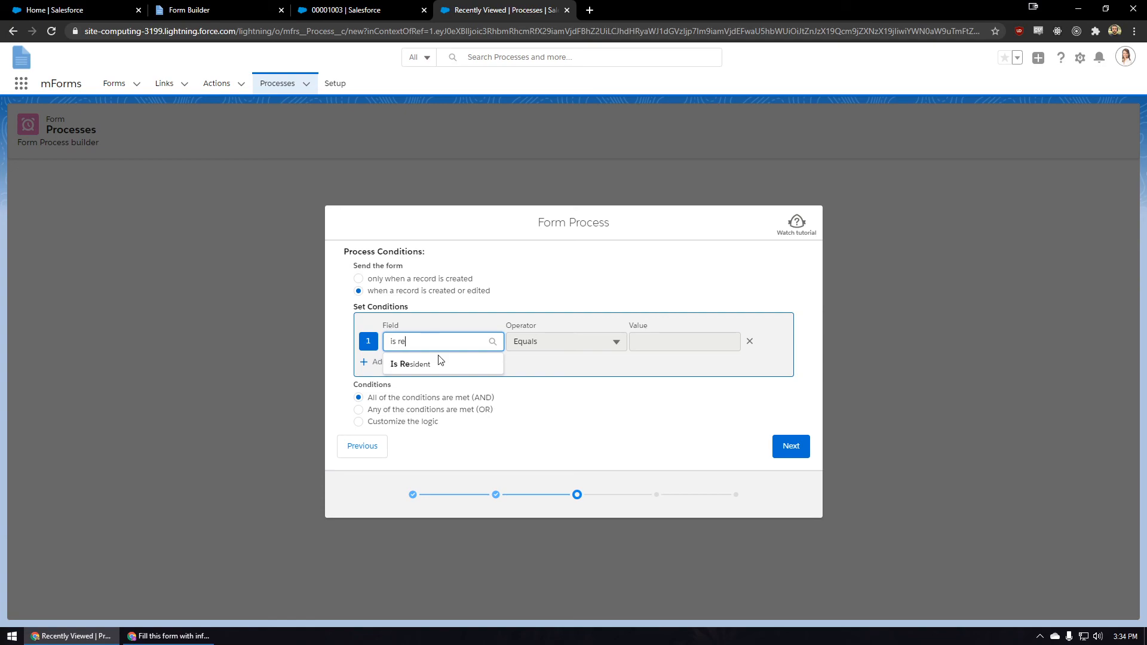
{"action": "left_click", "coordinate": [439, 363]}
{"action": "left_click", "coordinate": [640, 342]}
{"action": "left_click", "coordinate": [674, 364]}
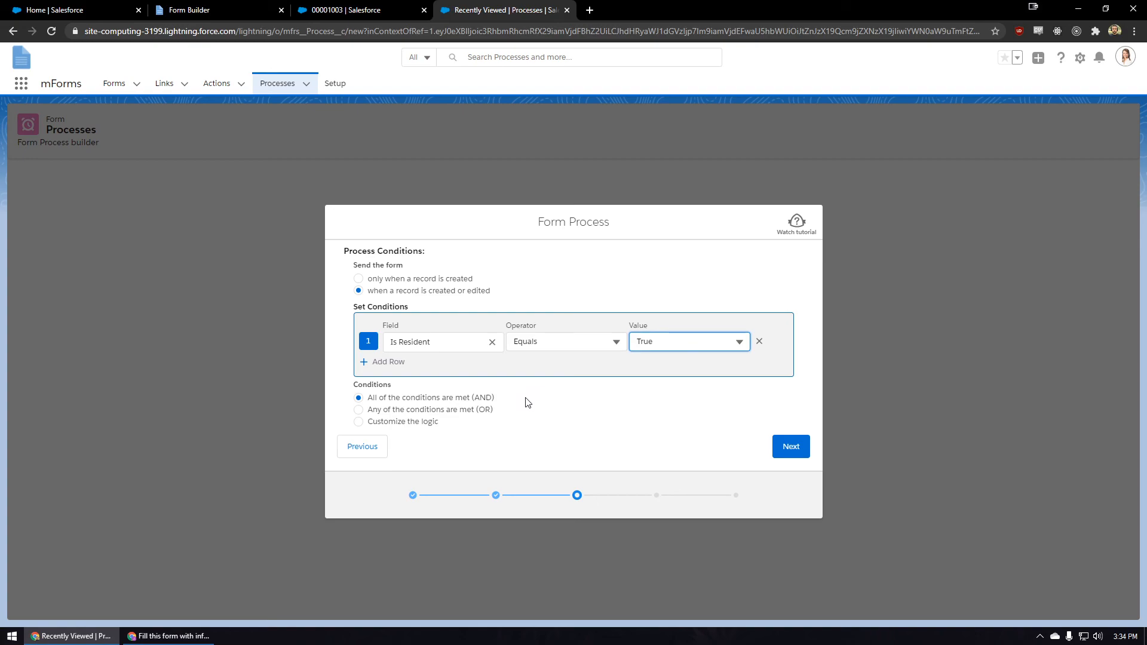
{"action": "left_click", "coordinate": [781, 450]}
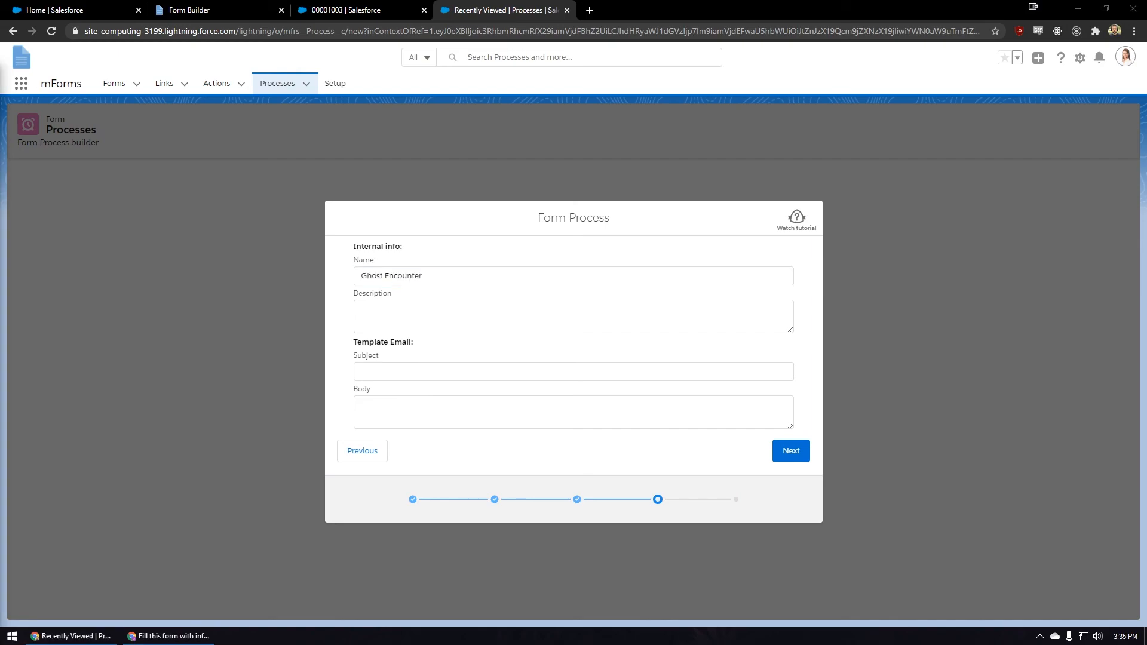
- Paste the prepared description, email subject and email body into the process details
{"action": "left_click", "coordinate": [438, 324]}
{"action": "type", "text": "Auto send to customers with Ghost problems"}
{"action": "left_click", "coordinate": [419, 371]}
{"action": "type", "text": "Fill this form with information about you Ghost"}
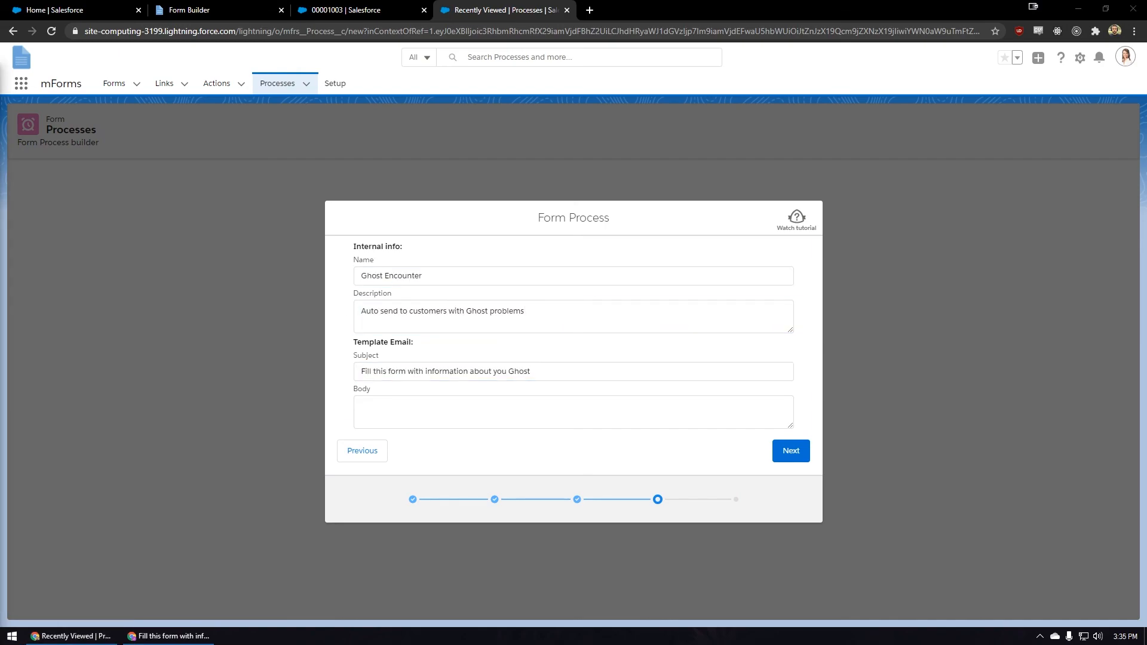
{"action": "left_click", "coordinate": [454, 411]}
{"action": "type", "text": "Please click get started and provide as much information as possible so we can help you."}
- Review the Ghost Encounter process summary and save and publish it
{"action": "left_click", "coordinate": [790, 452]}
{"action": "scroll", "coordinate": [536, 345], "scroll_direction": "down", "scroll_amount": 2}
{"action": "scroll", "coordinate": [537, 350], "scroll_direction": "up", "scroll_amount": 2}
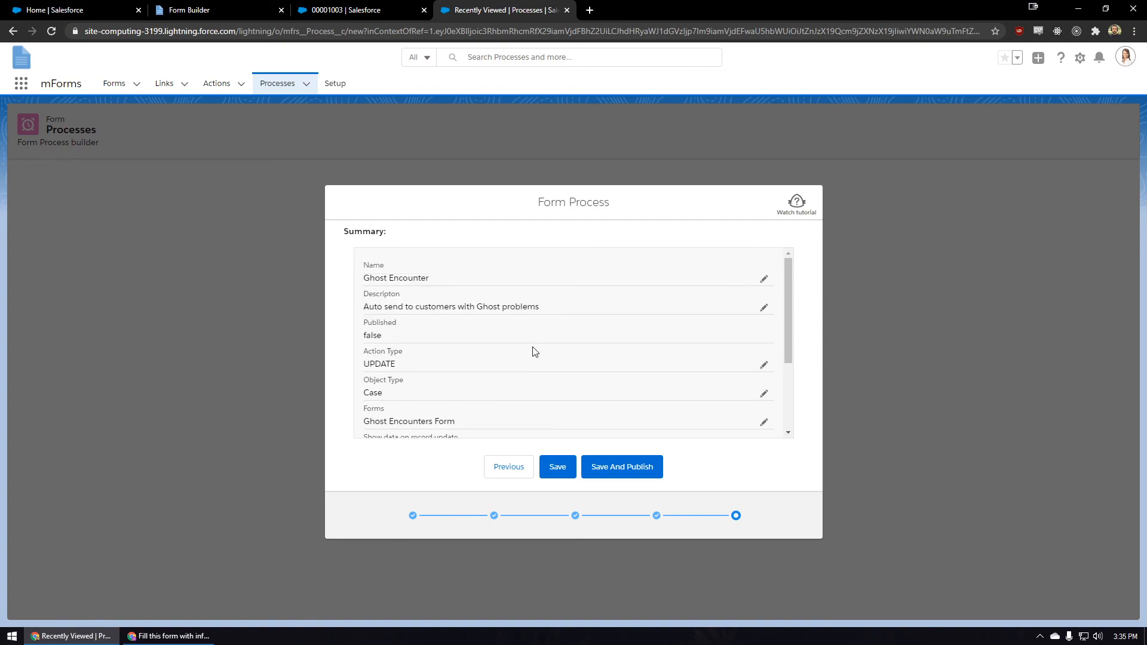
{"action": "left_click", "coordinate": [617, 472]}
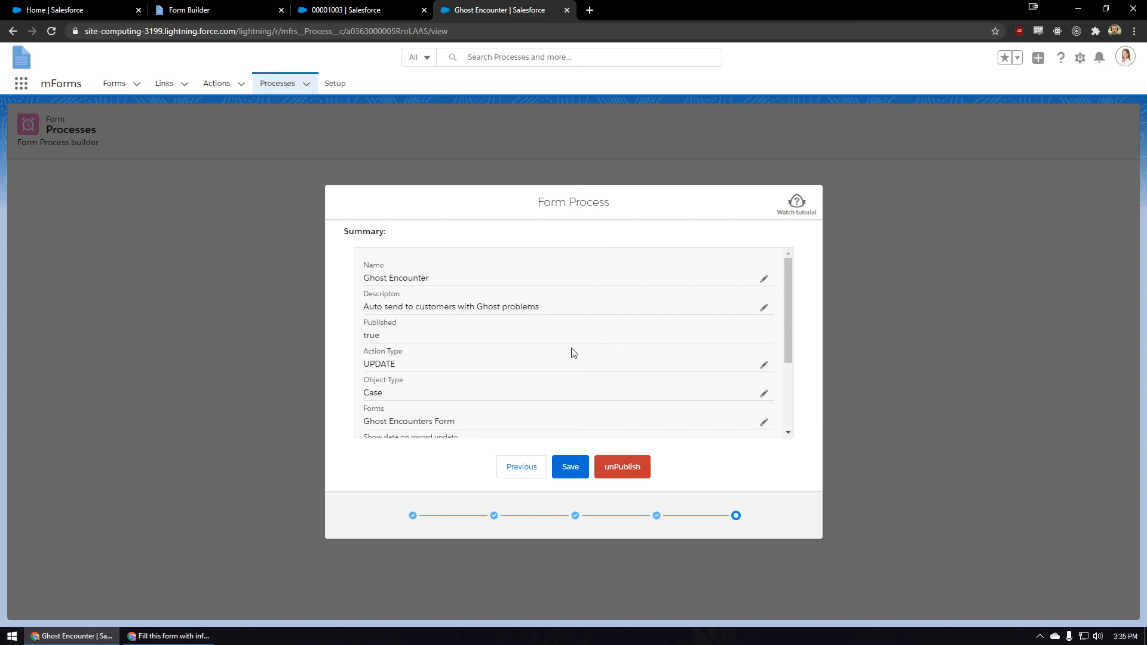
{"action": "scroll", "coordinate": [572, 352], "scroll_direction": "down", "scroll_amount": 1}
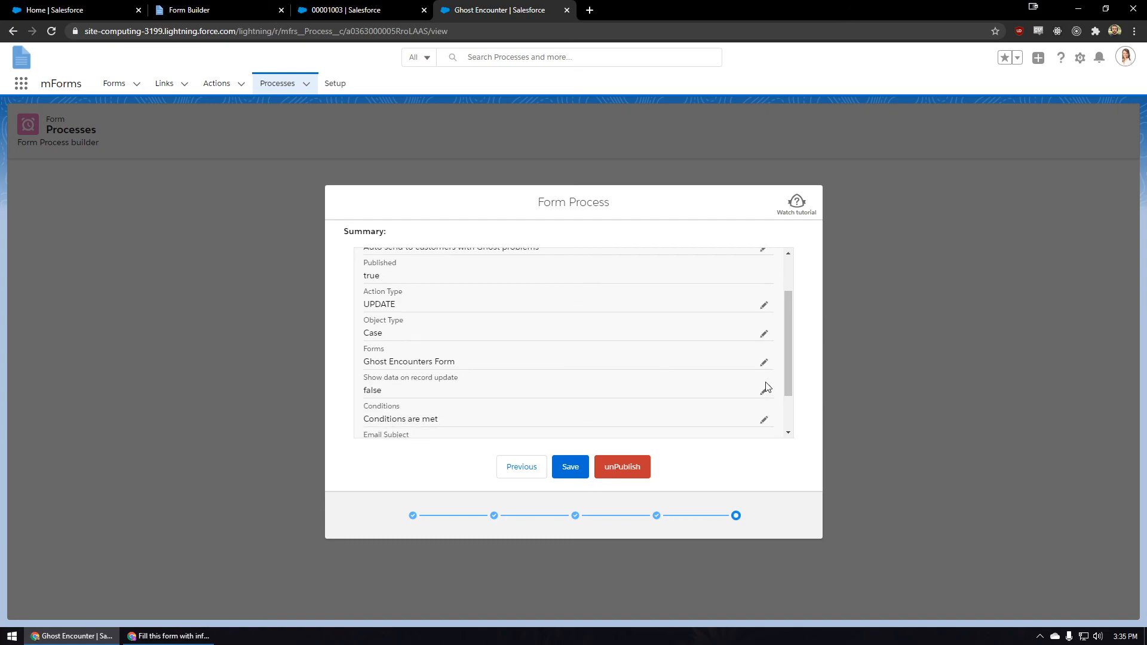